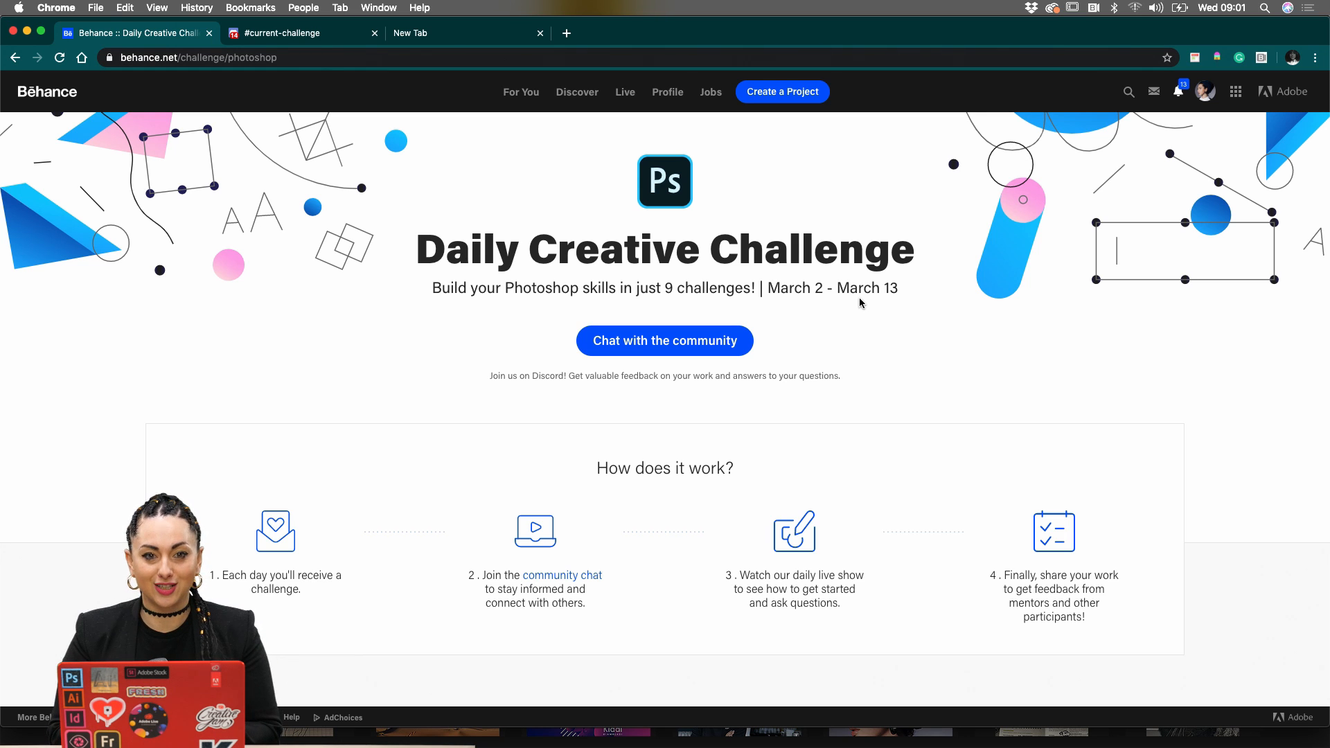
# Browse the Daily Creative Challenge page to the unlocked challenges and dismiss the AdobeGuest network login window
pyautogui.scroll(-5, 896, 454)
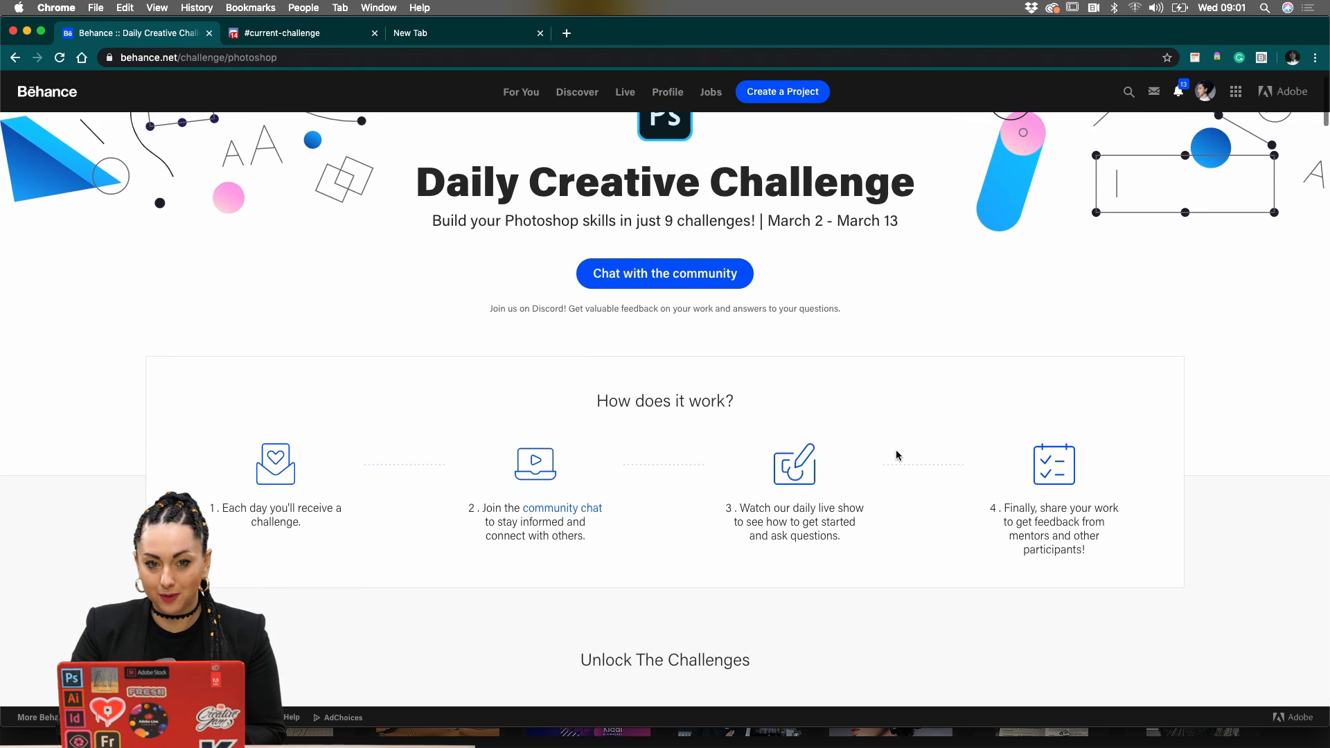
pyautogui.scroll(-4, 895, 449)
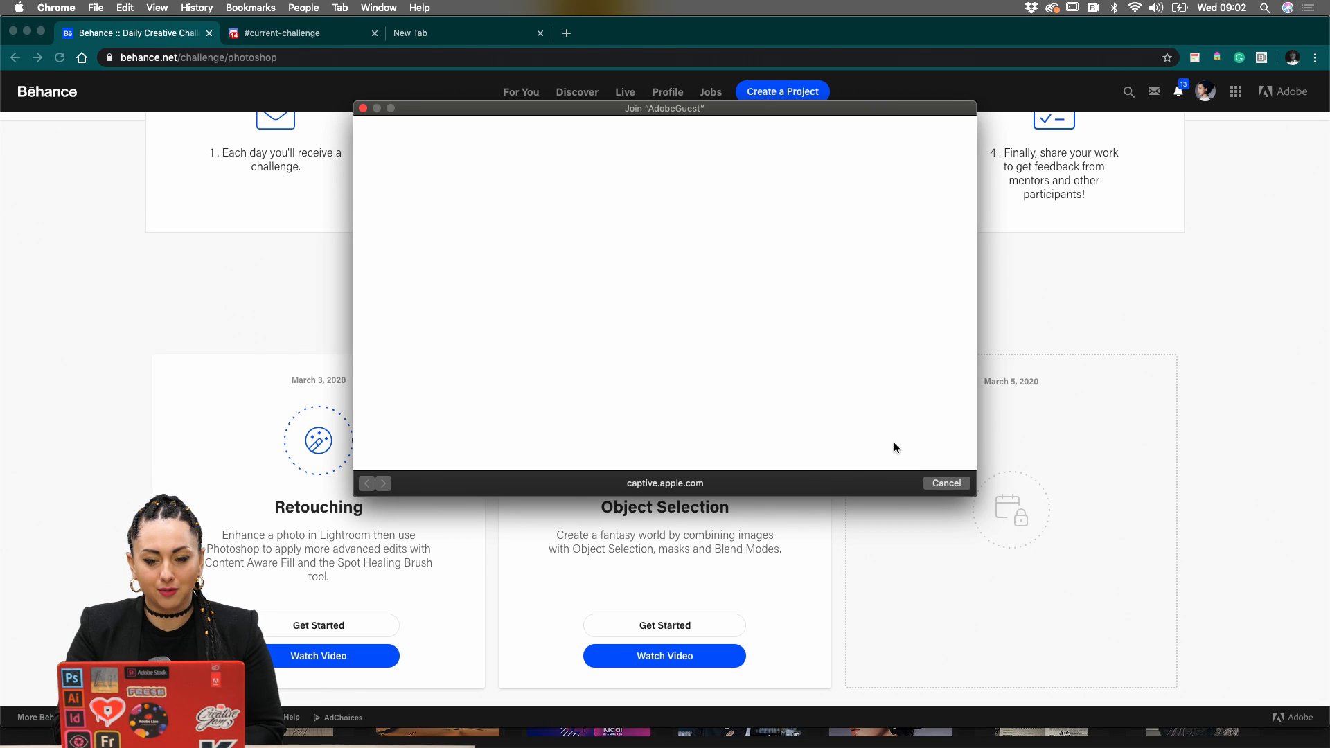
pyautogui.click(349, 111)
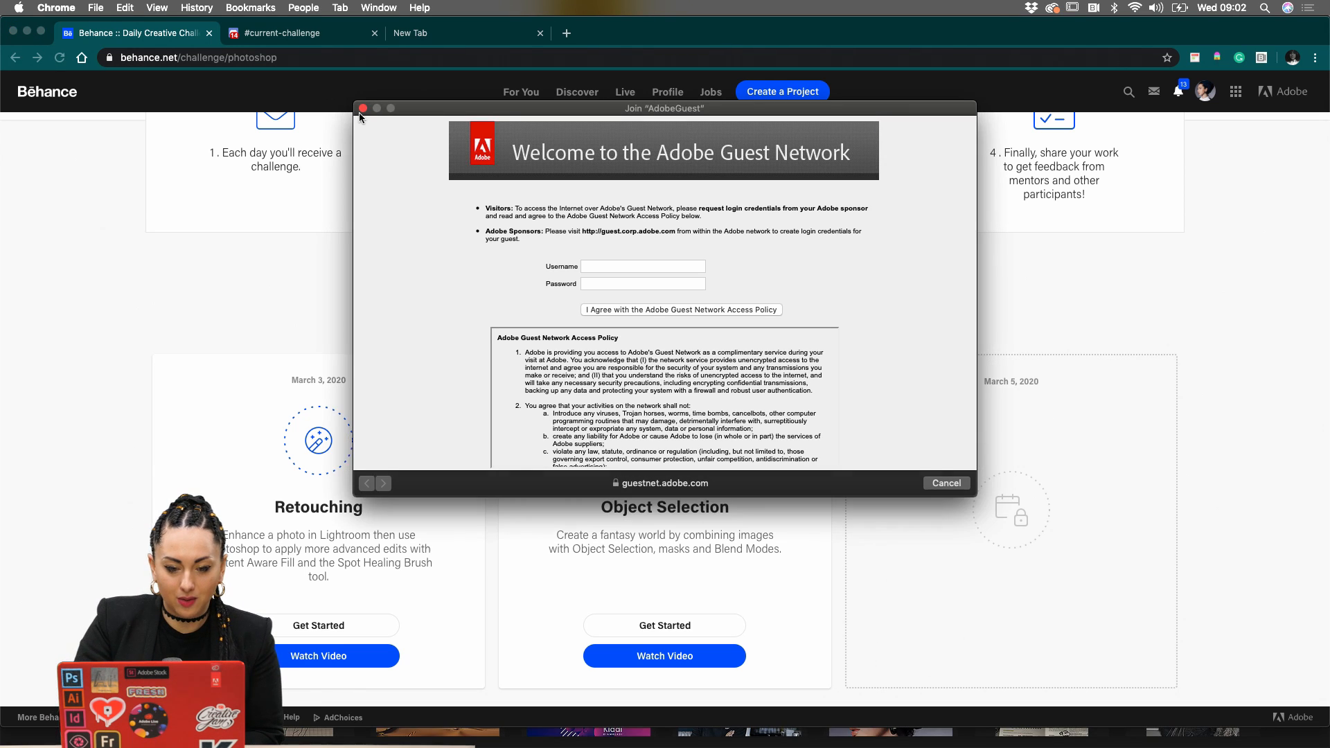
pyautogui.click(362, 109)
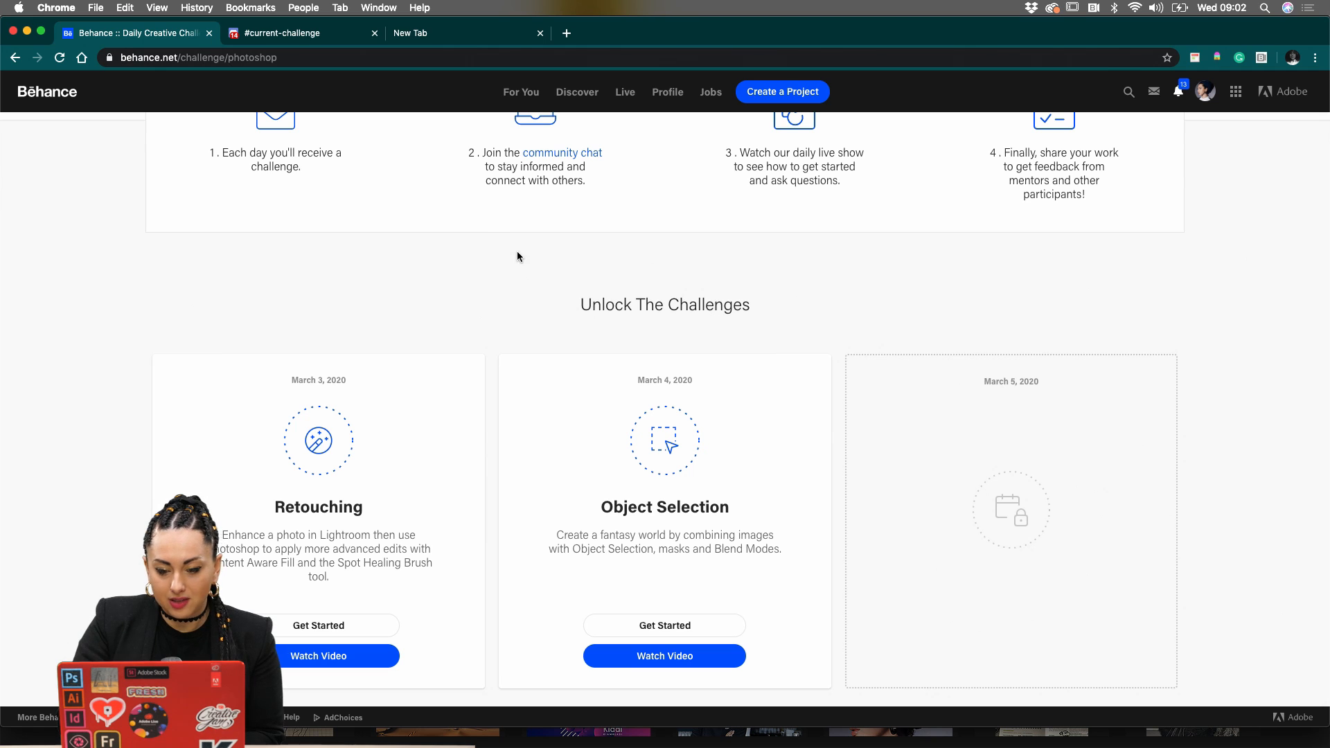
# Examine the Retouching and Object Selection challenges, the dated schedule, and the community chat information on the challenge page
pyautogui.scroll(-5, 716, 284)
pyautogui.scroll(3, 717, 285)
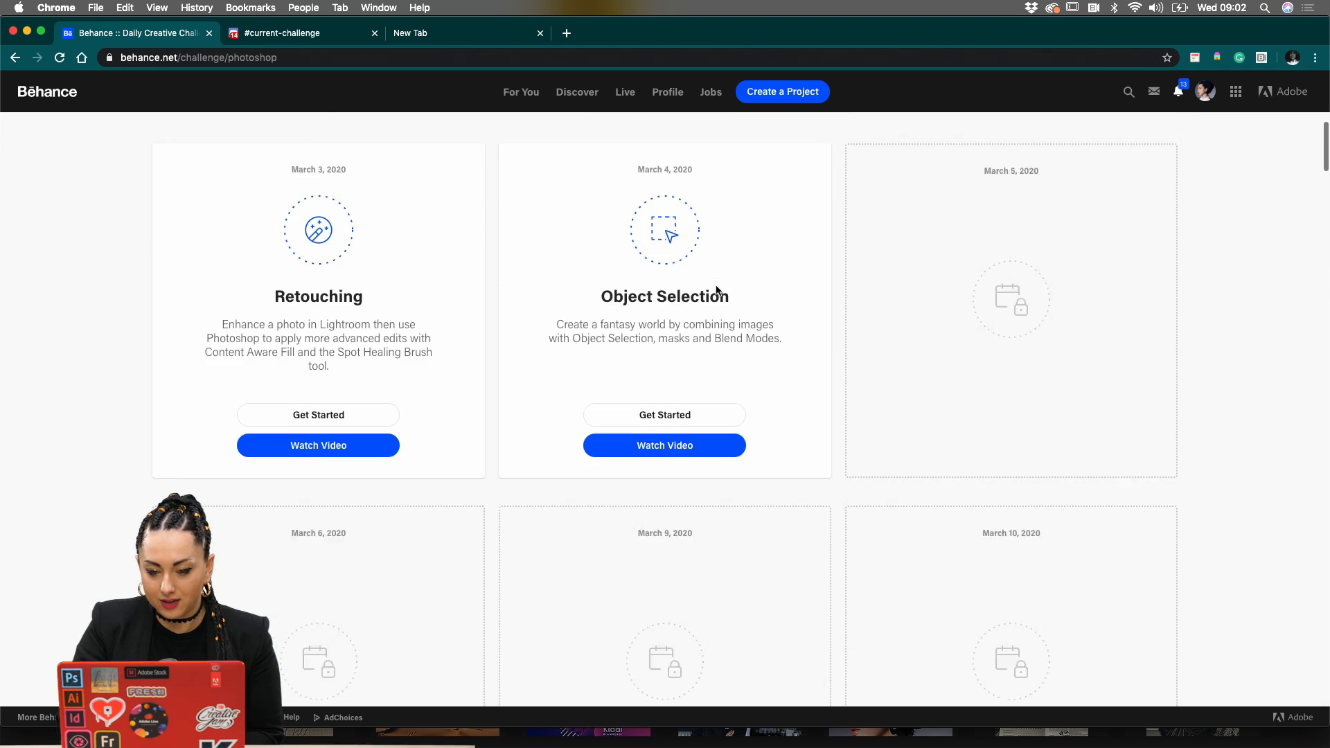
pyautogui.scroll(-1, 716, 291)
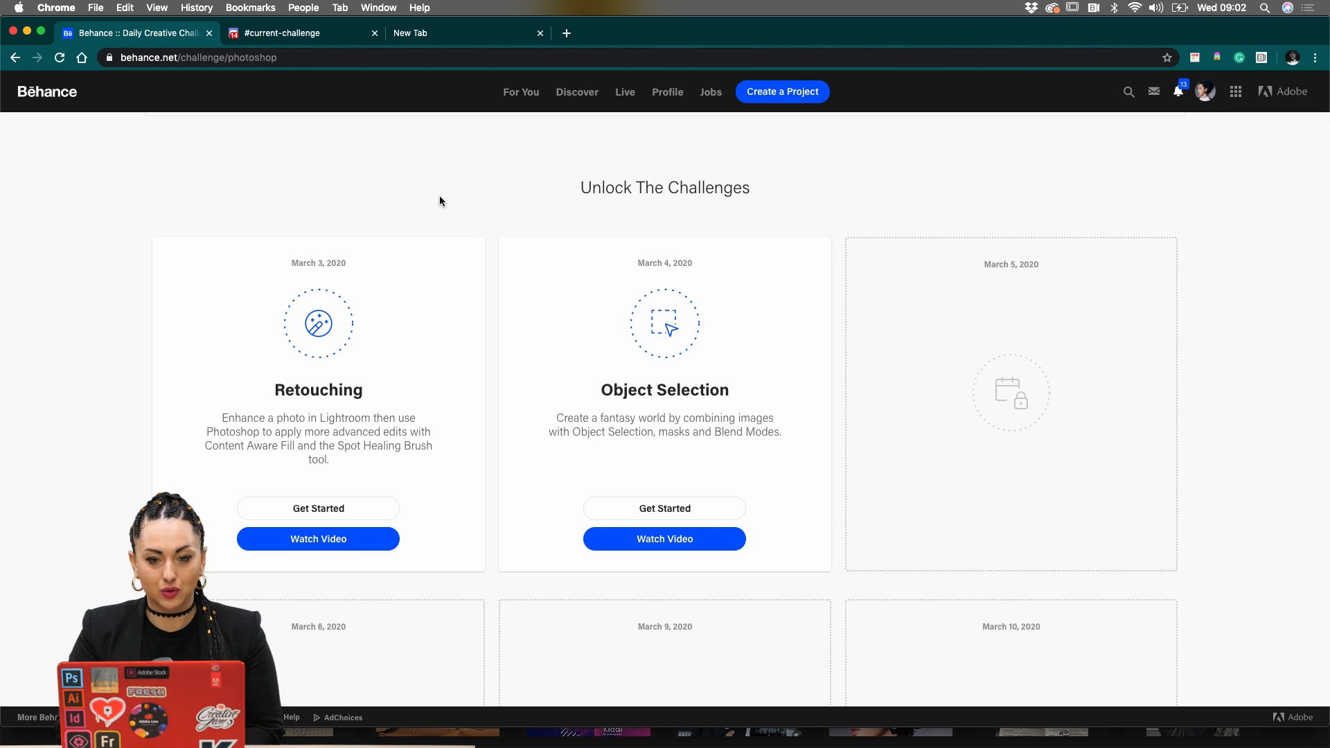
pyautogui.scroll(3, 440, 199)
pyautogui.scroll(5, 439, 197)
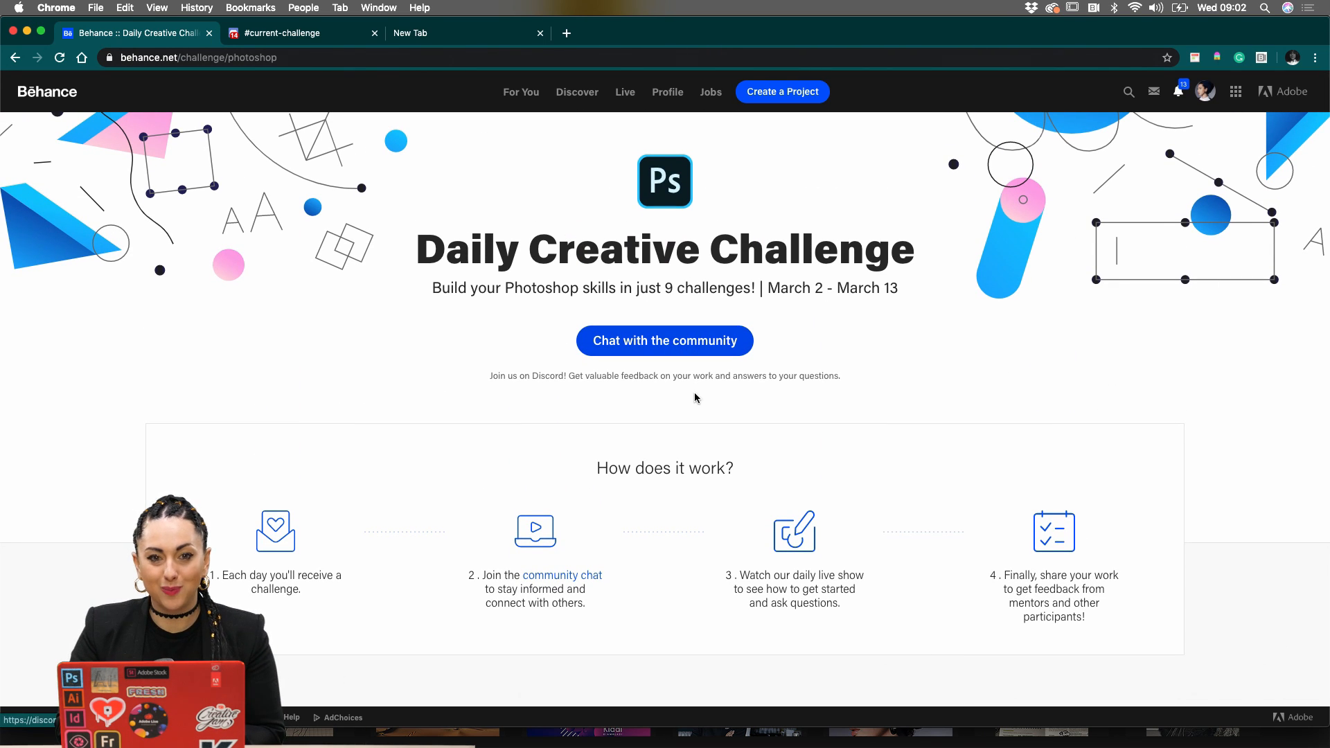
pyautogui.scroll(-3, 694, 393)
pyautogui.scroll(-5, 695, 392)
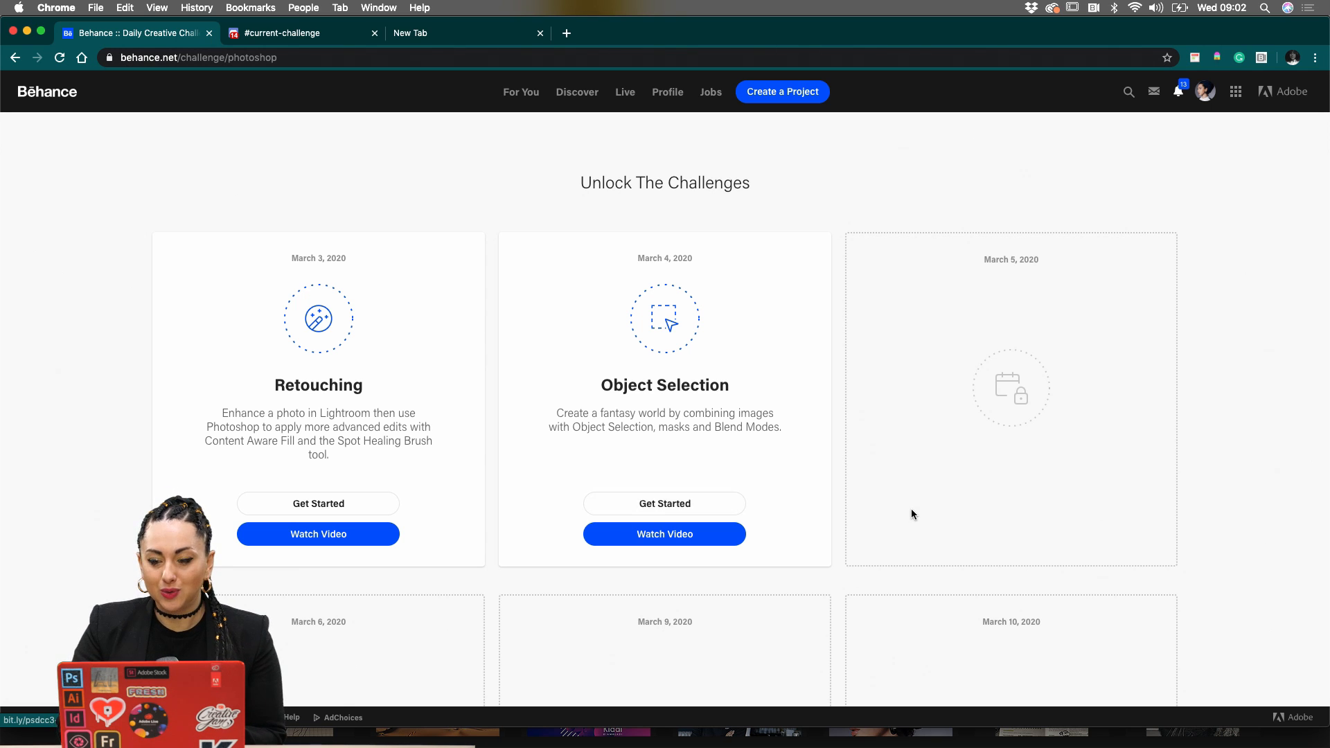
pyautogui.scroll(7, 912, 514)
pyautogui.scroll(1, 912, 514)
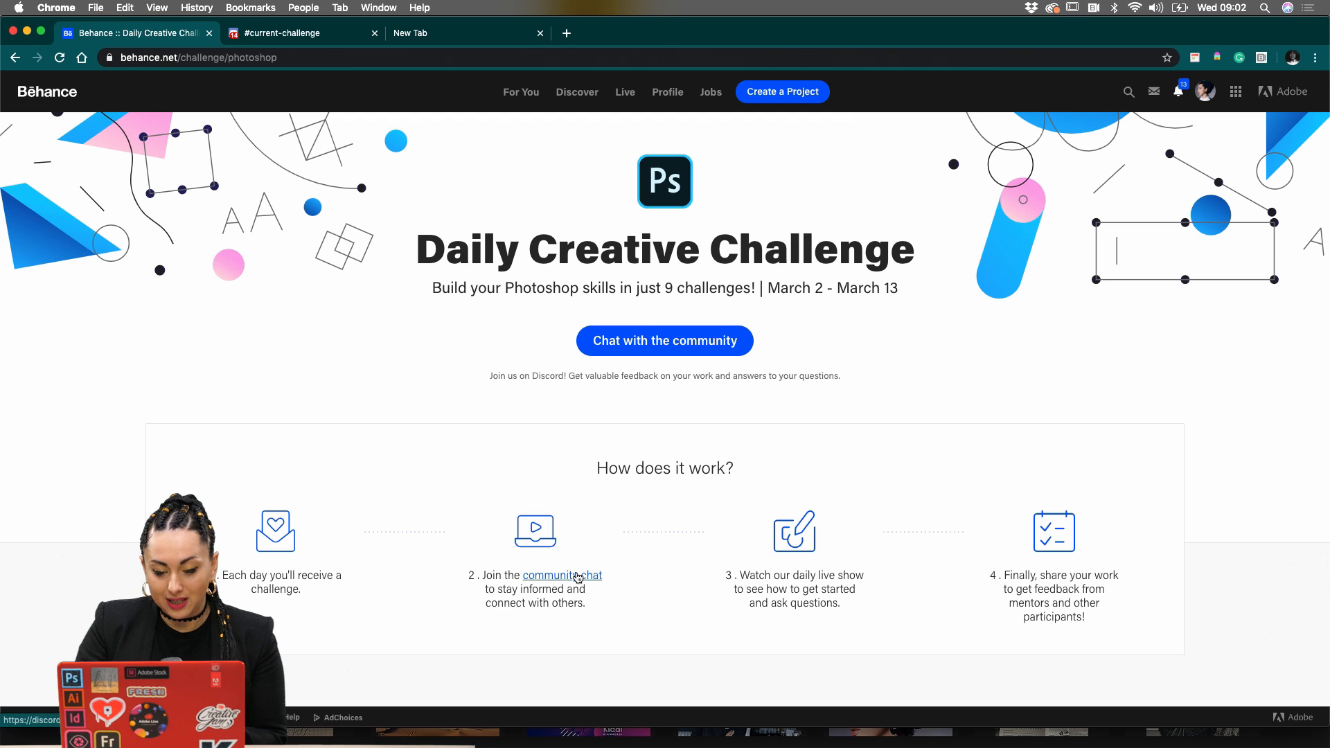
pyautogui.scroll(3, 578, 577)
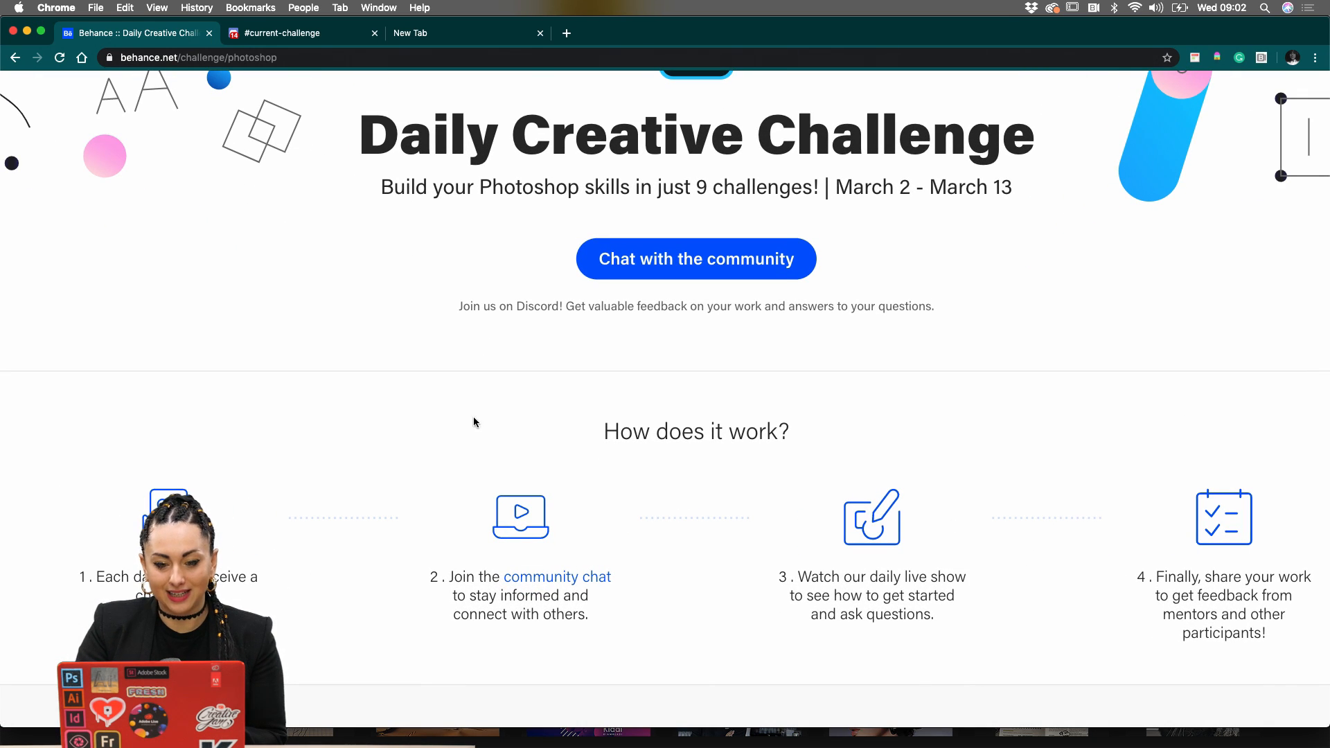
# Switch to the Discord #current-challenge channel to look at the community's shared challenge submissions
pyautogui.click(290, 39)
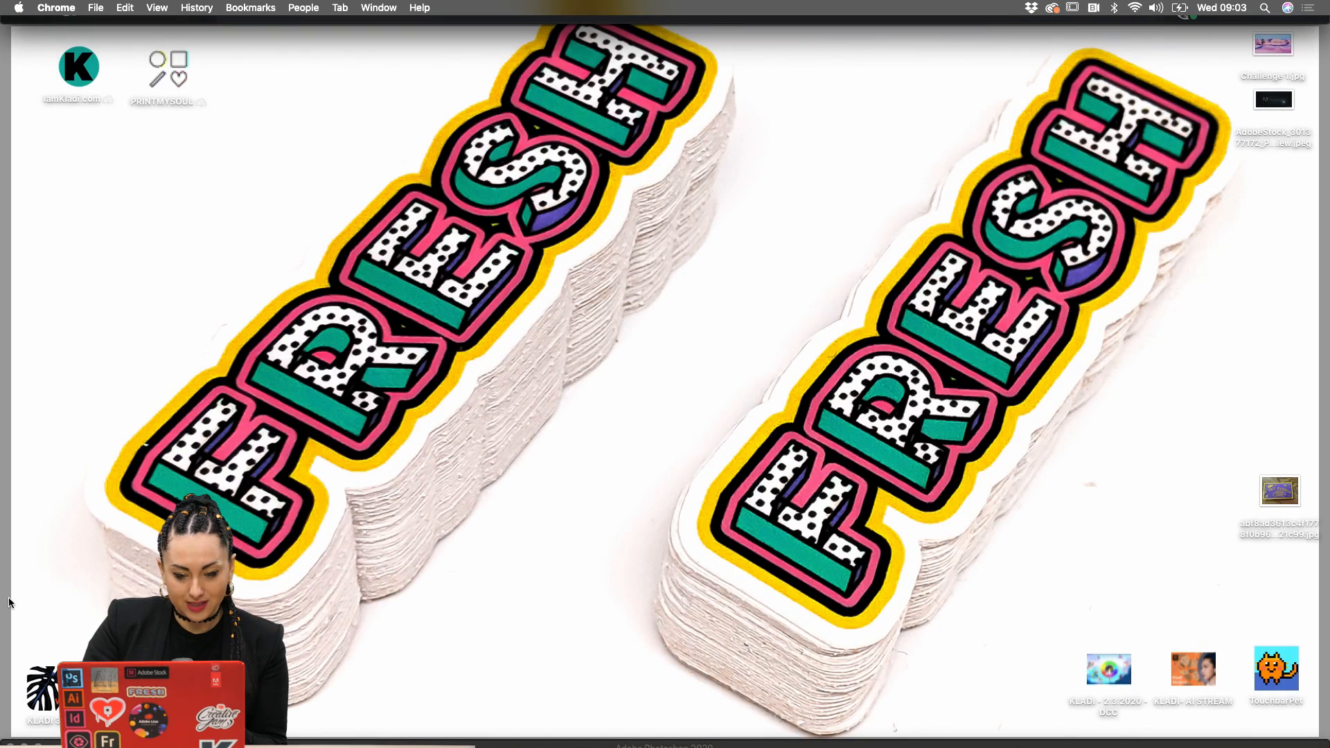
pyautogui.moveTo(3, 740)
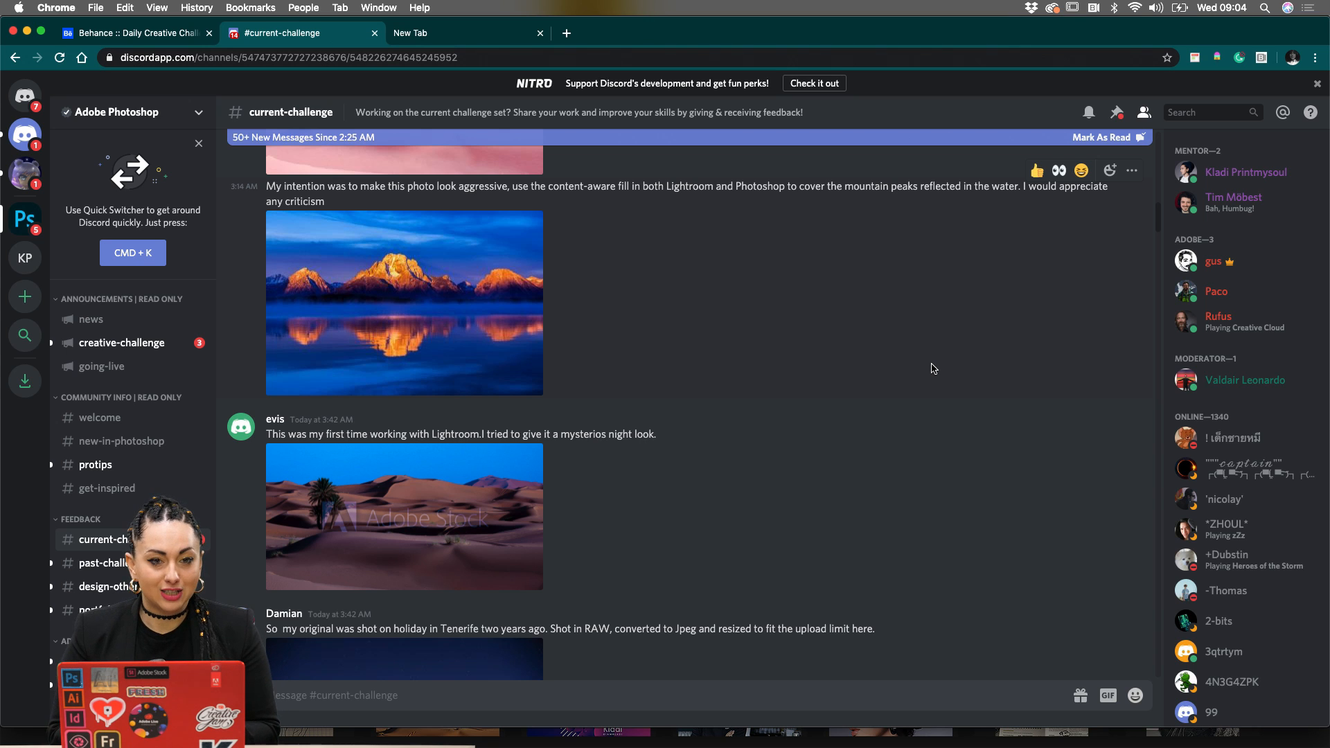
# Switch to Photoshop and create a new 1920 x 1080 pixel document at 72 pixels/inch named Dreamland
pyautogui.moveTo(687, 746)
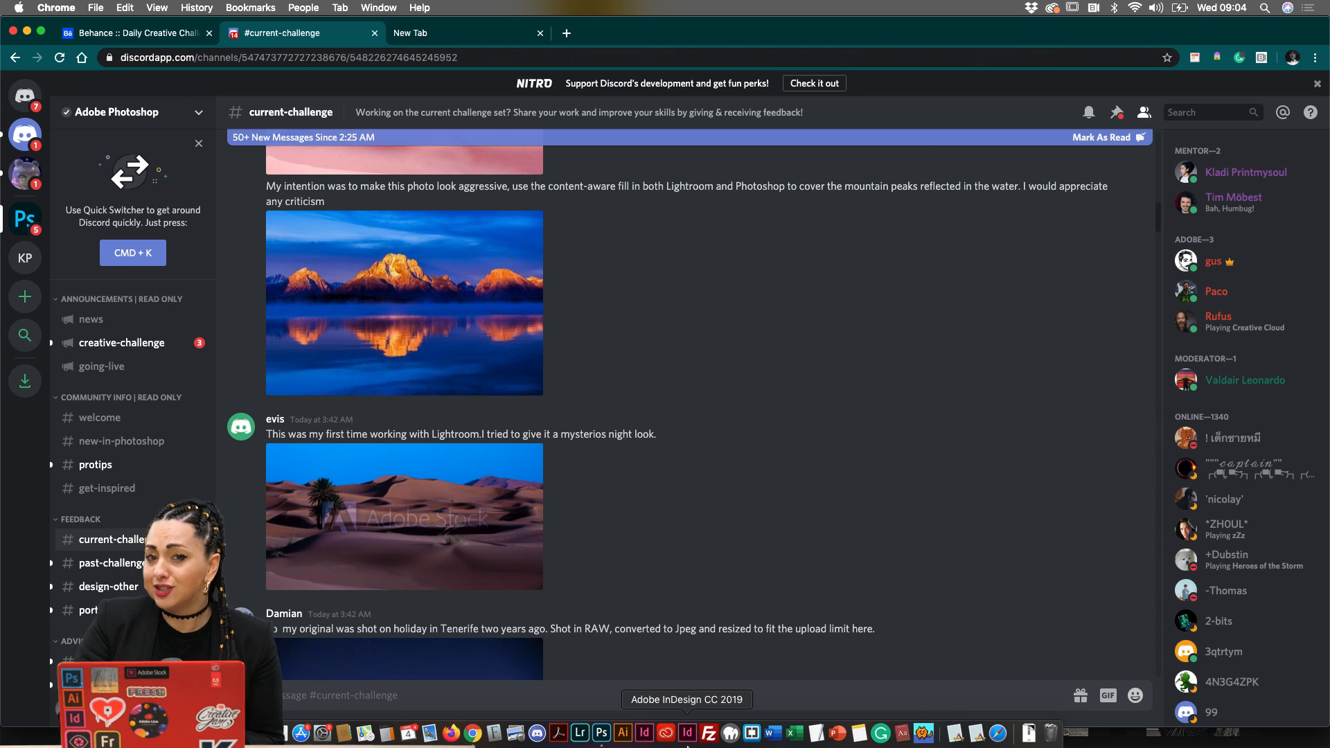
pyautogui.click(601, 734)
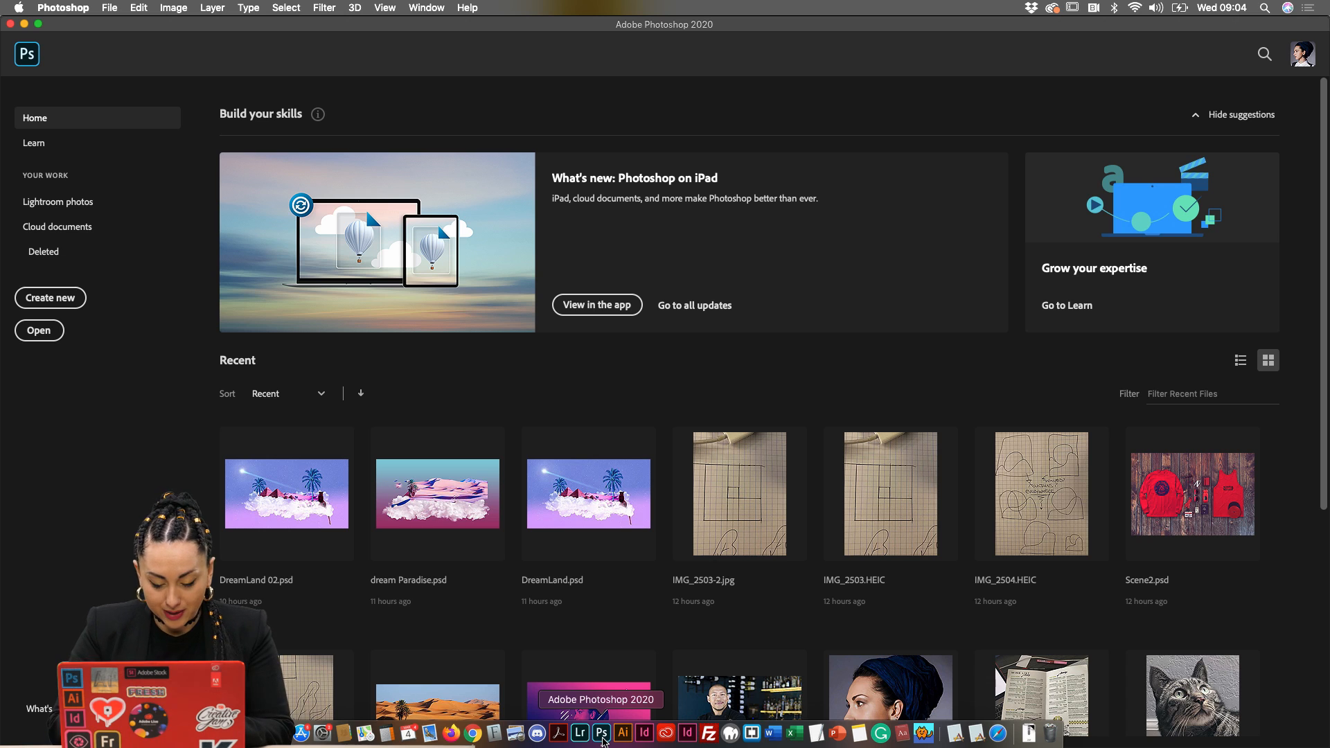
pyautogui.press('super+n')
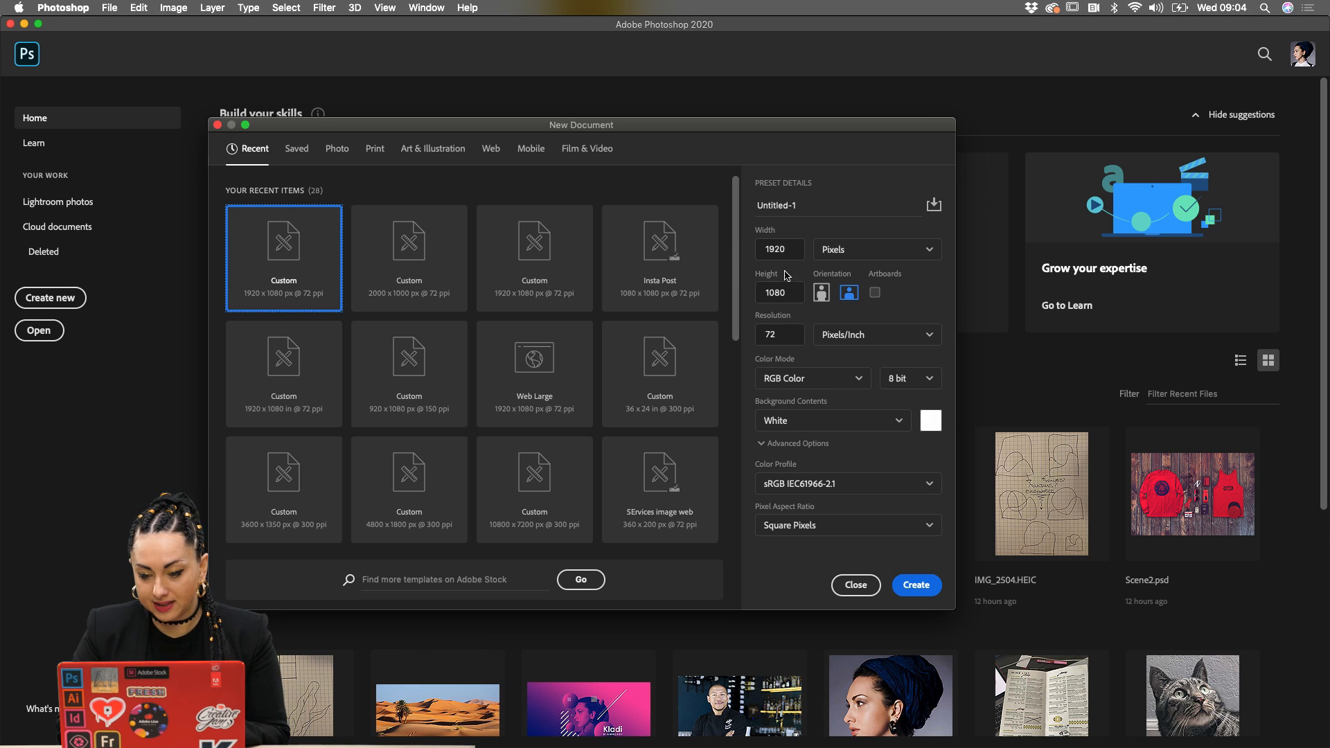
pyautogui.click(797, 200)
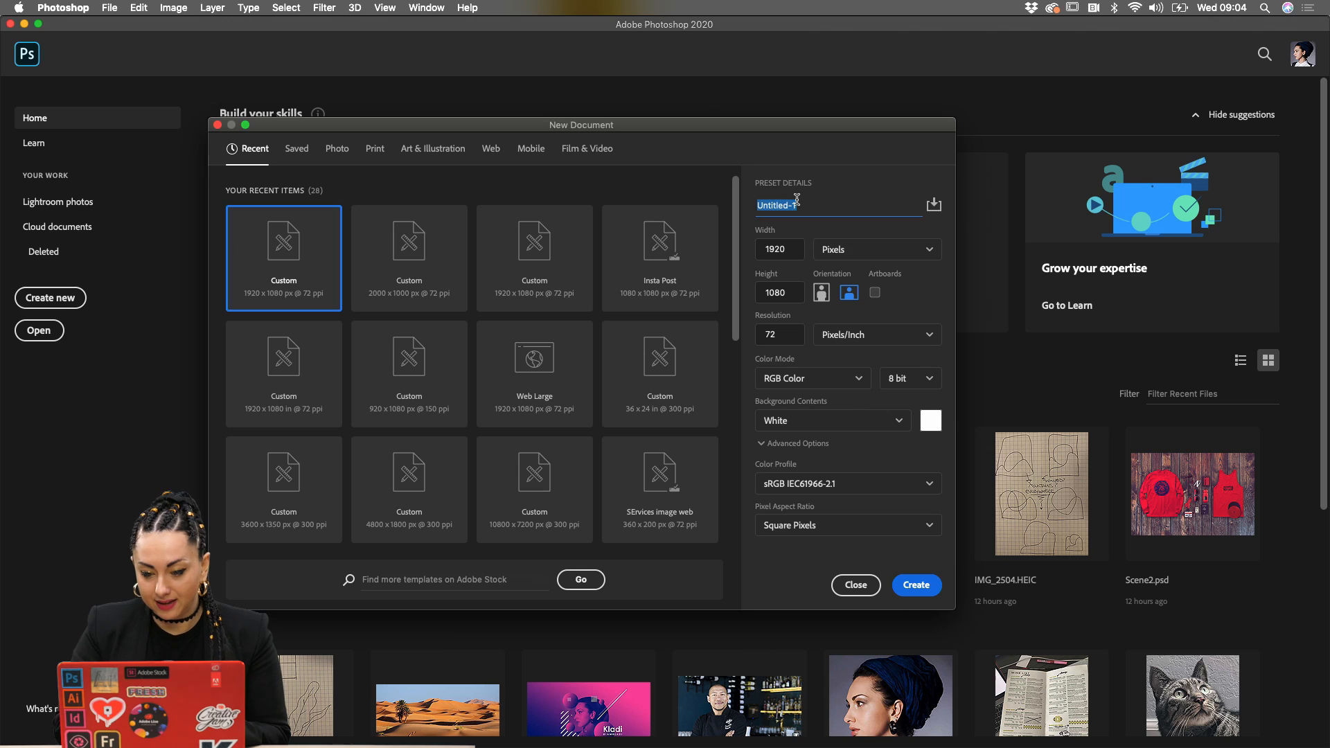
pyautogui.write('Dreamland')
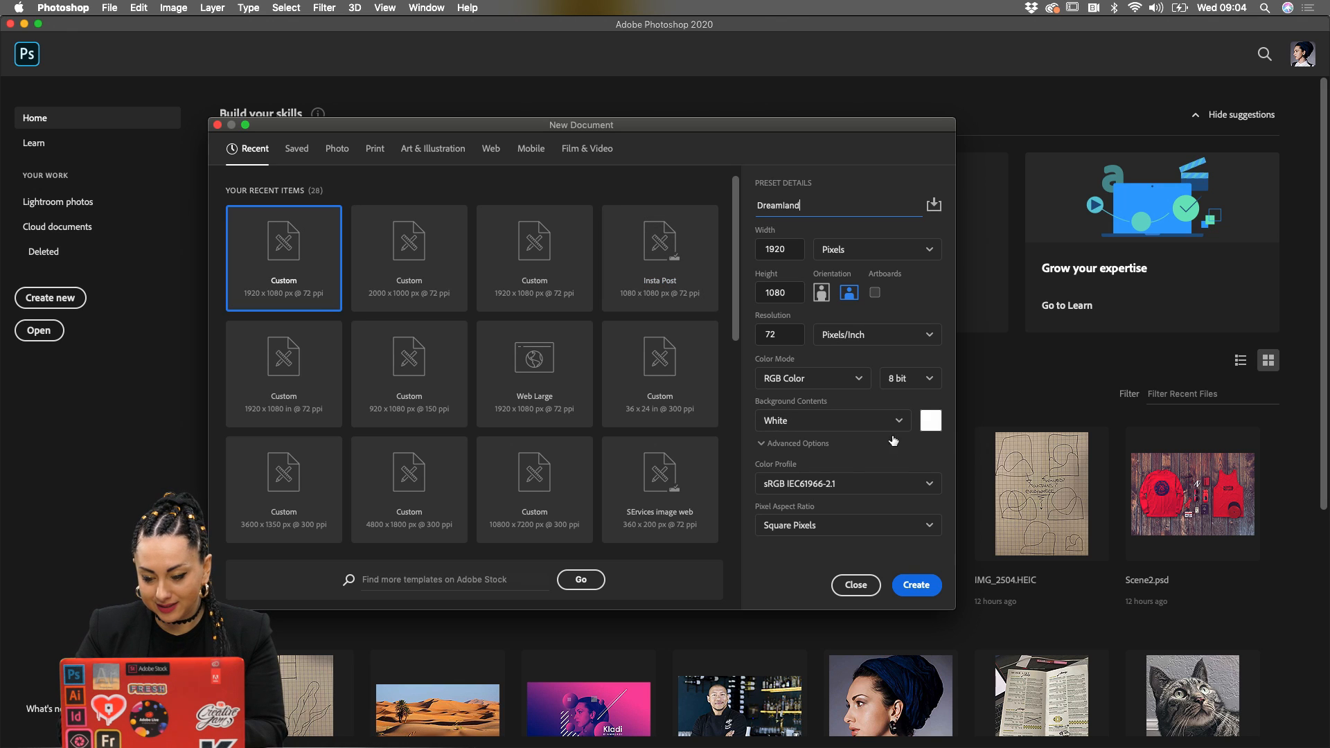
pyautogui.click(917, 586)
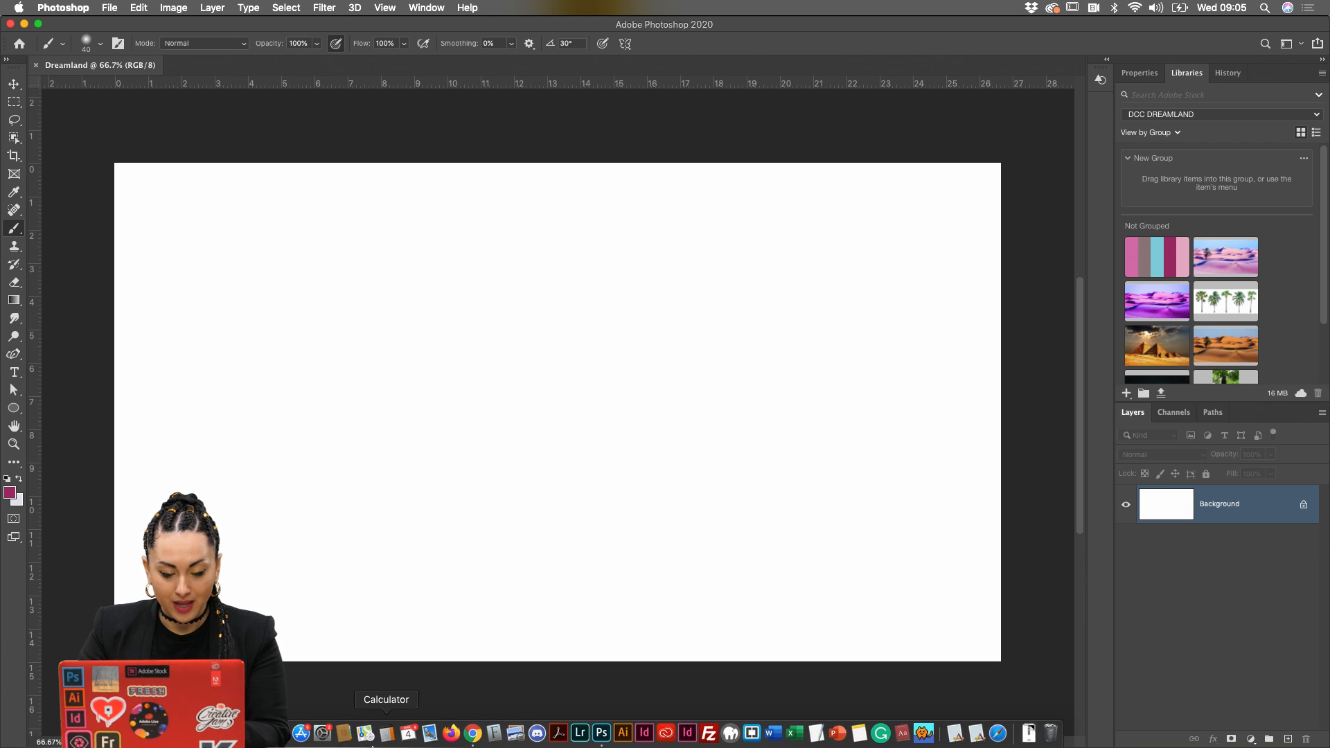
# Open the Challenge #2 - DreamLand Mood Board PDF from the recent files, review pages 1 to 4, and return to Photoshop
pyautogui.click(279, 733)
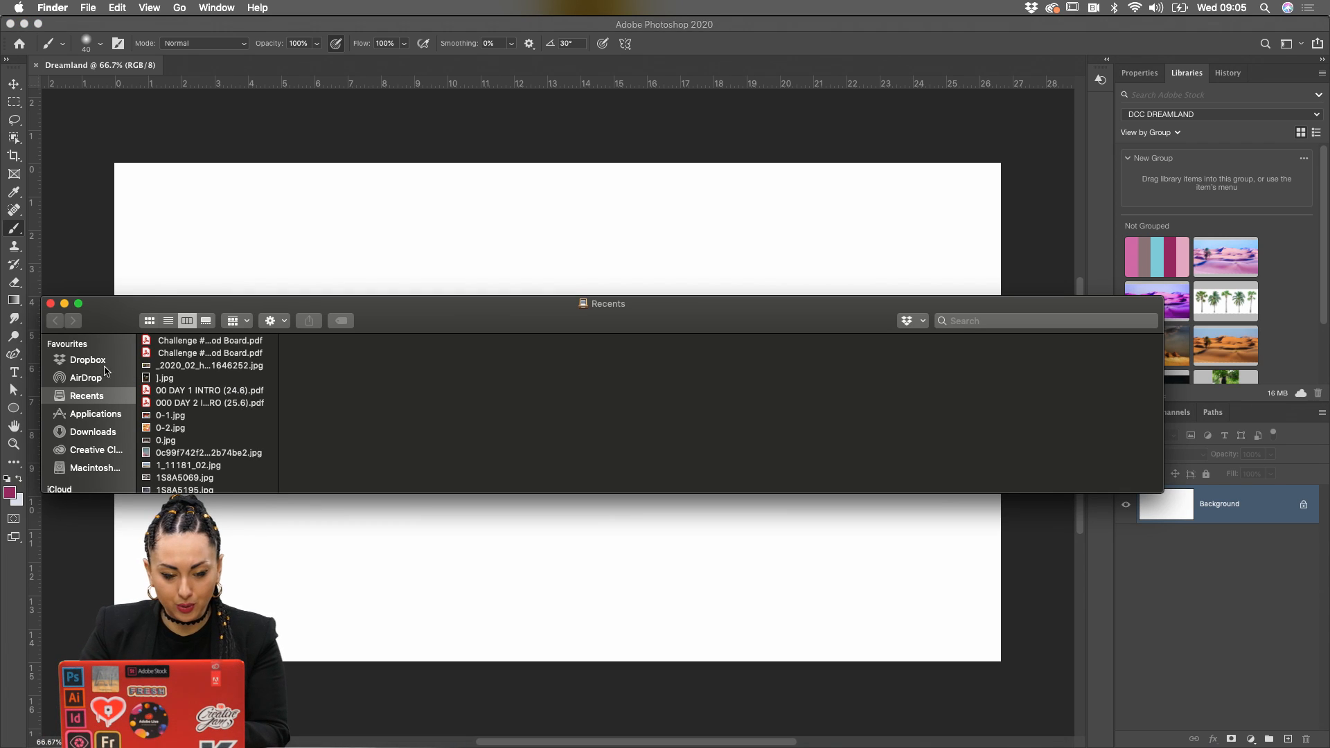
pyautogui.click(198, 343)
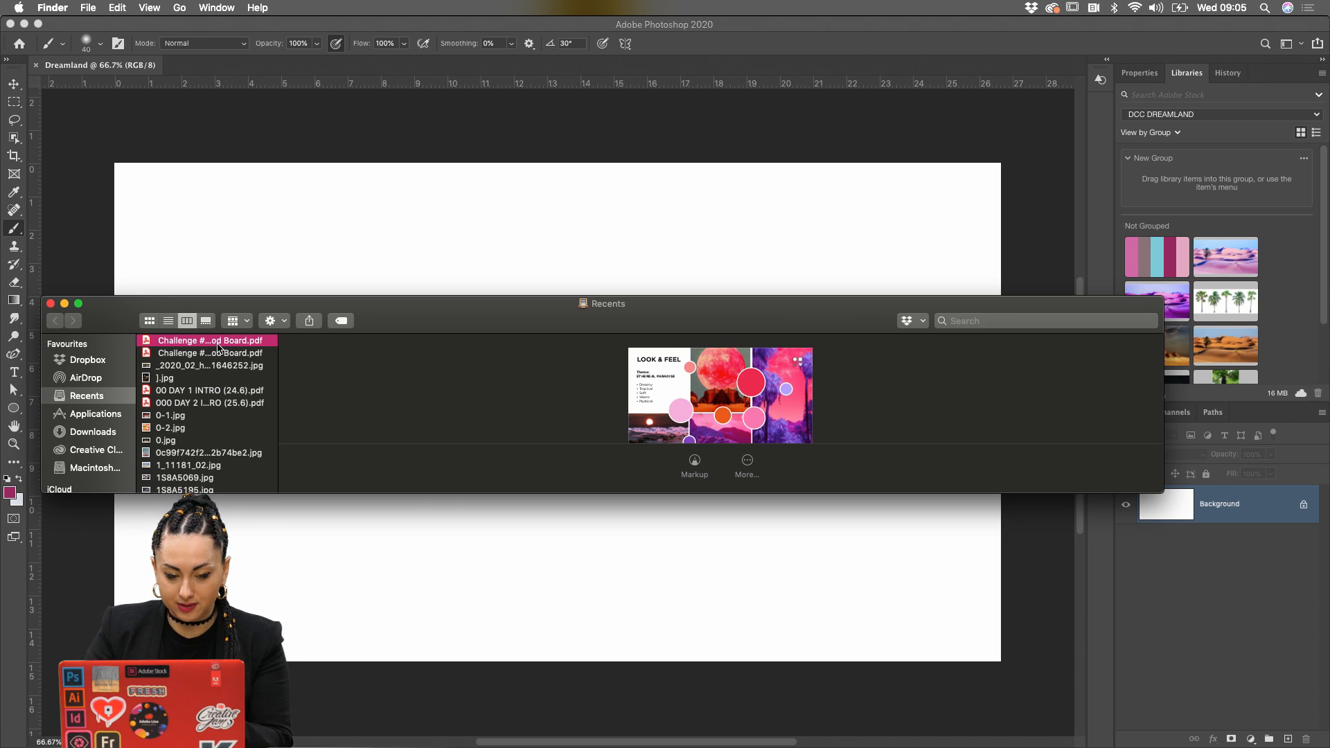
pyautogui.doubleClick(218, 346)
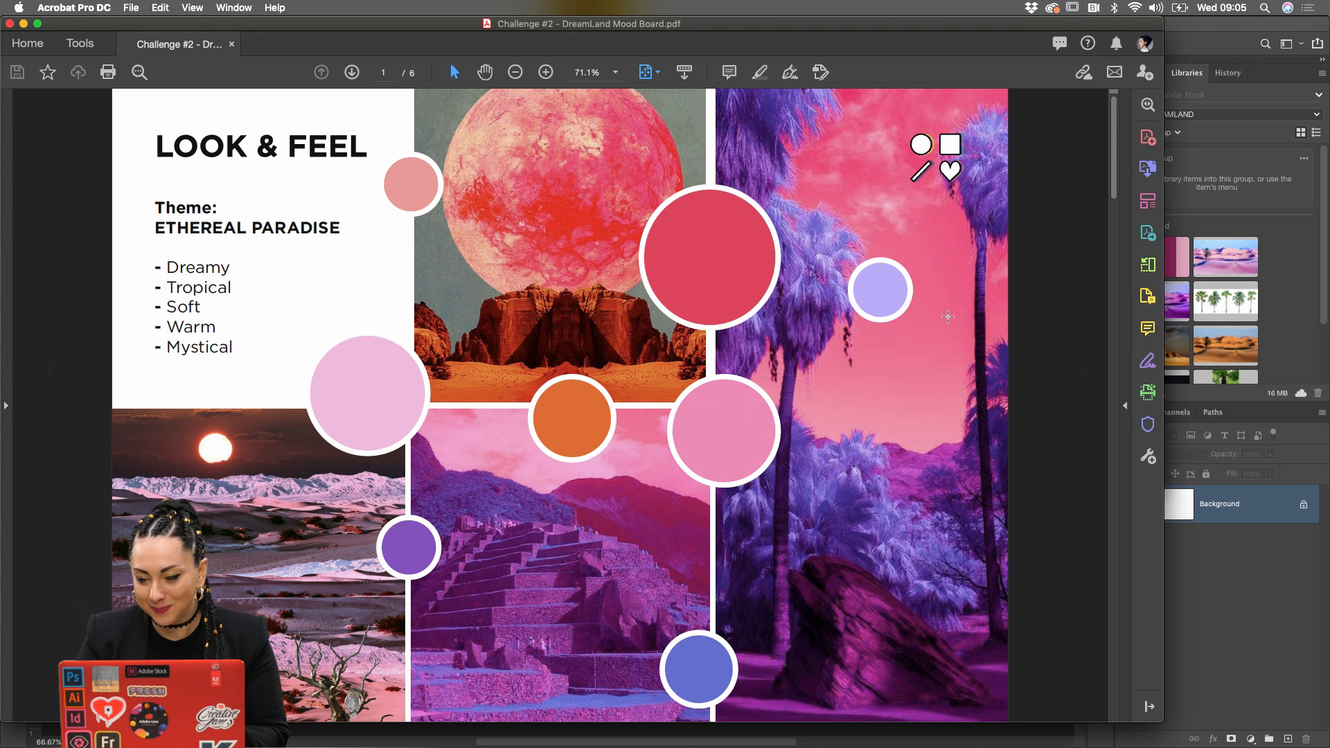
pyautogui.moveTo(1113, 137); pyautogui.dragTo(1070, 305)
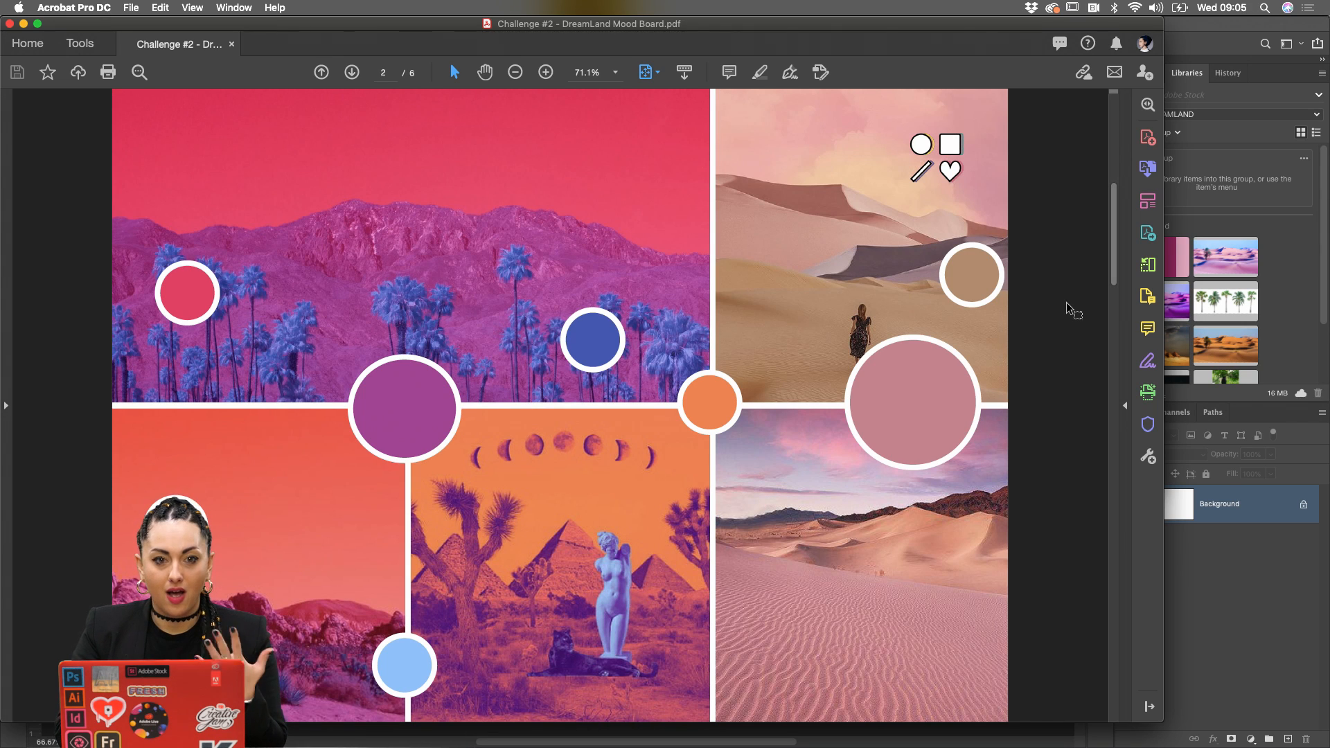
pyautogui.scroll(-2, 1066, 302)
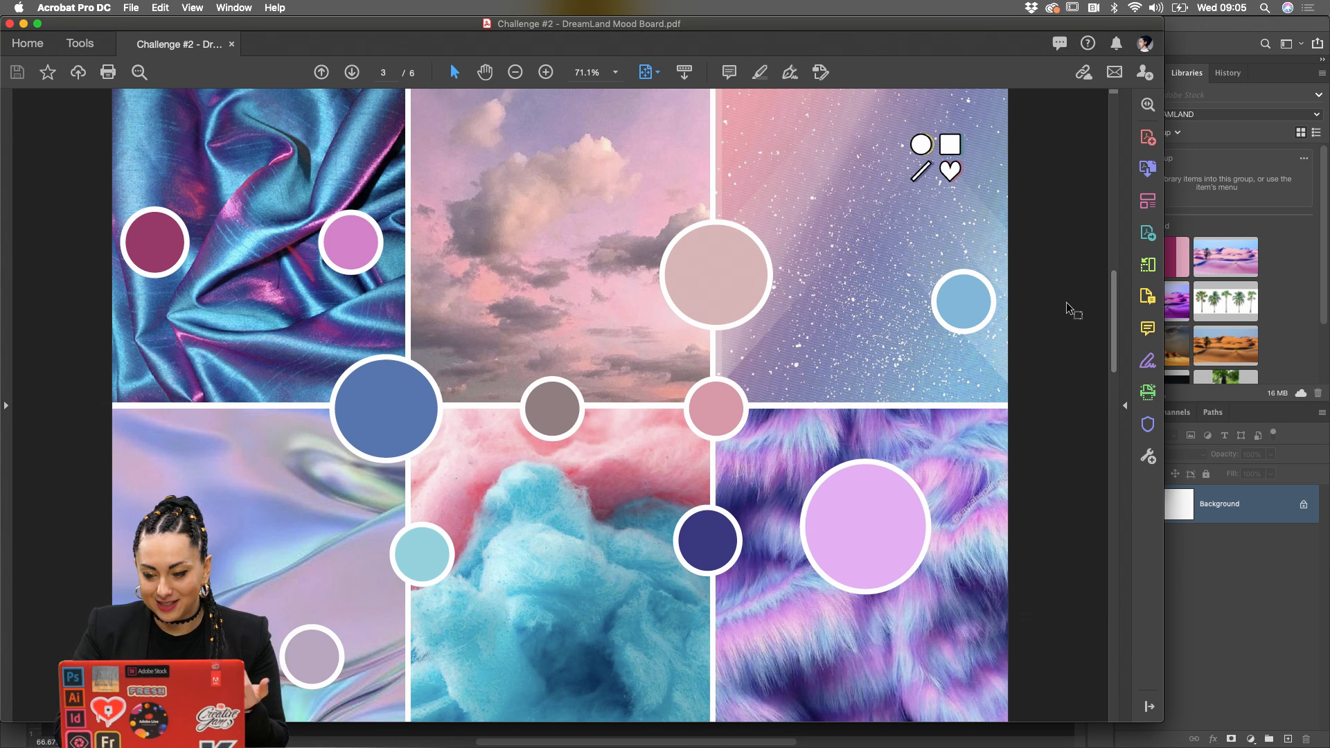
pyautogui.scroll(-3, 1067, 302)
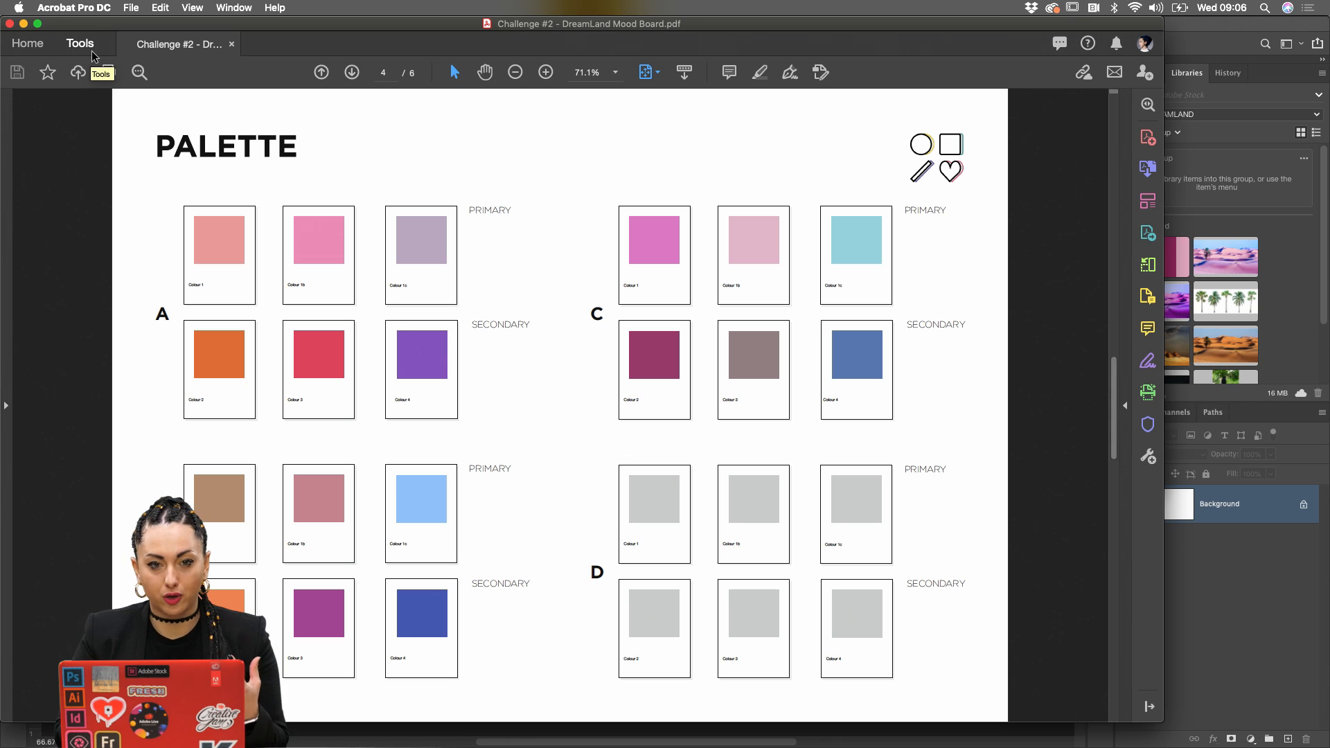
pyautogui.moveTo(506, 89); pyautogui.dragTo(506, 255)
pyautogui.click(492, 107)
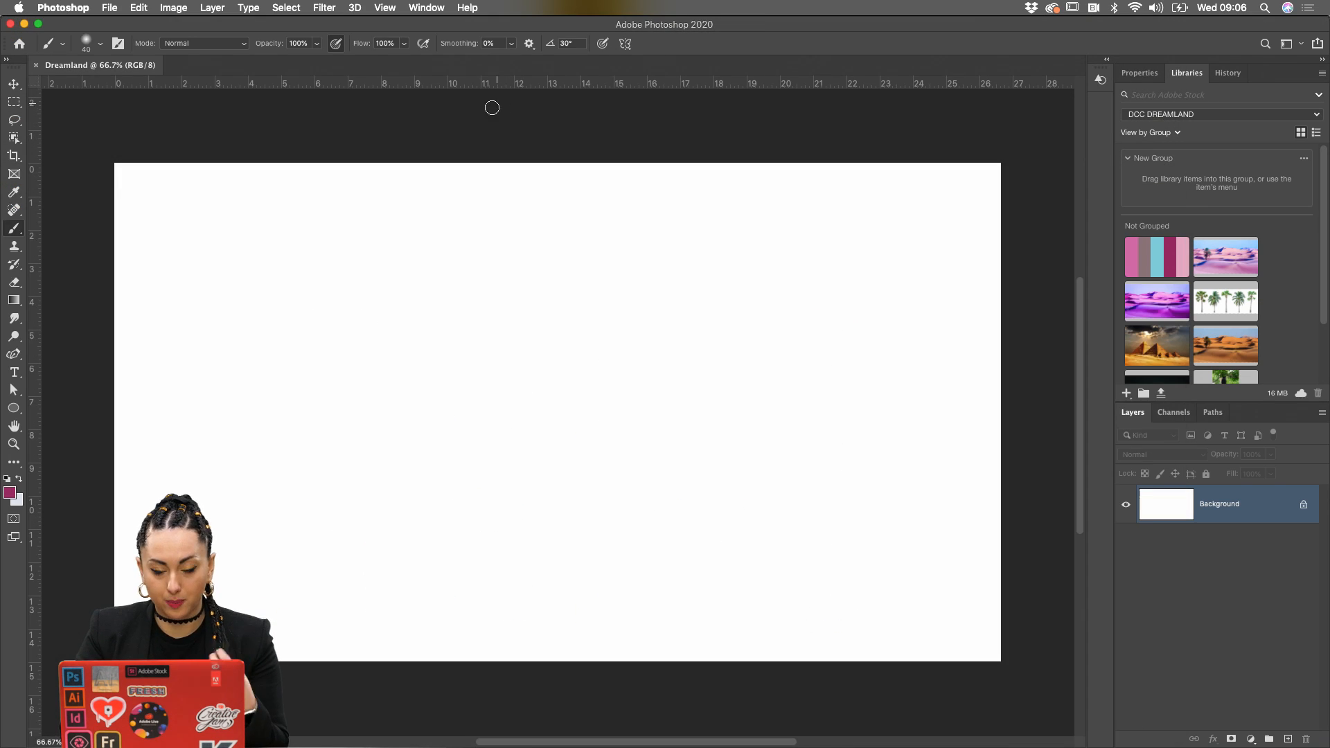
# Place page 4, the colour palette, of the Challenge #2 - DreamLand Mood Board PDF into the Dreamland document as a smart object
pyautogui.moveTo(381, 741)
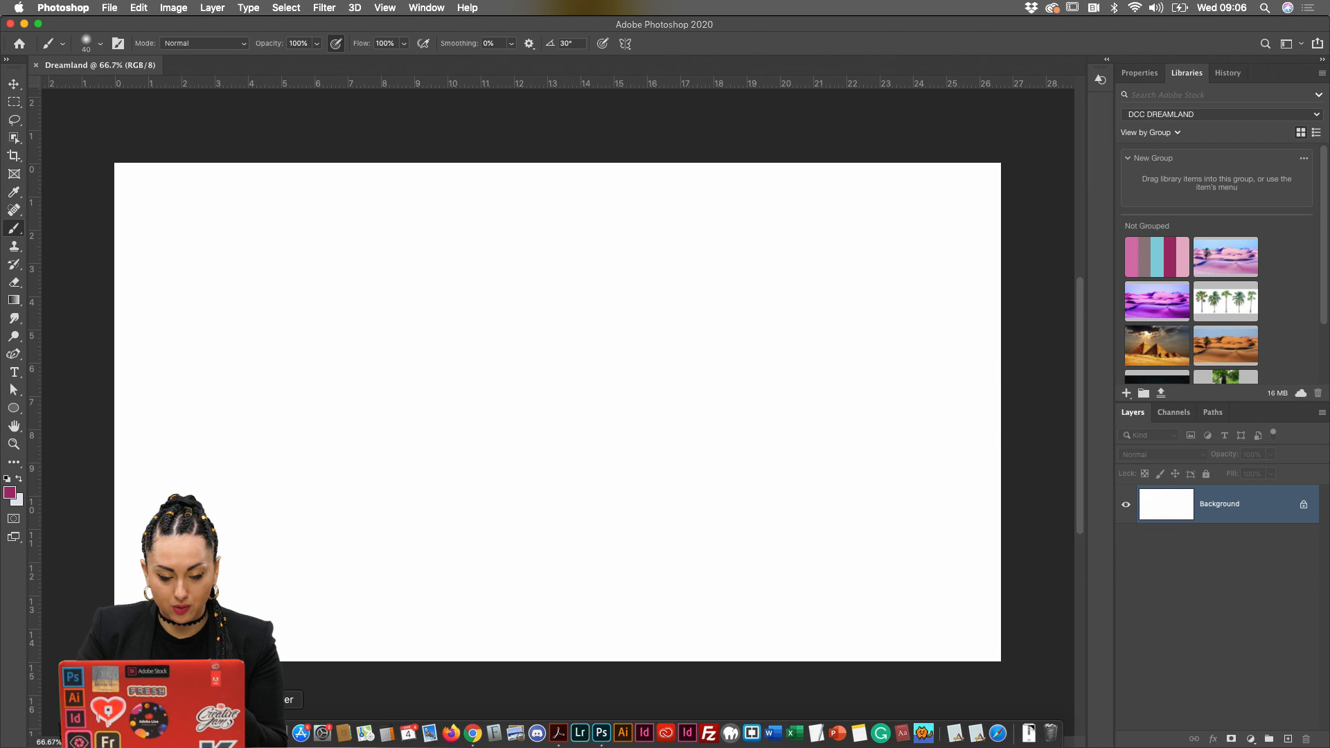
pyautogui.click(278, 733)
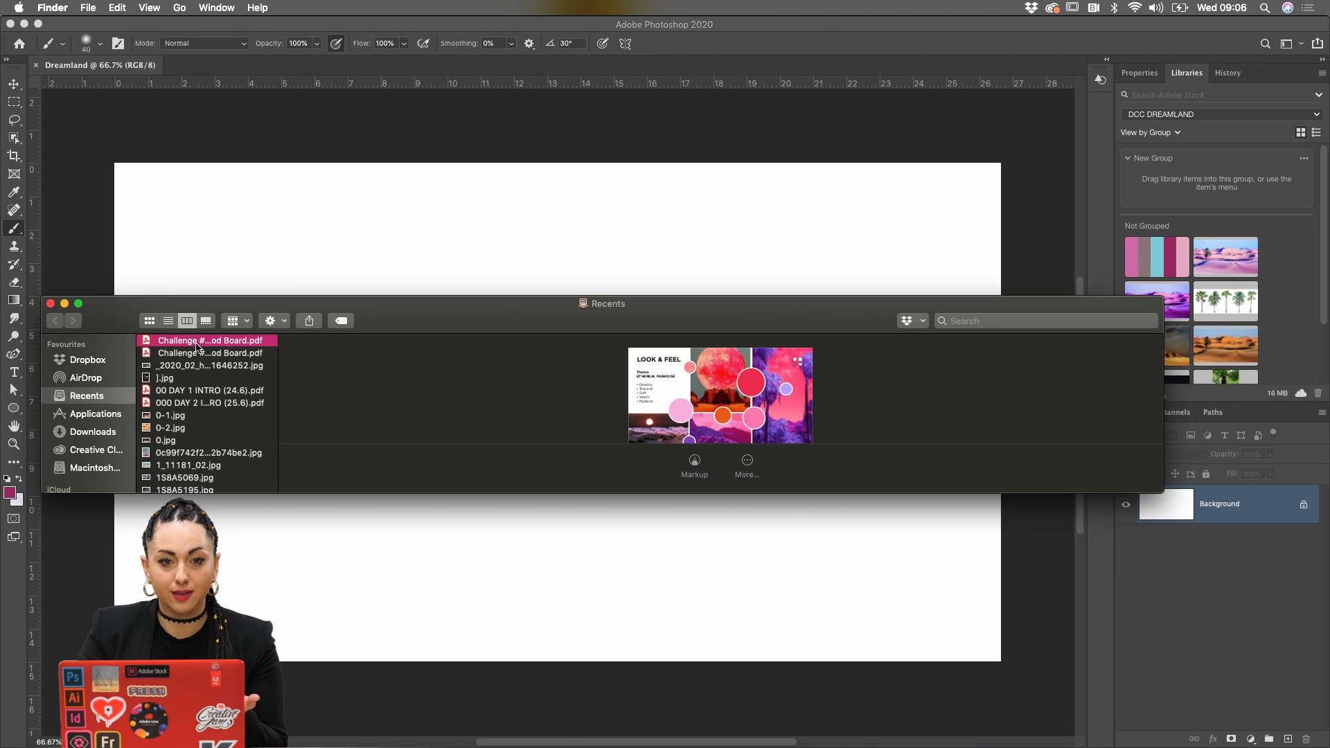
pyautogui.moveTo(198, 347); pyautogui.dragTo(287, 242)
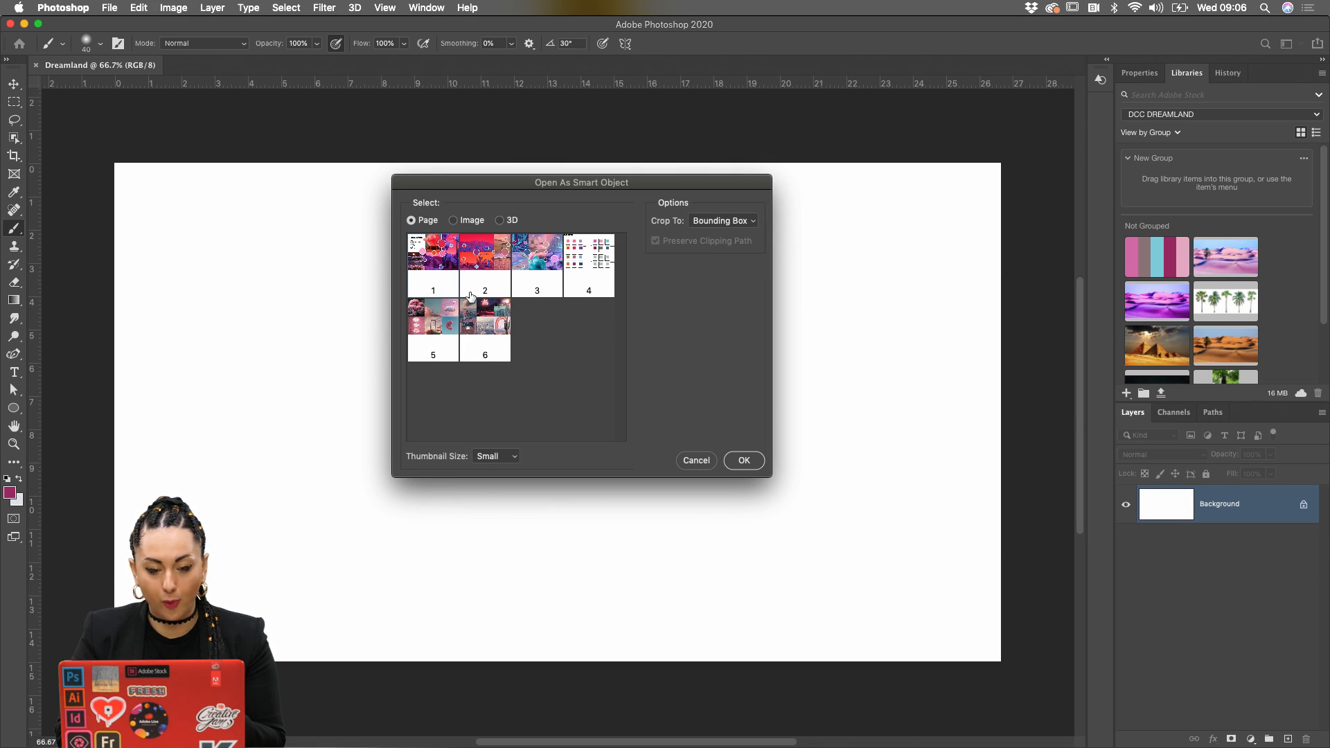
pyautogui.click(501, 457)
pyautogui.click(497, 467)
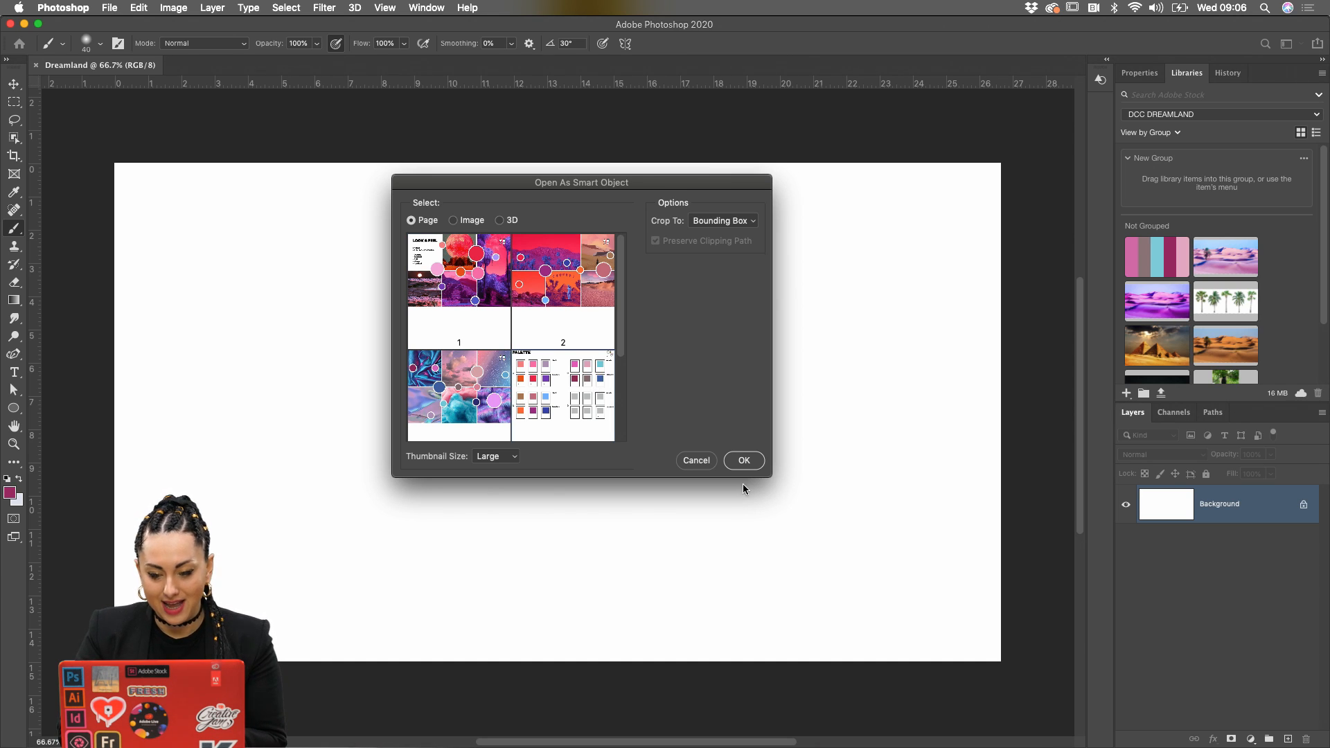
pyautogui.click(743, 461)
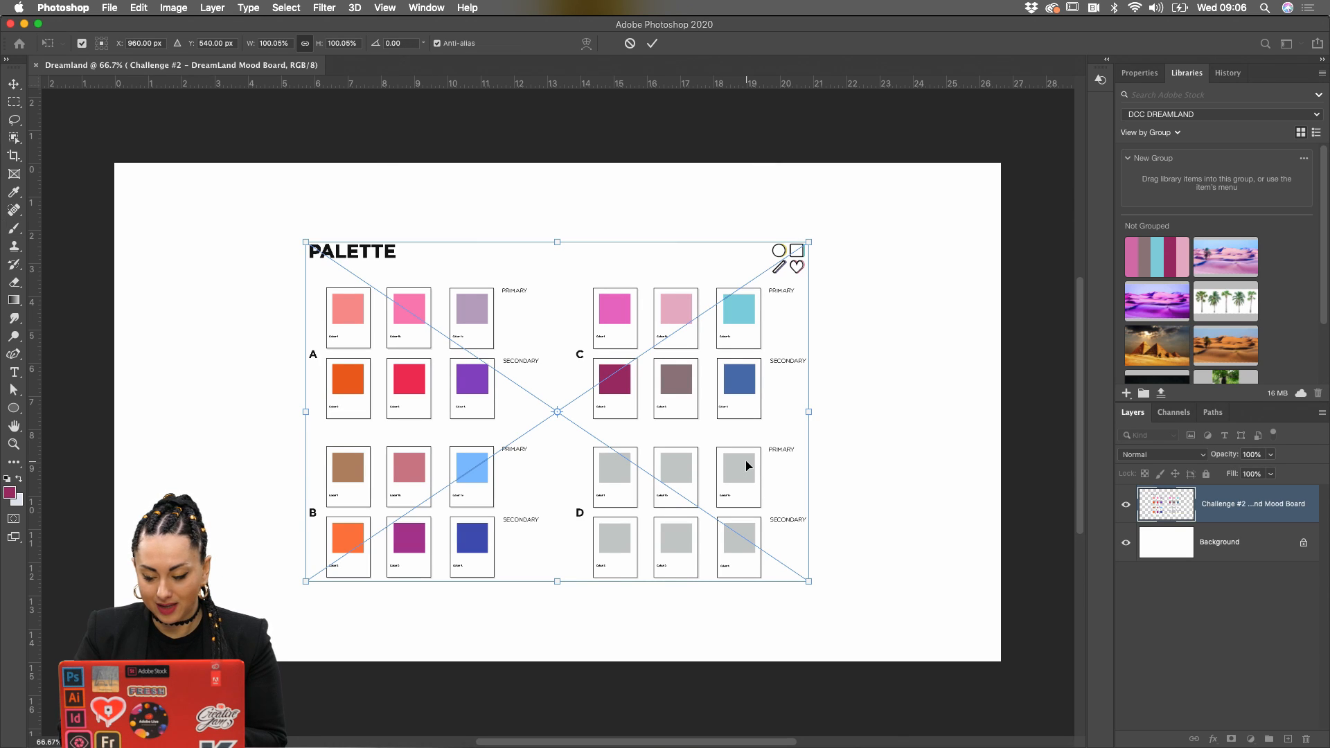
pyautogui.press('Return')
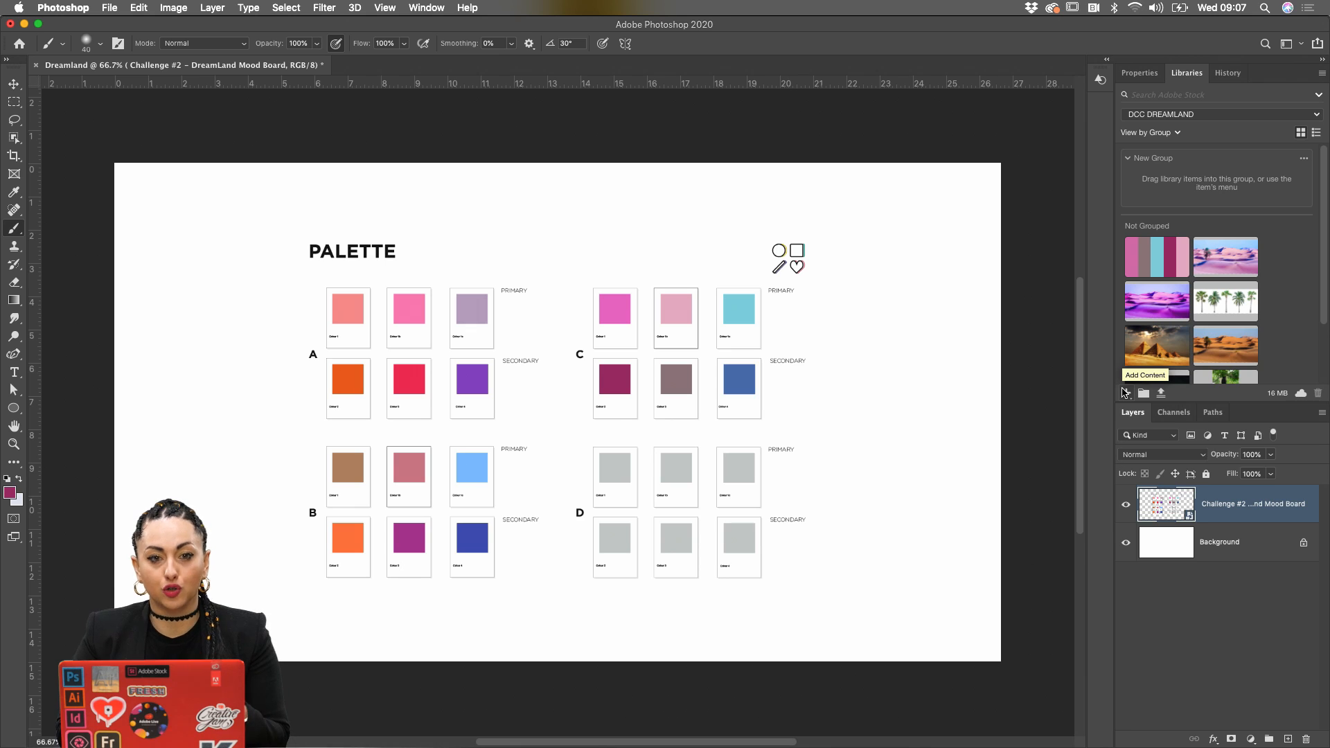
# Start a new colour theme from the palette image for the DCC DREAMLAND library, dismissing the guest network sign-in window
pyautogui.click(1124, 391)
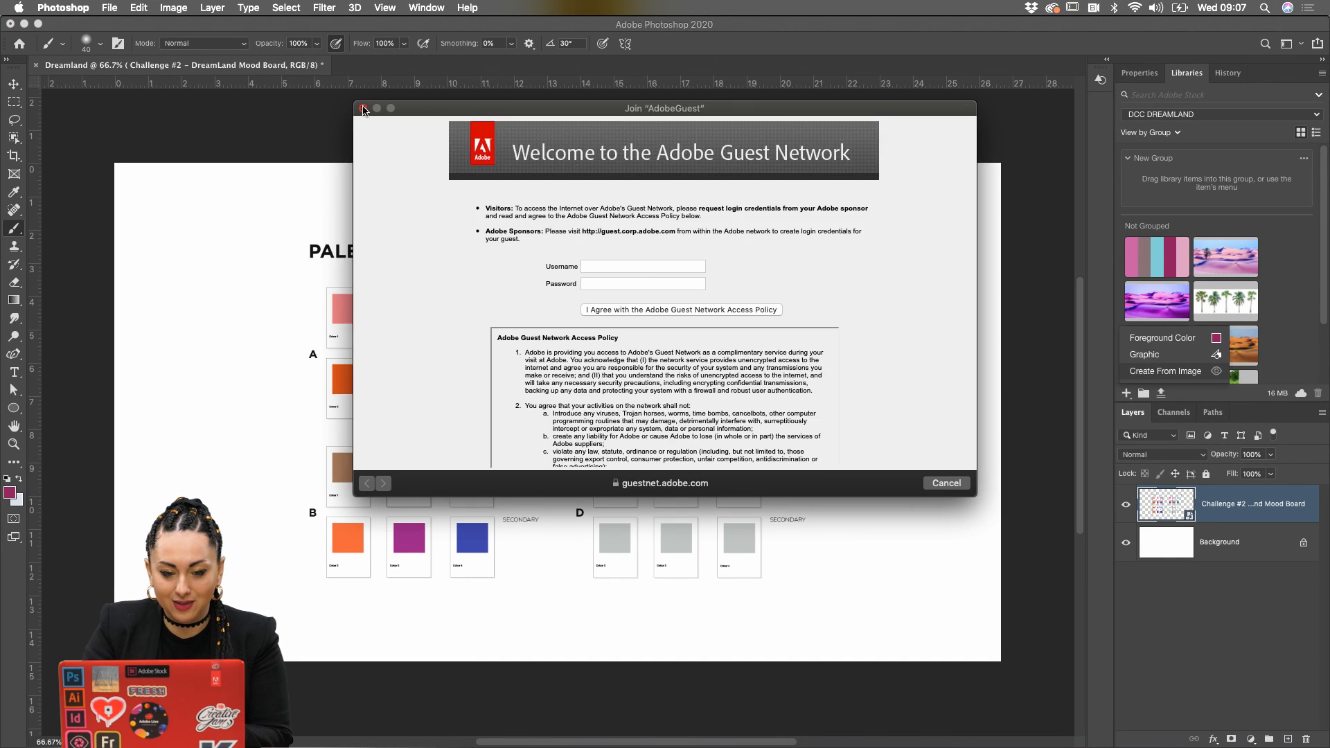
pyautogui.click(362, 108)
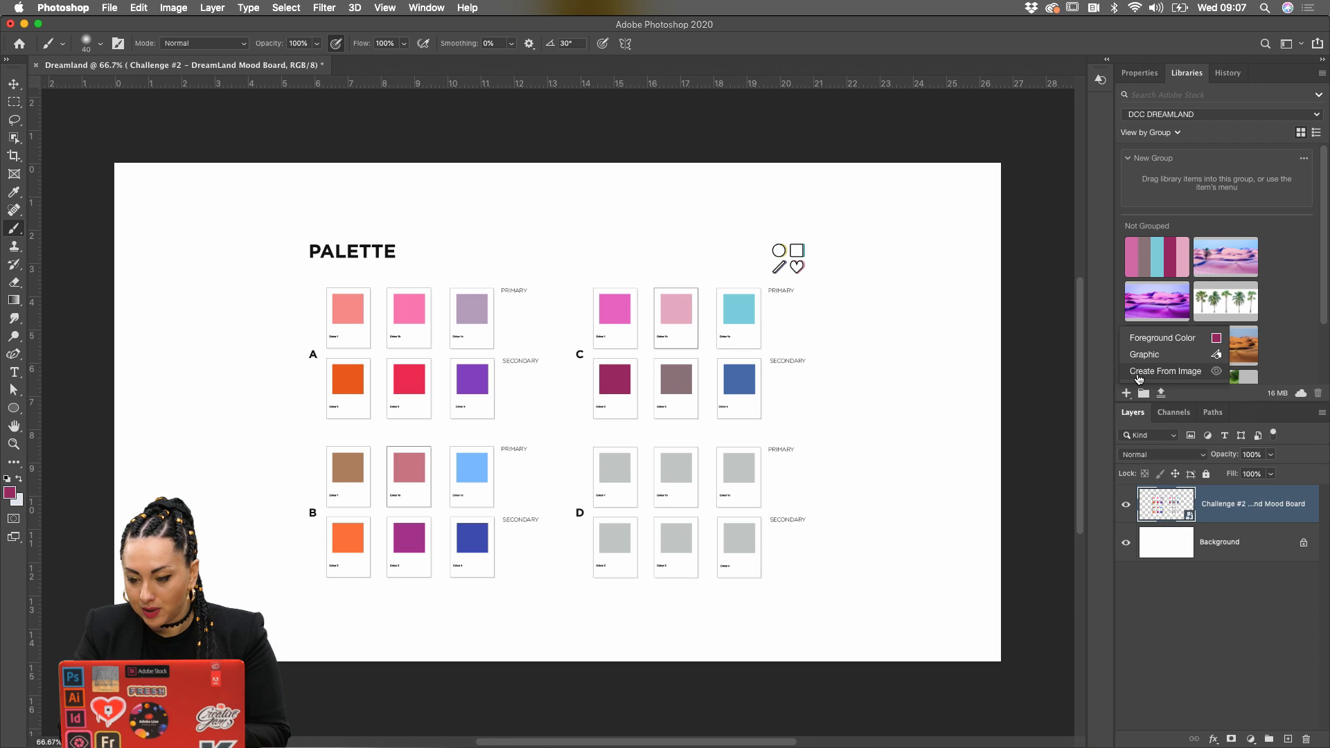
pyautogui.click(1139, 372)
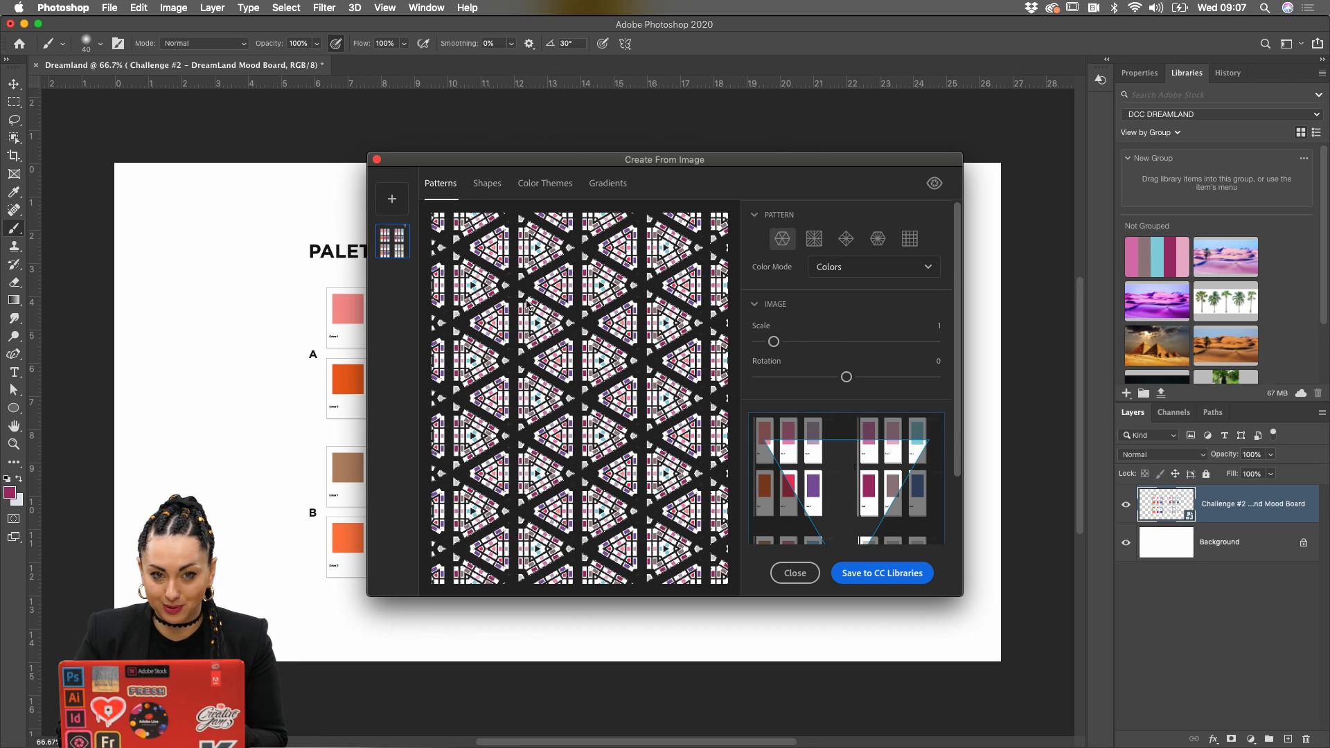
pyautogui.click(561, 187)
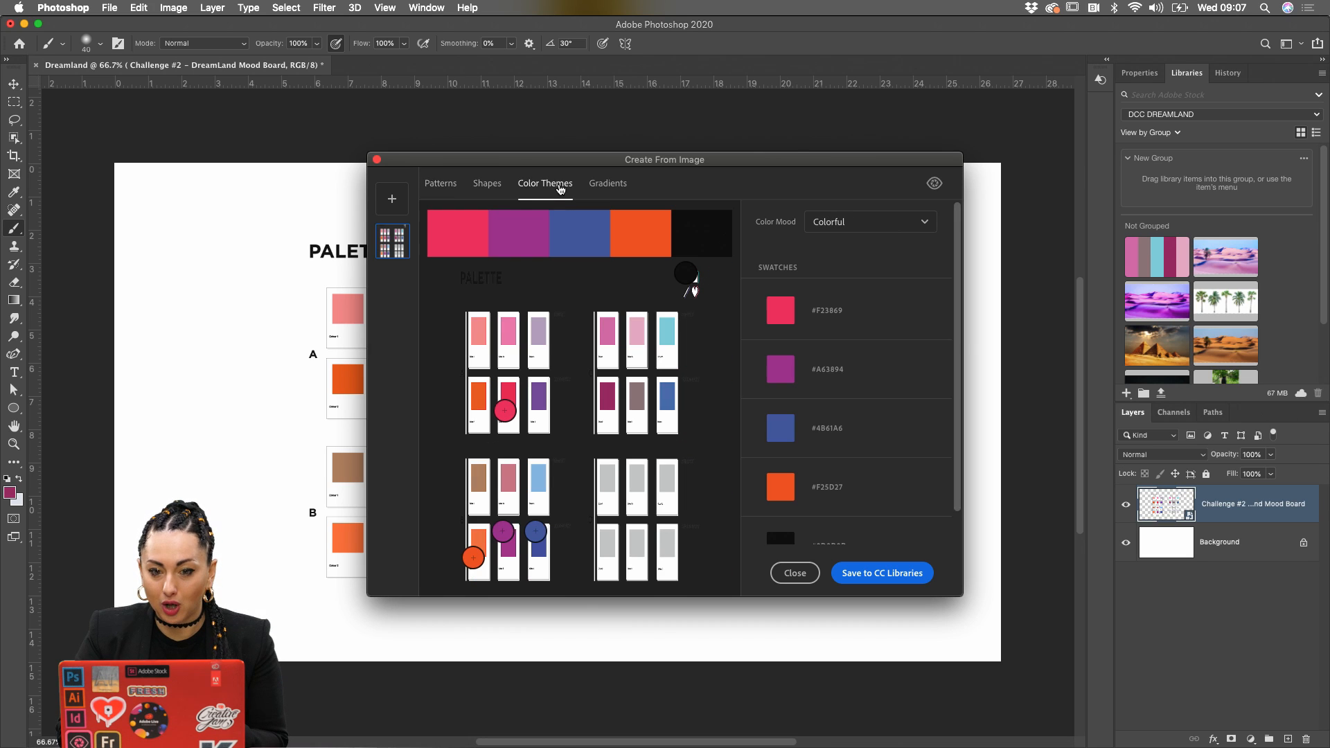
# Sample palette C's colours #E7B2C8, #A32F6C, #88D1DE, #977E82 and #D774AE for the theme and save it to the library
pyautogui.moveTo(675, 274); pyautogui.dragTo(607, 332)
pyautogui.moveTo(505, 411); pyautogui.dragTo(639, 326)
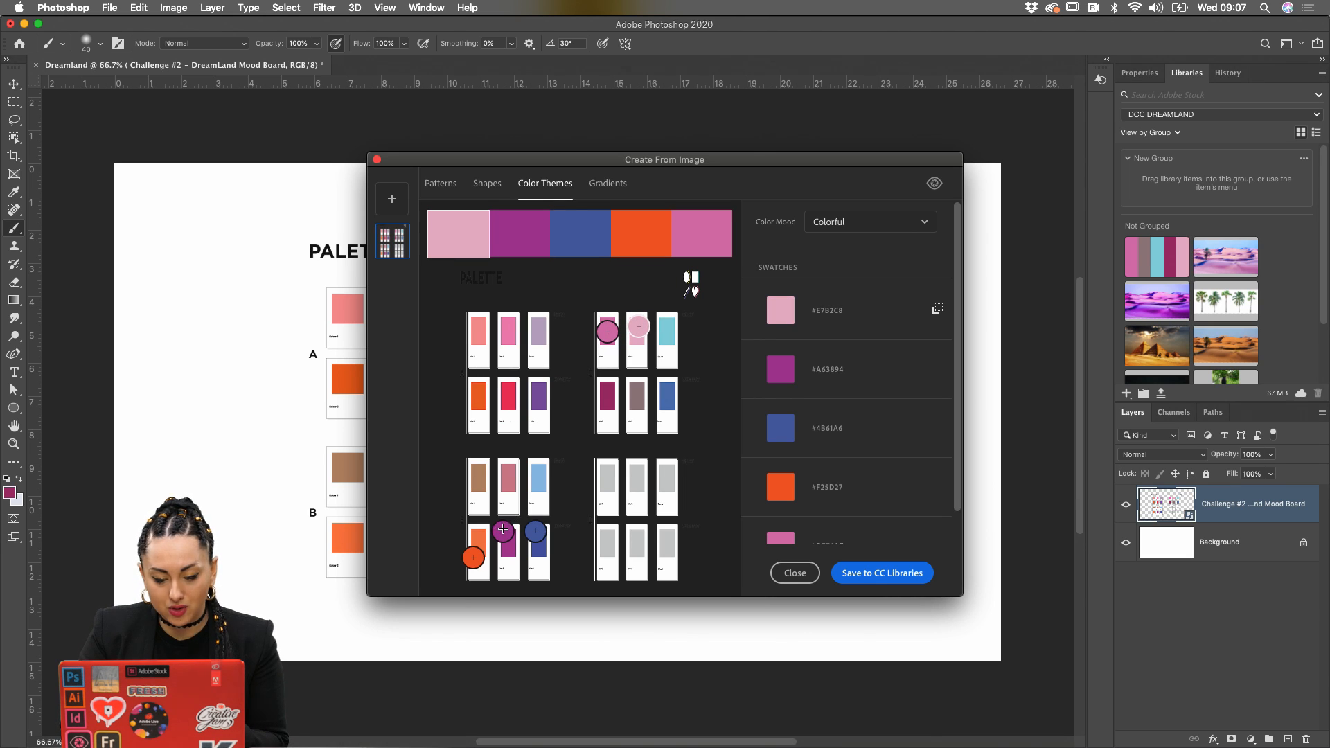
pyautogui.moveTo(503, 530); pyautogui.dragTo(607, 398)
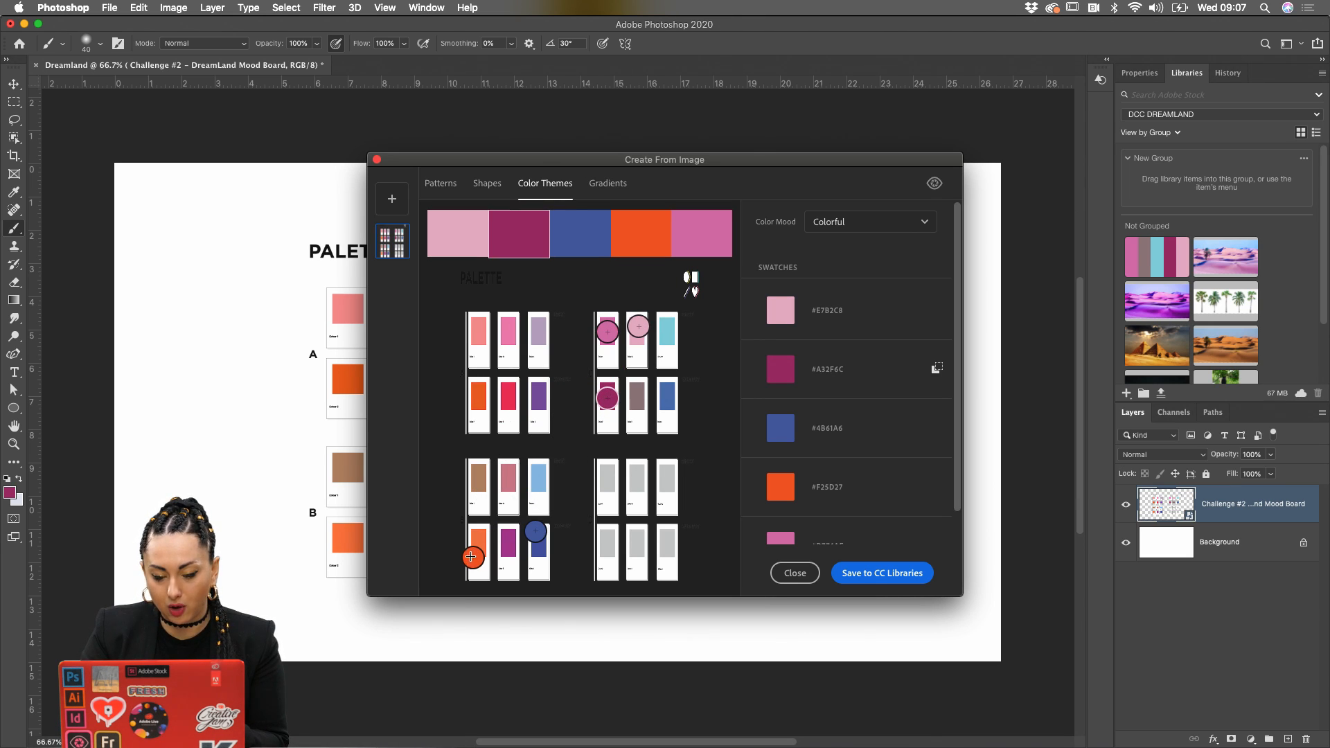
pyautogui.moveTo(471, 556); pyautogui.dragTo(633, 394)
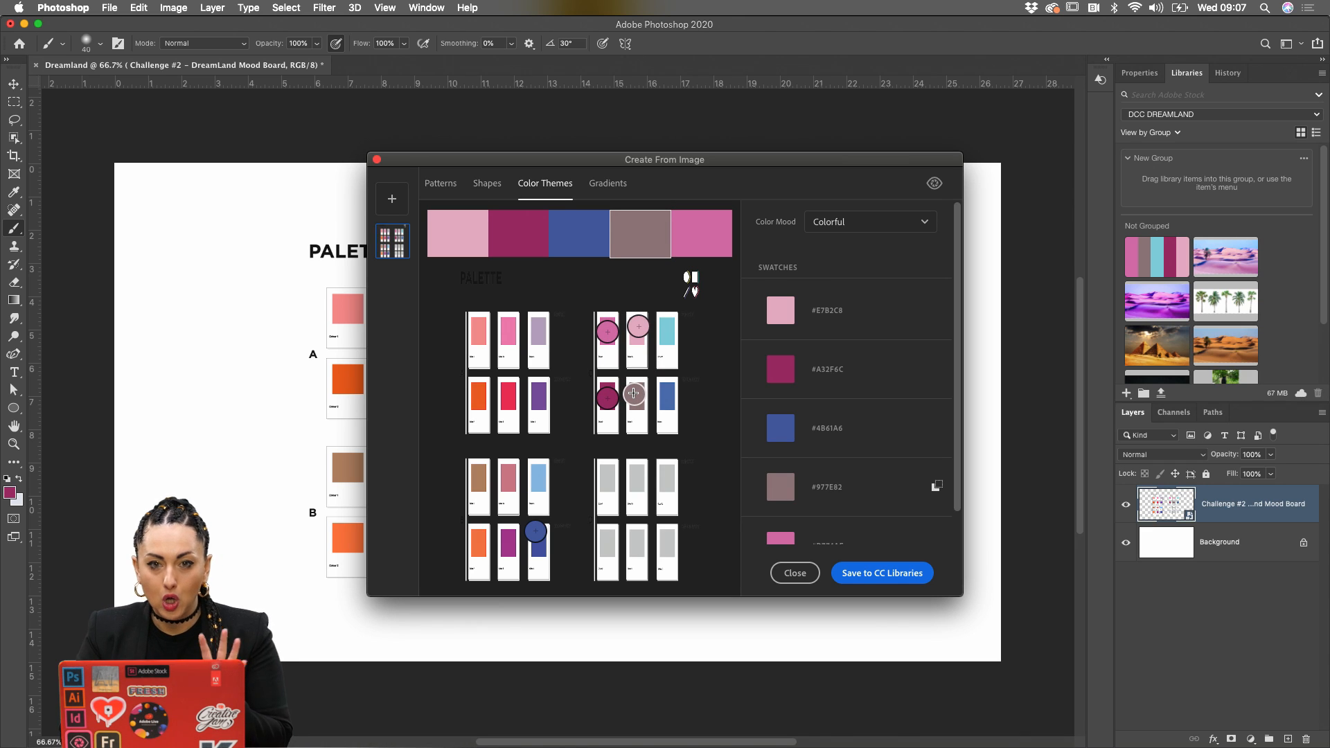
pyautogui.moveTo(535, 531); pyautogui.dragTo(670, 326)
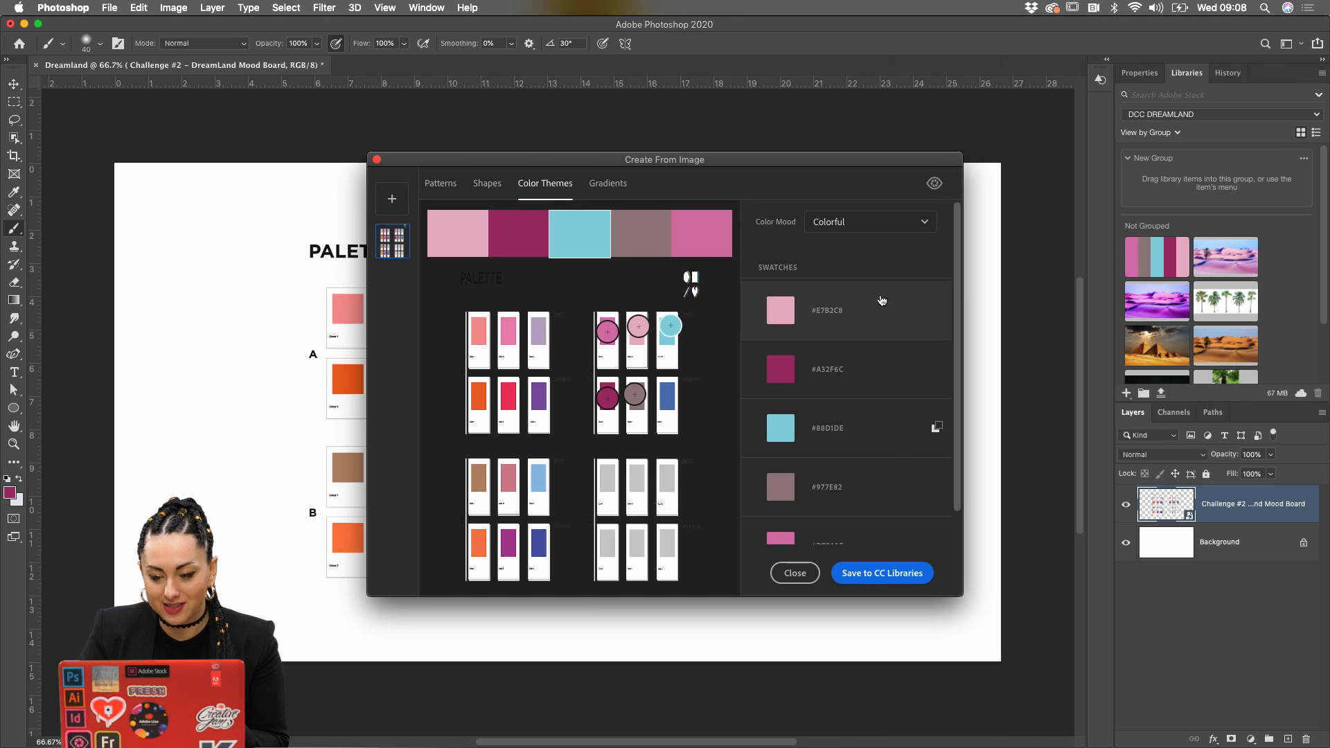
pyautogui.scroll(-2, 879, 452)
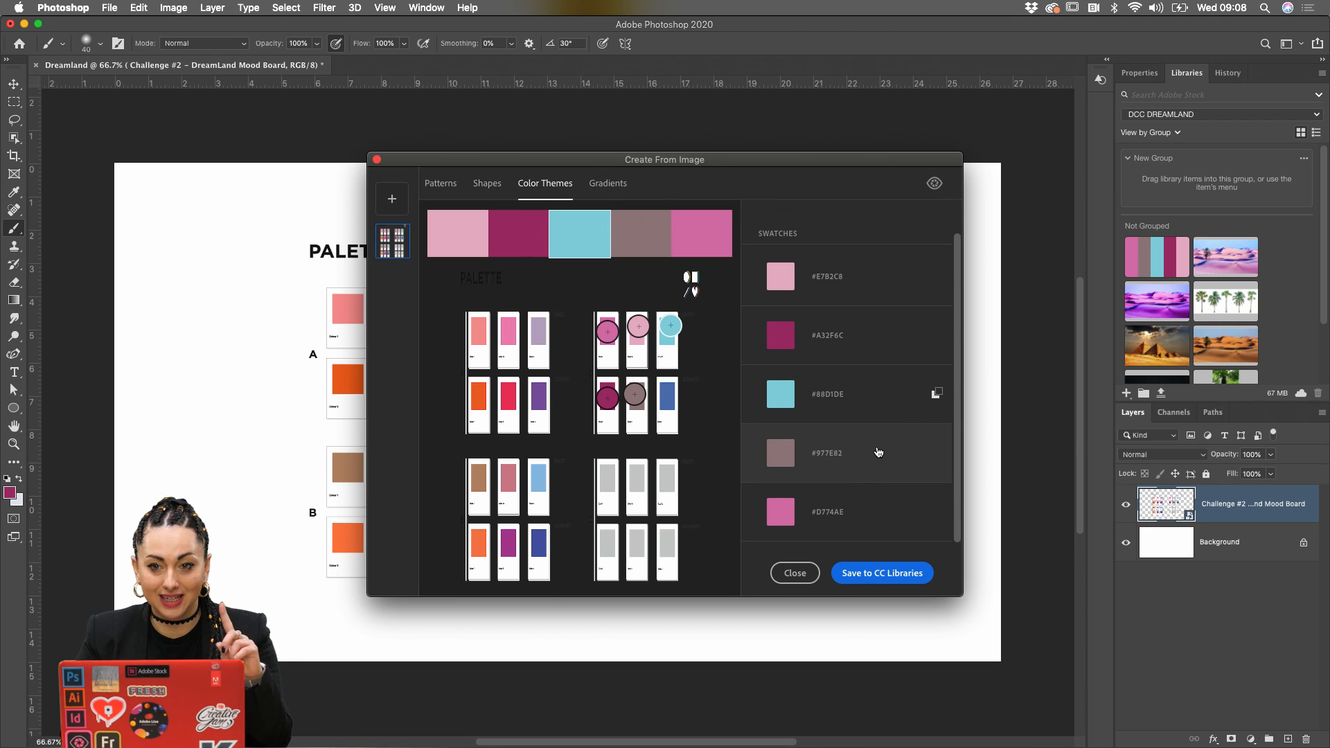
pyautogui.click(885, 584)
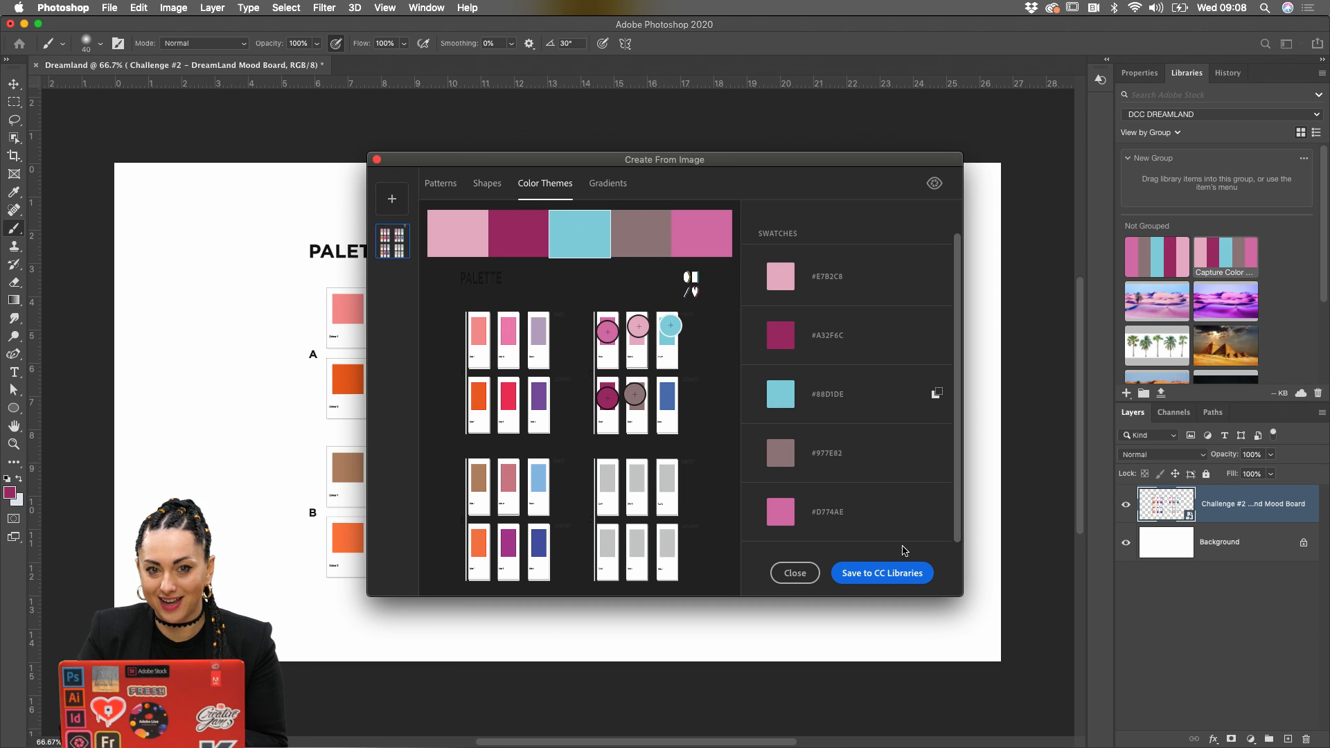
# Replace the theme's first, second and fifth colours with palette A's #F083B3, #ED6524 and #BCA6C3, and save it as another library theme
pyautogui.moveTo(607, 331); pyautogui.dragTo(538, 340)
pyautogui.moveTo(636, 322); pyautogui.dragTo(510, 334)
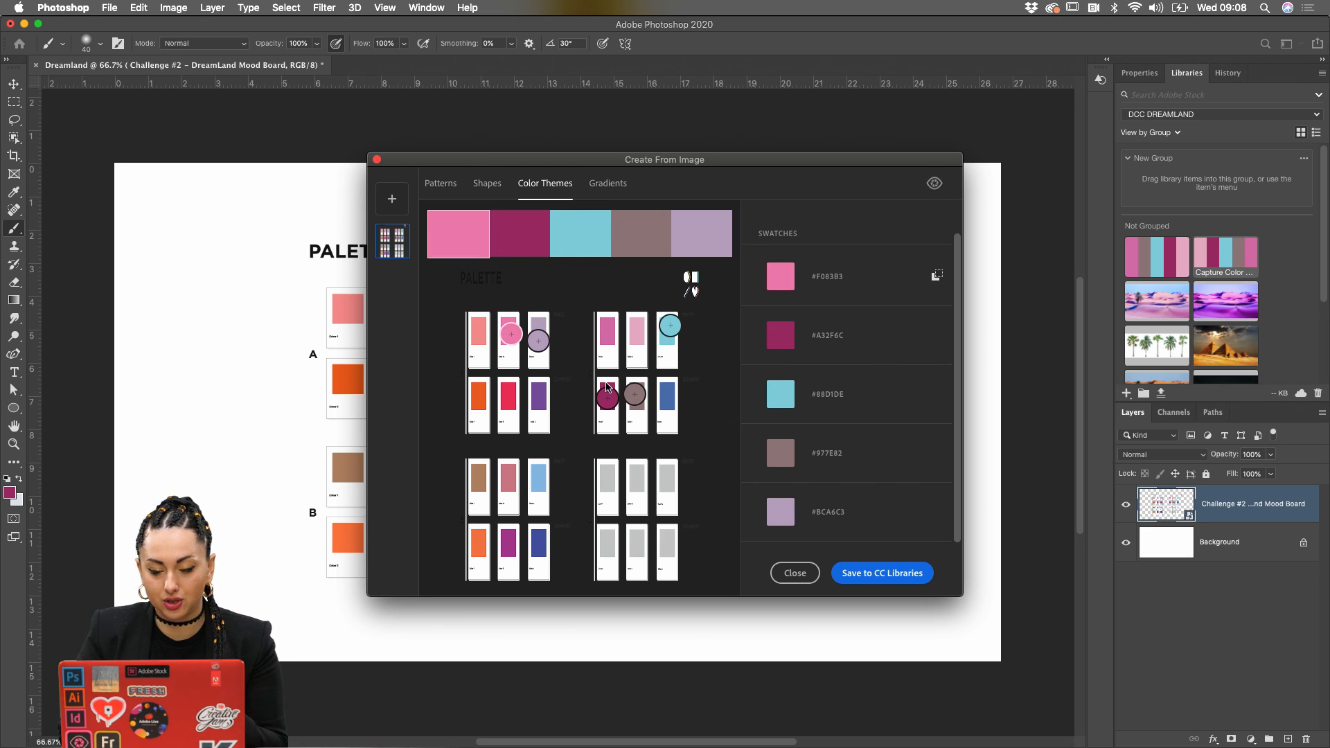
pyautogui.moveTo(607, 398); pyautogui.dragTo(479, 401)
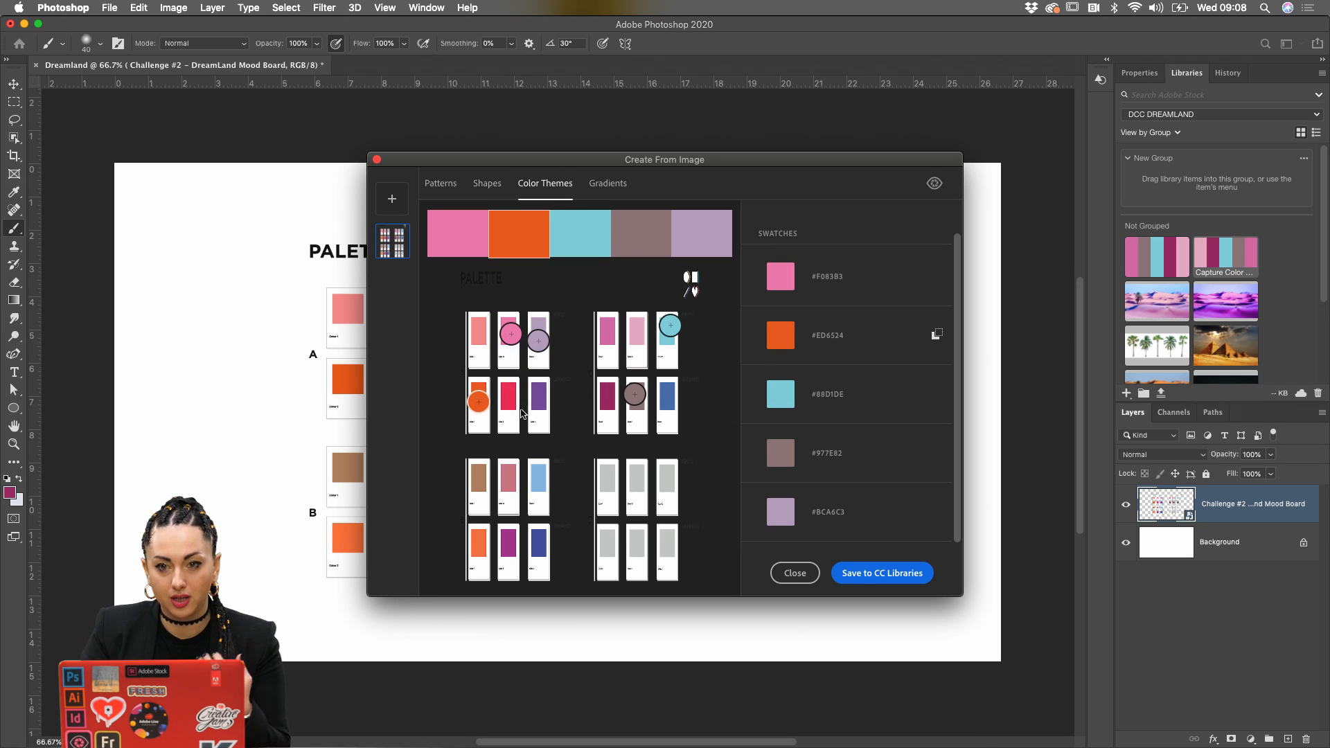
pyautogui.click(862, 579)
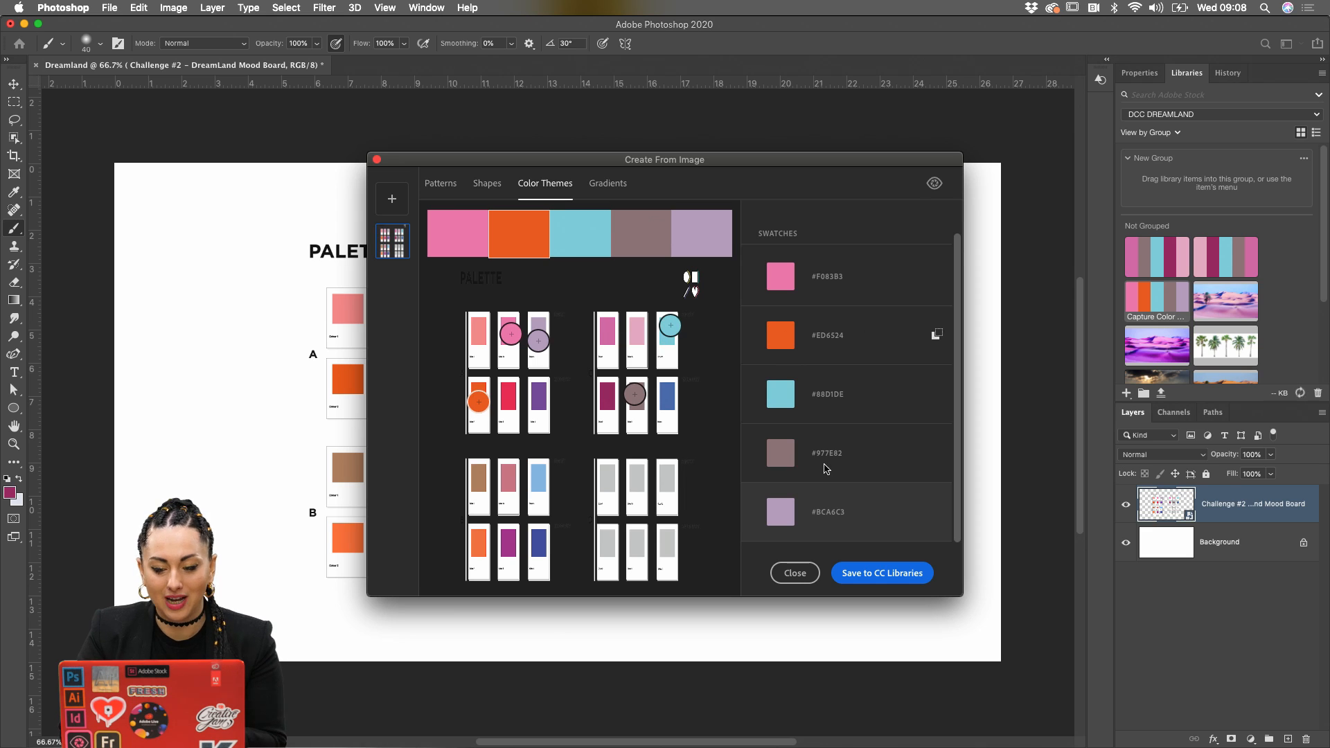
# Close the Create From Image dialog and delete the Challenge #2 mood board layer from the Dreamland document
pyautogui.click(795, 574)
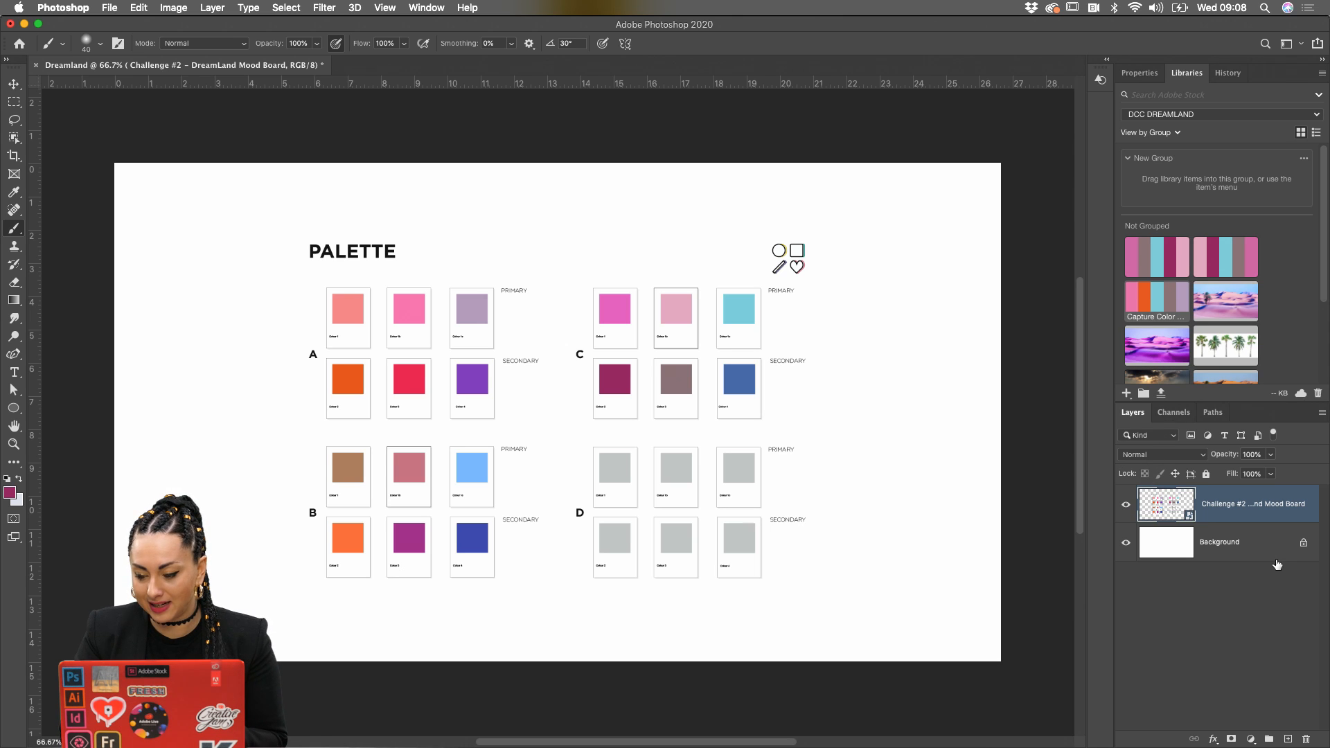
pyautogui.click(1306, 740)
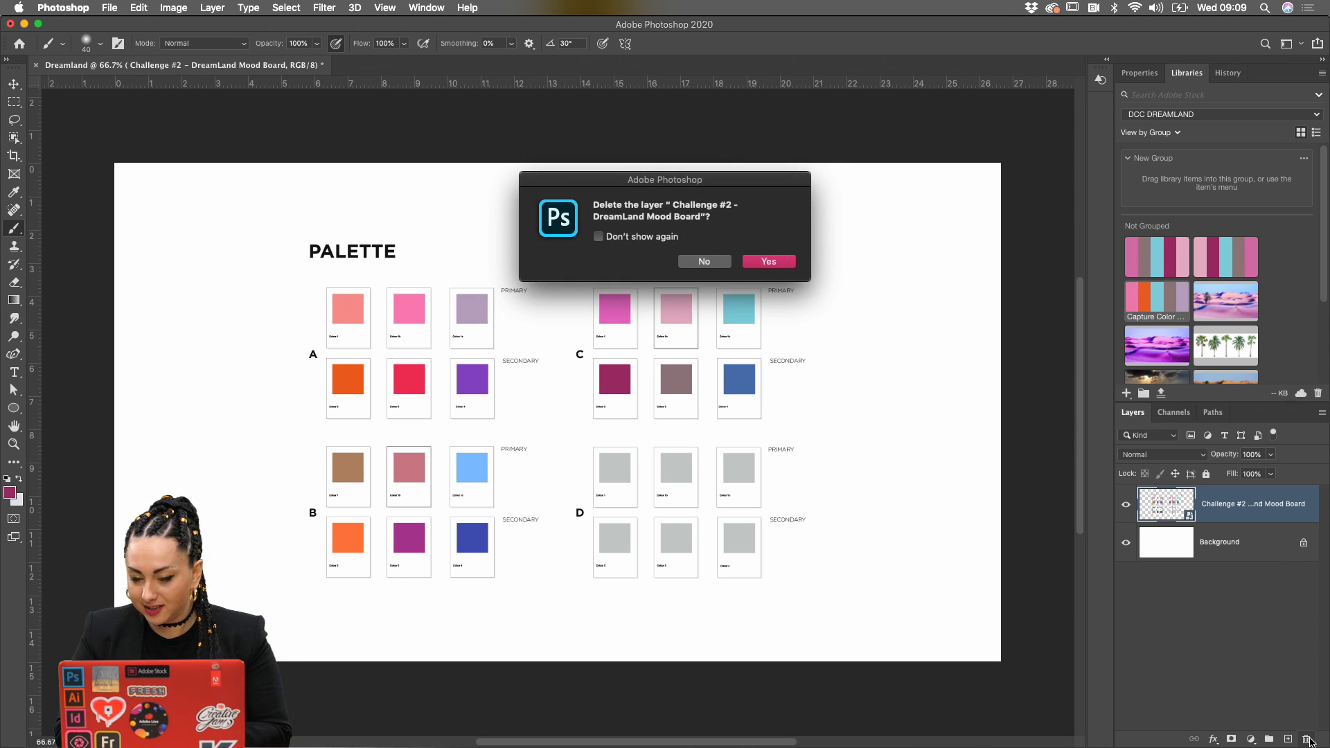
pyautogui.click(767, 264)
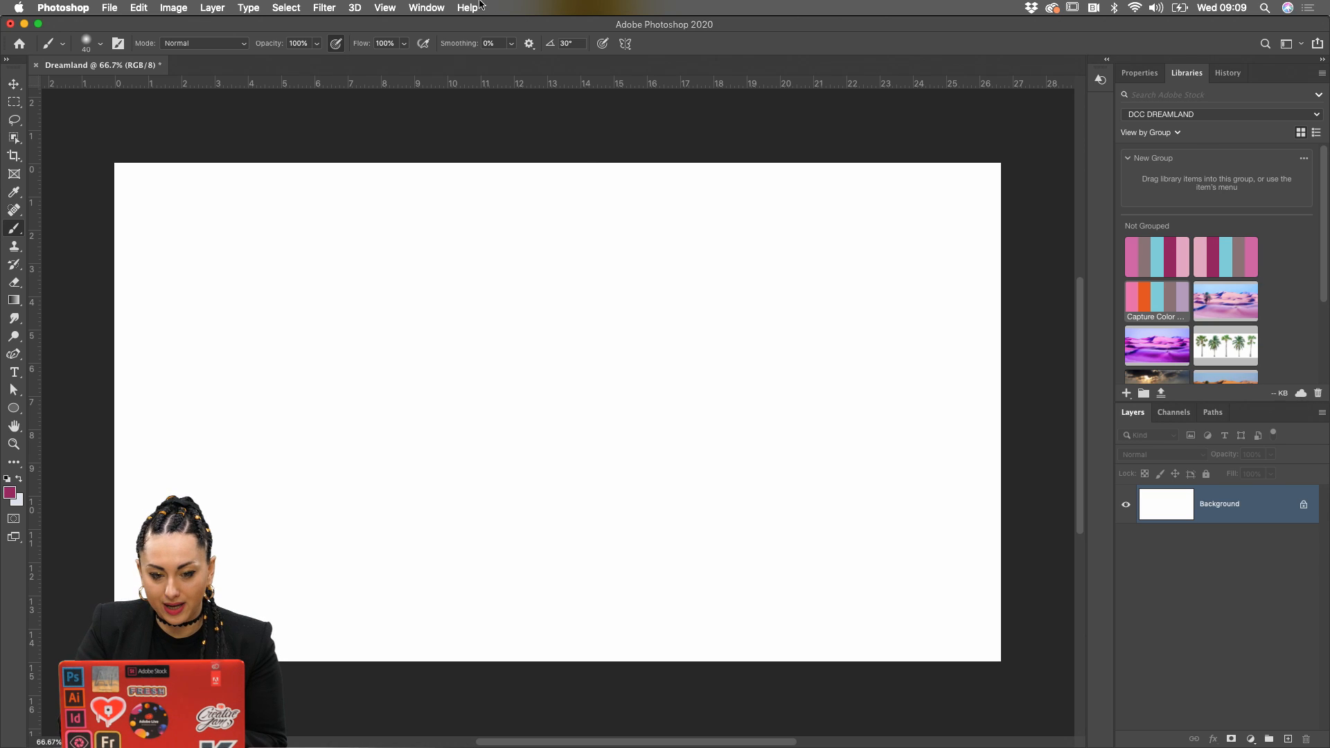
# Show the Swatches panel and sample colours from the saved library themes, ending with dark magenta as the foreground colour
pyautogui.click(426, 7)
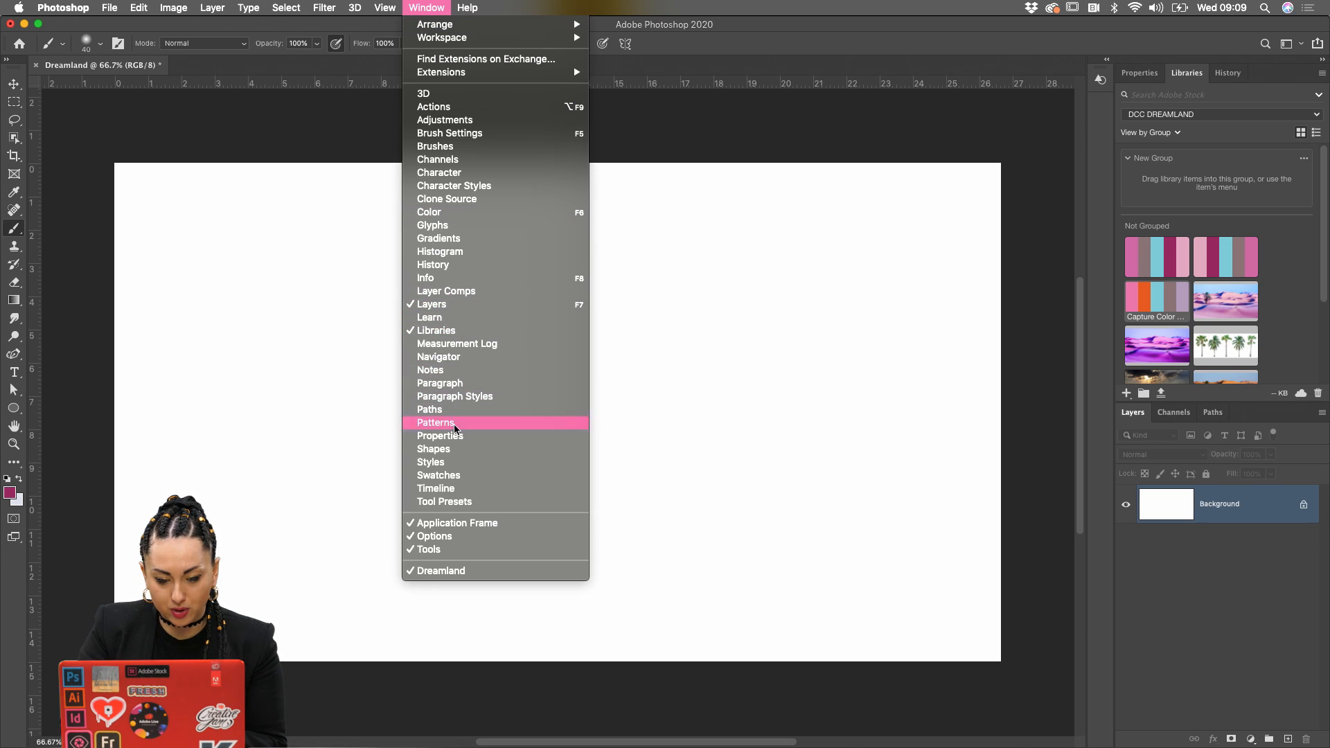
pyautogui.click(445, 475)
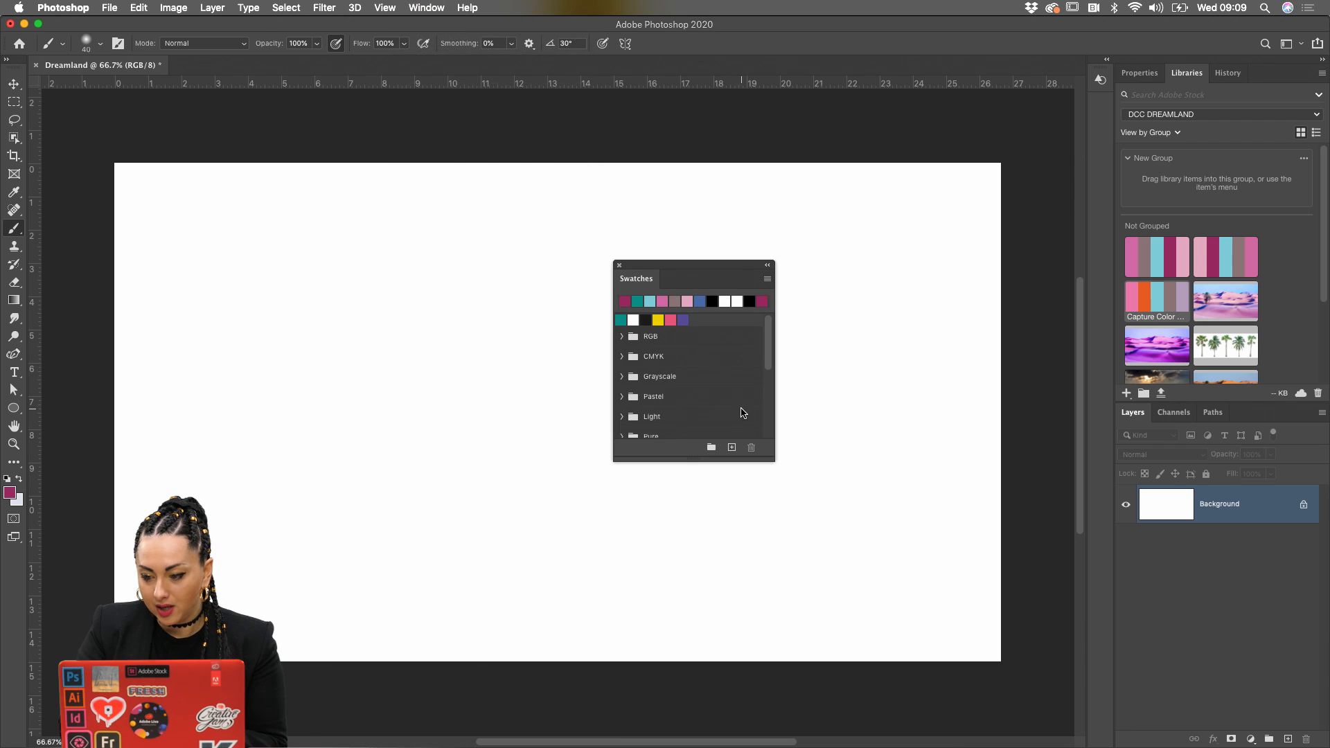
pyautogui.click(1143, 301)
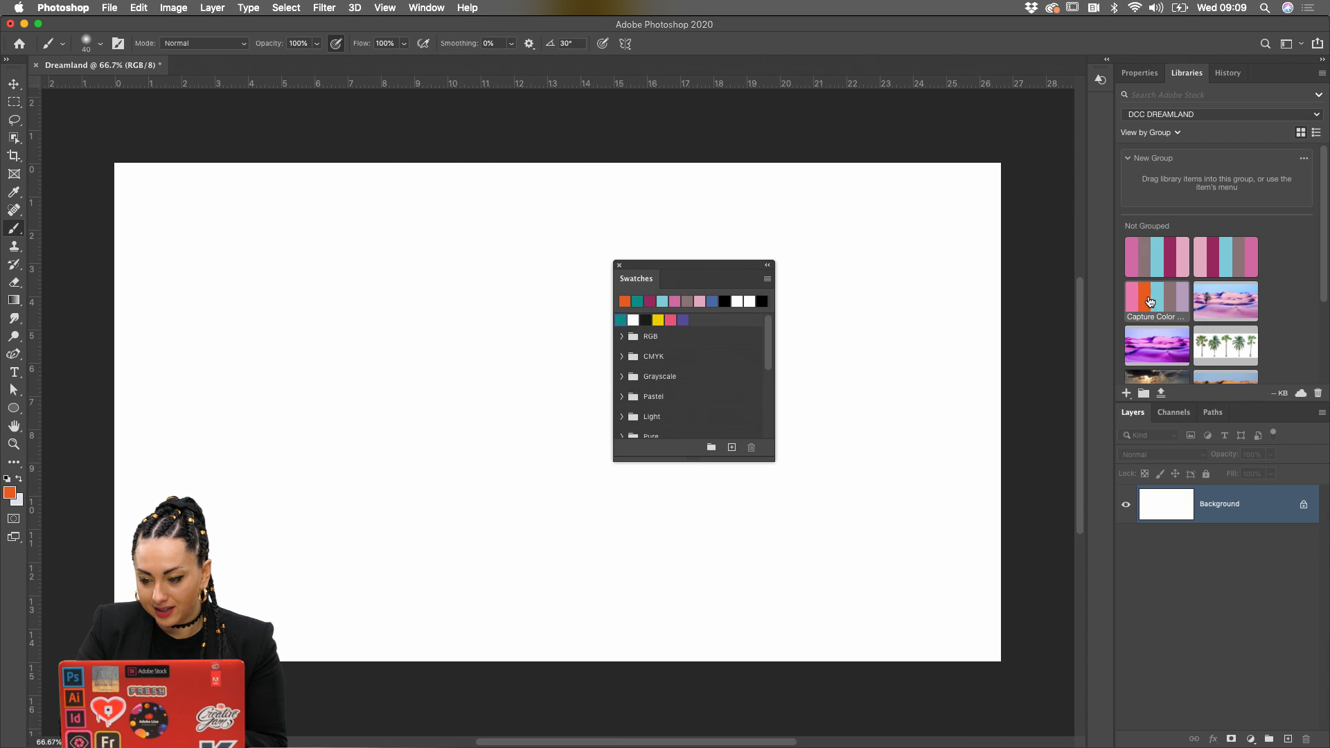
pyautogui.click(1173, 302)
pyautogui.click(1175, 303)
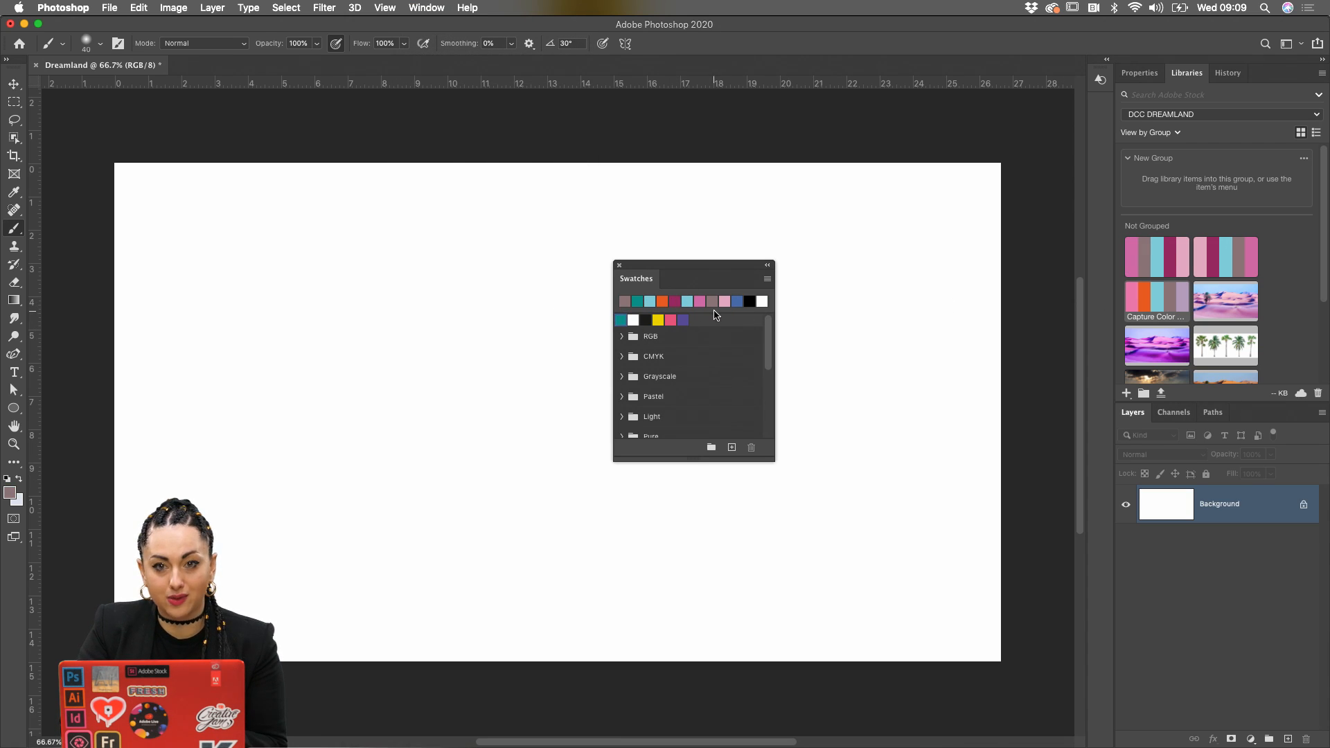
pyautogui.click(1201, 255)
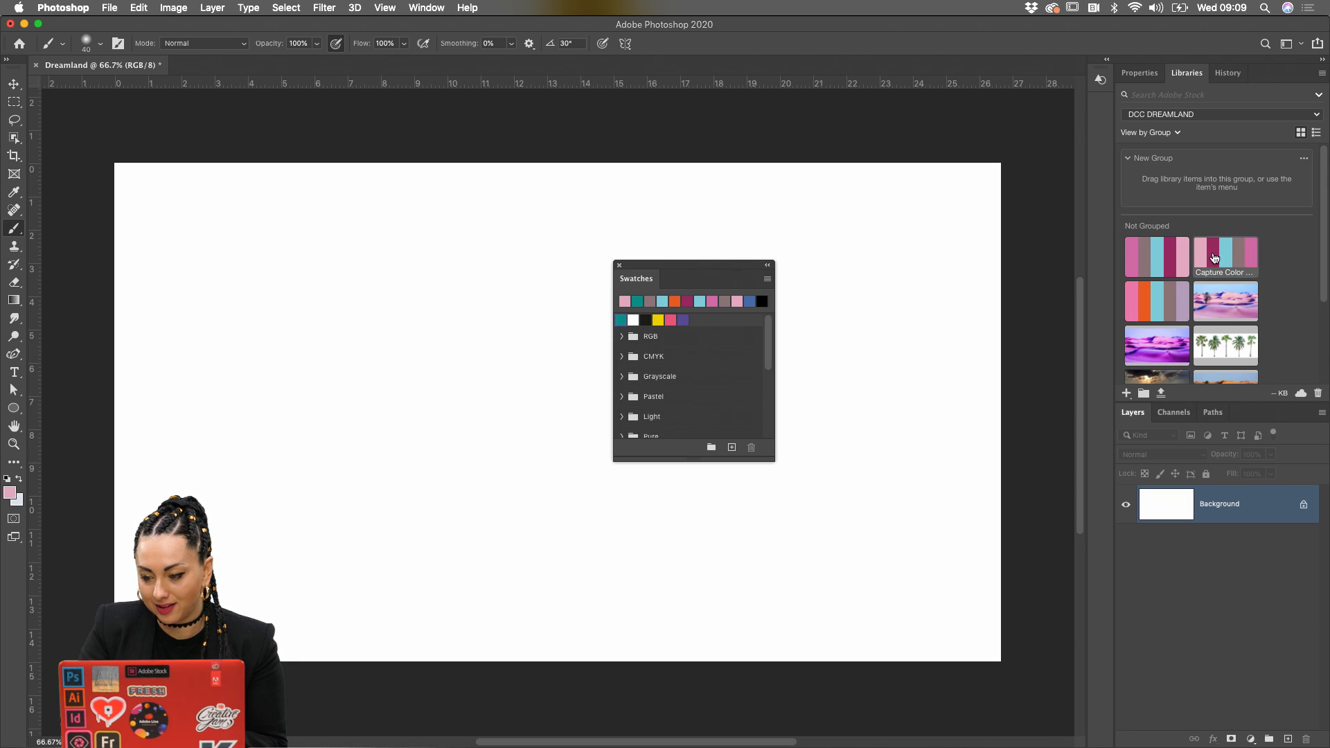
pyautogui.click(1213, 256)
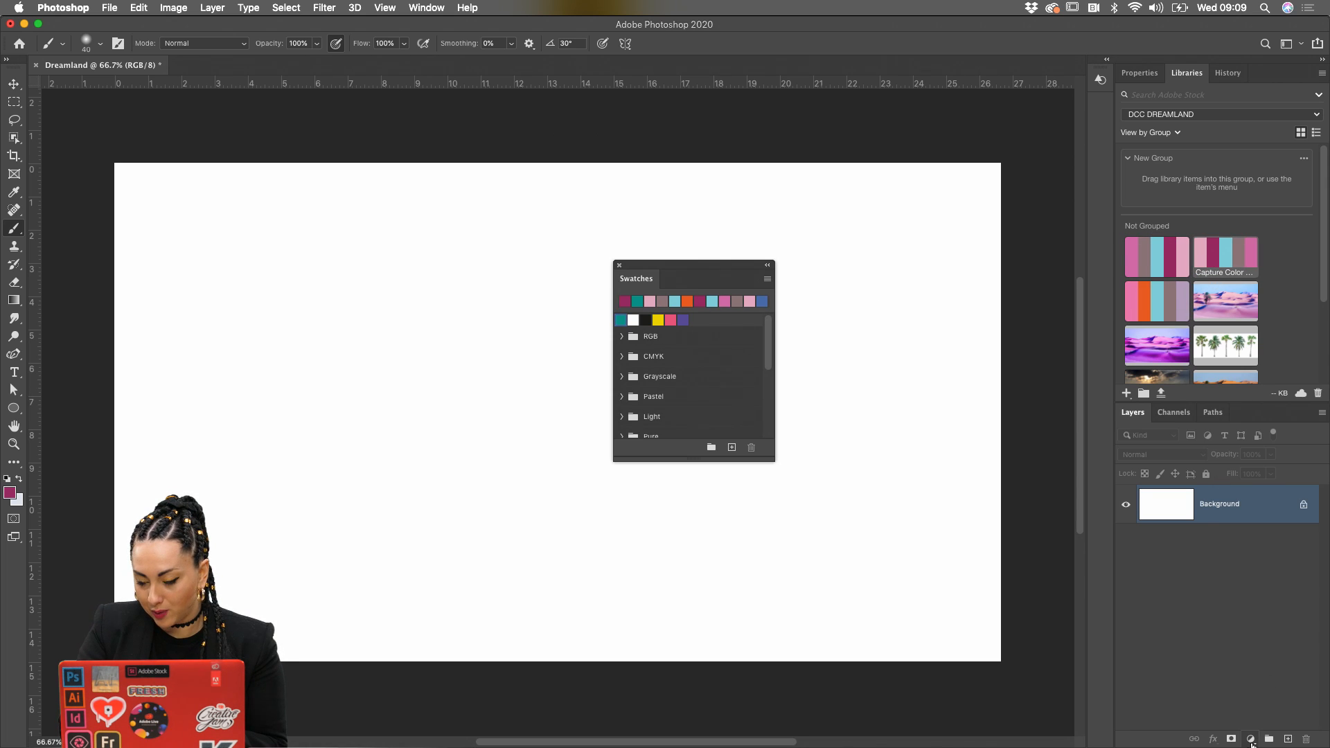
# Add a linear Gradient fill layer above the Background using the magenta foreground colour
pyautogui.click(1251, 740)
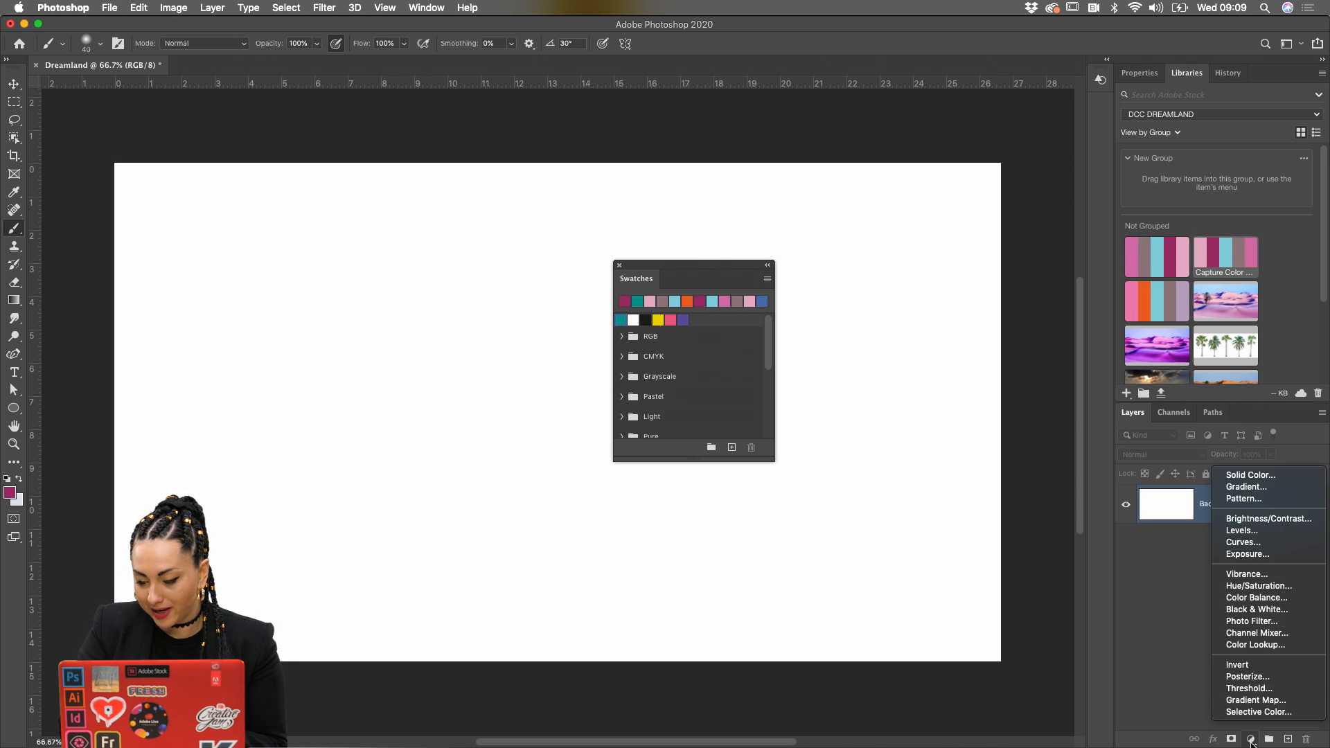
pyautogui.click(1253, 488)
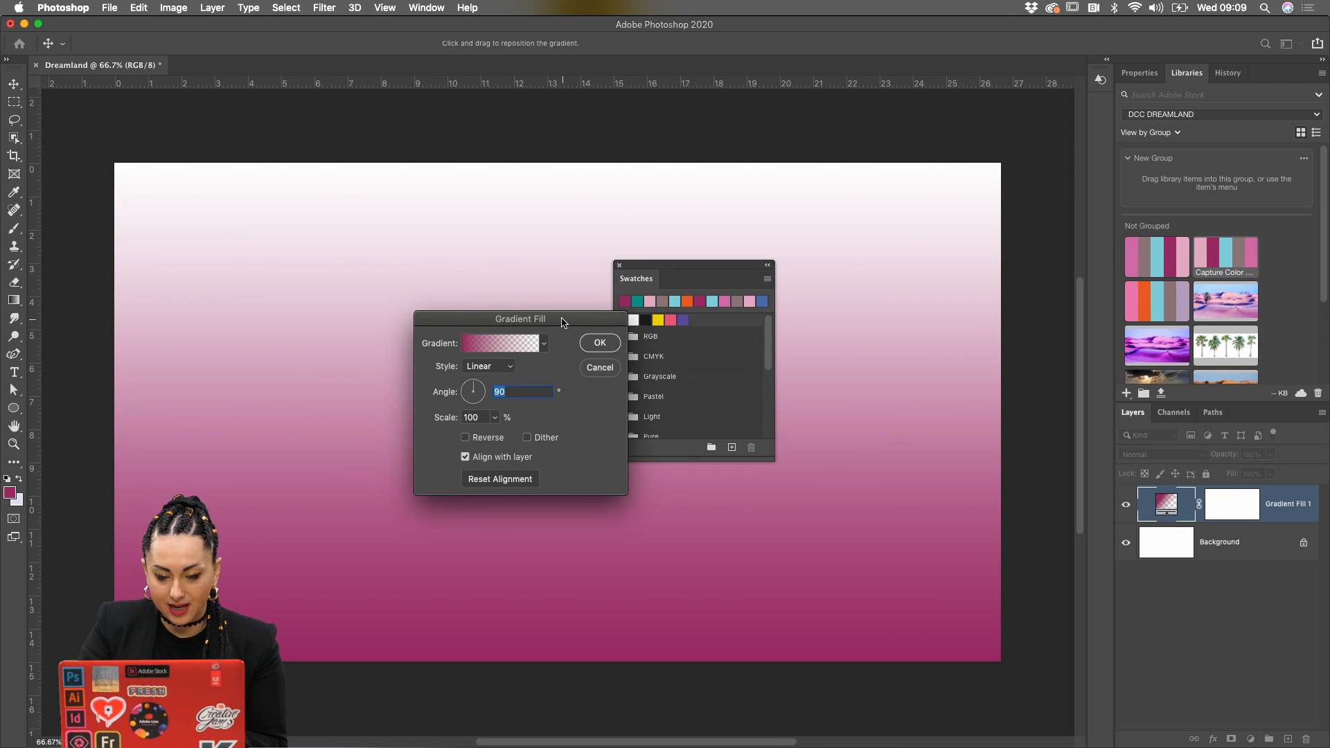
pyautogui.moveTo(562, 322); pyautogui.dragTo(437, 294)
# Set the opacity of the gradient's transparent end stop to 100% and apply the gradient
pyautogui.click(373, 320)
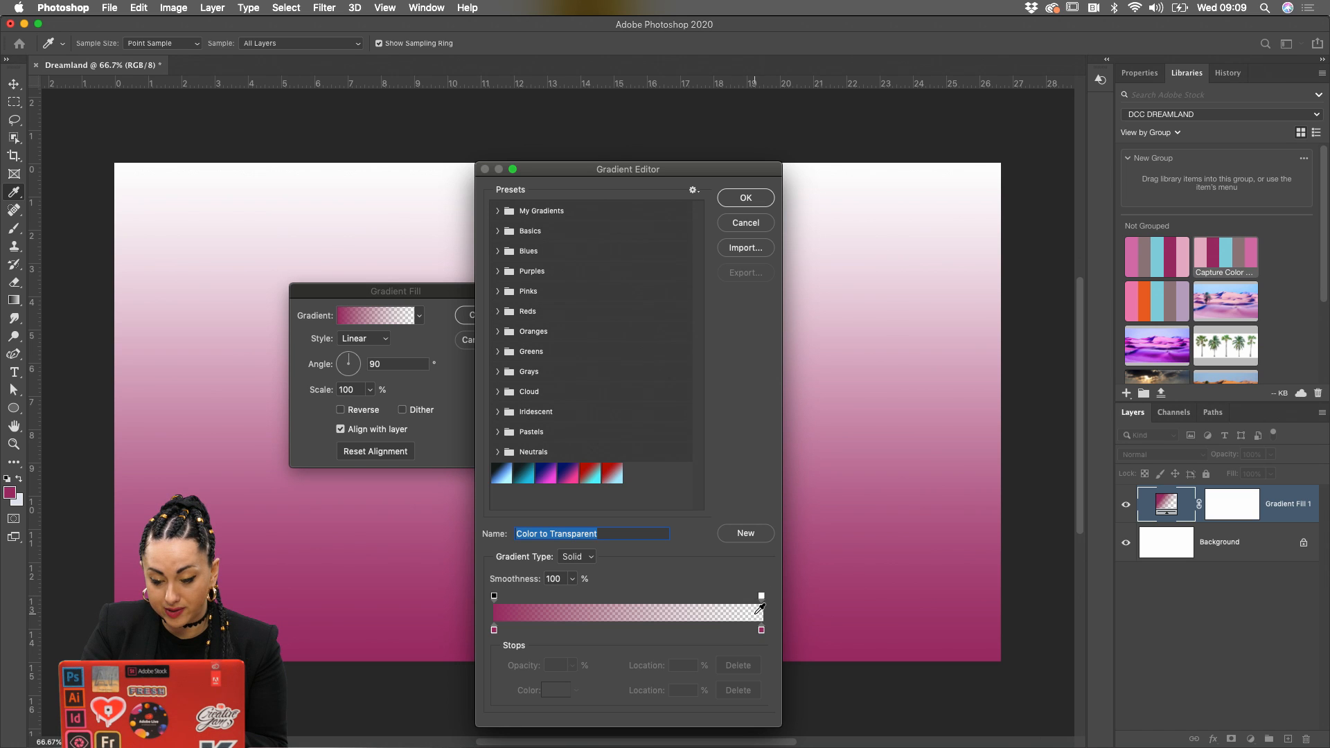
pyautogui.press('alt')
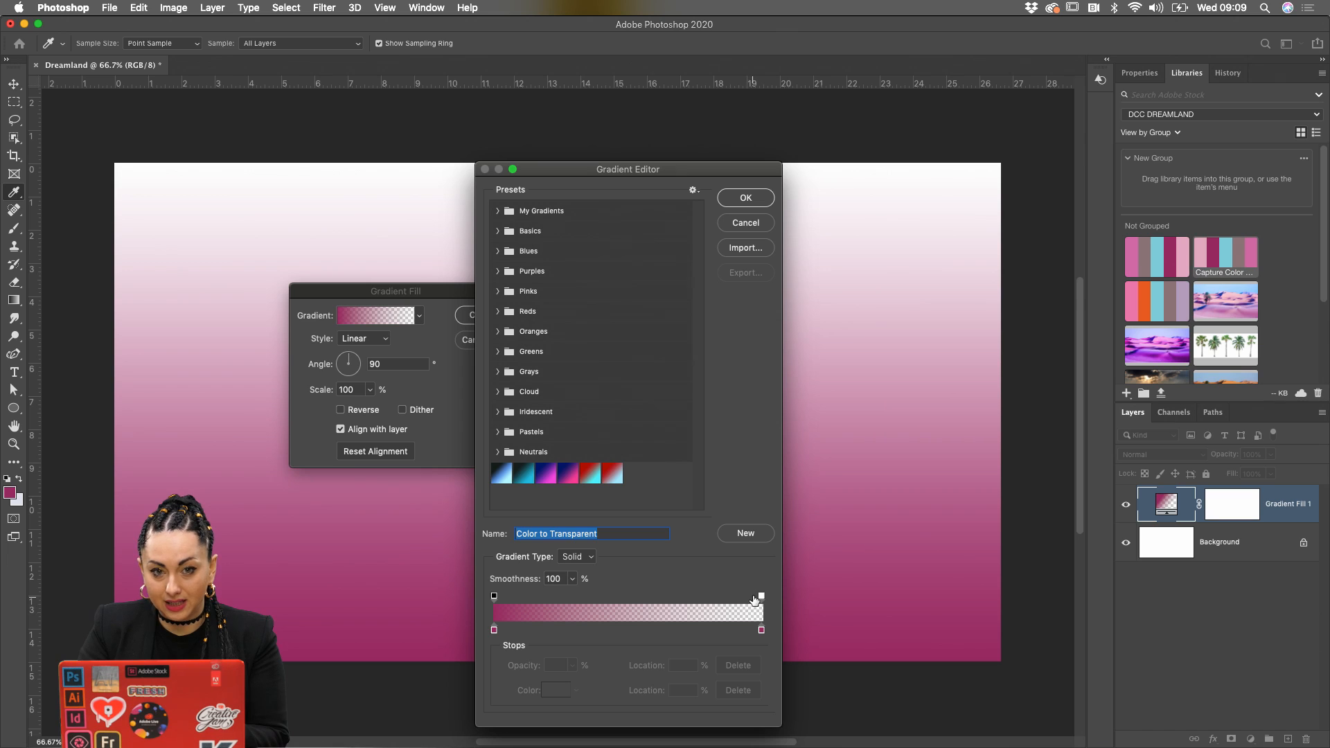
pyautogui.click(762, 597)
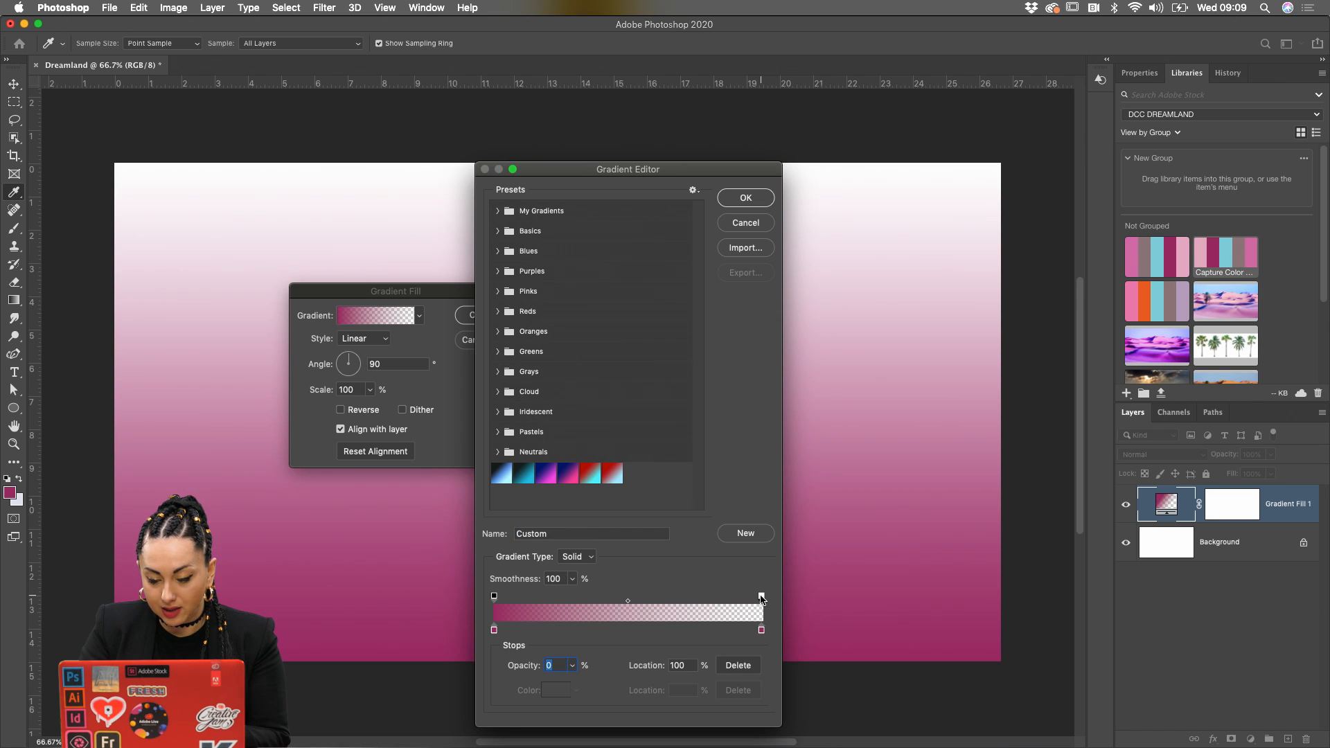
pyautogui.write('100')
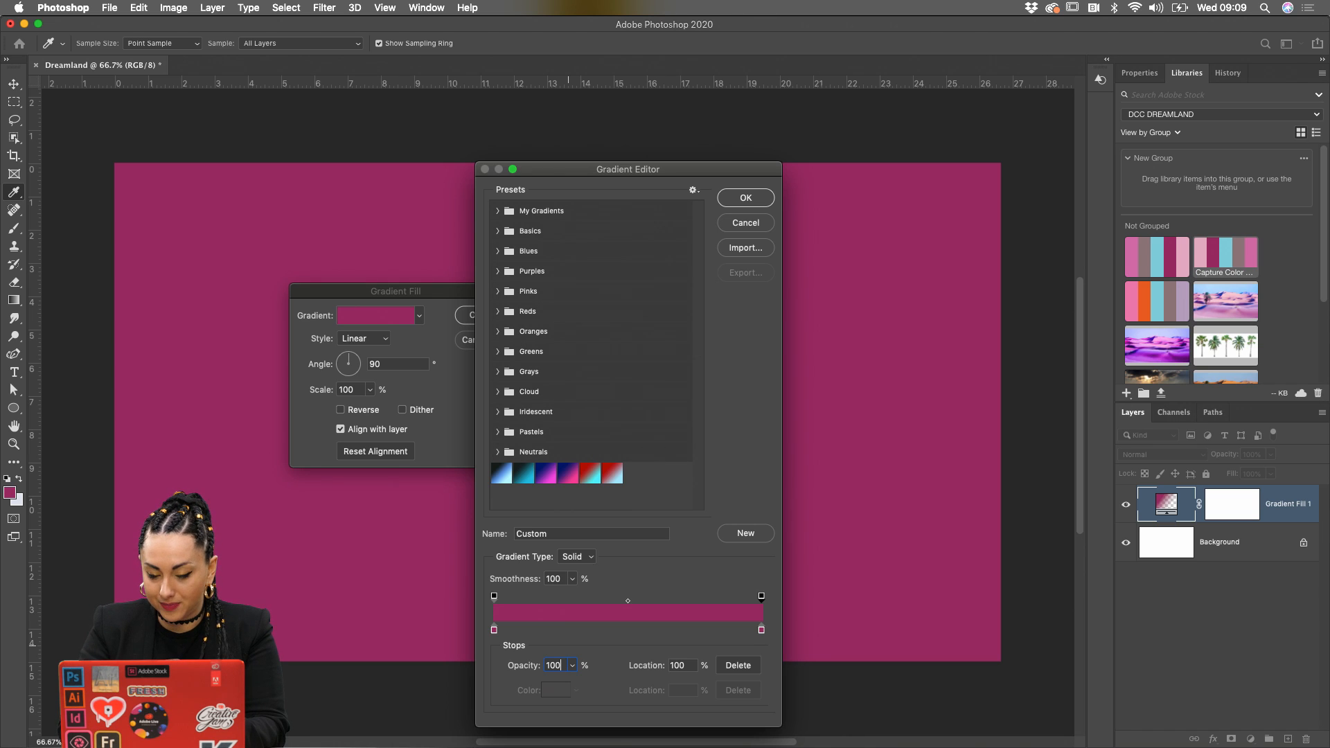
pyautogui.press('Return')
# Reopen the gradient for editing and select its end colour stop, cancelling the colour picker
pyautogui.click(392, 319)
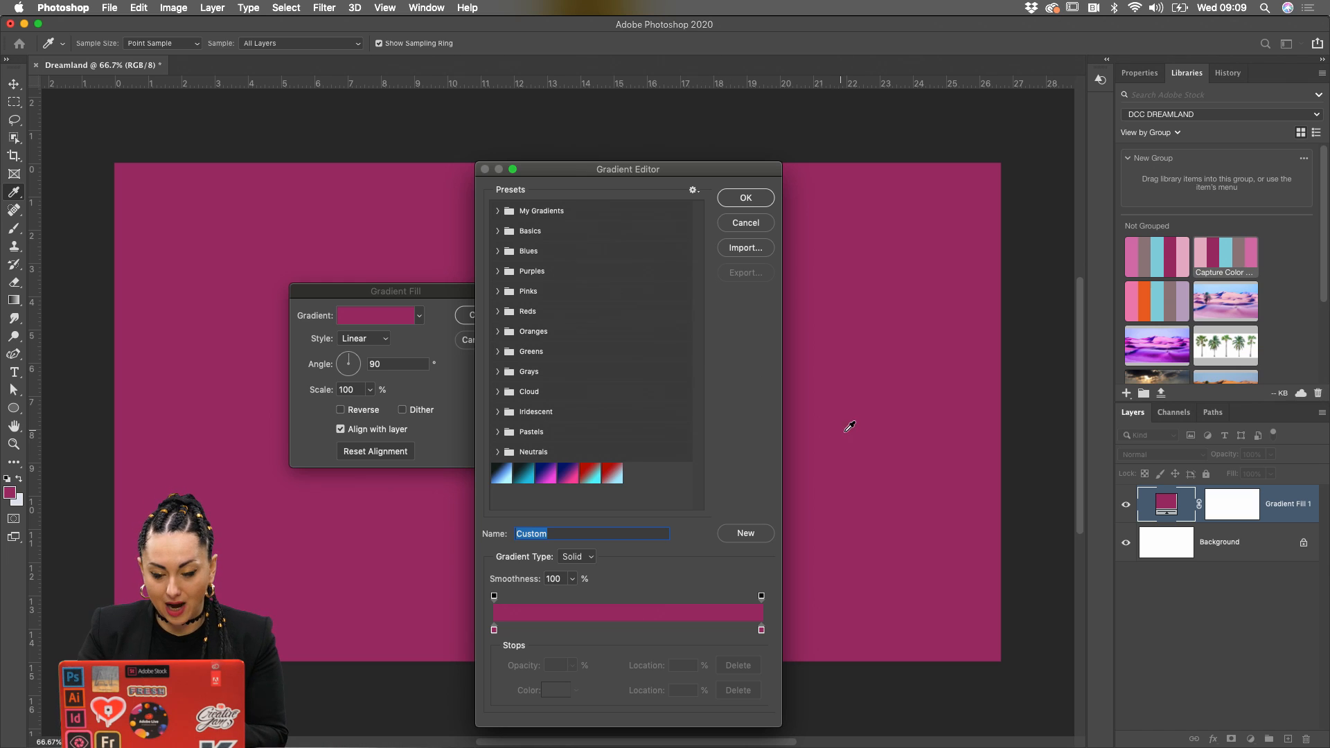
pyautogui.doubleClick(760, 630)
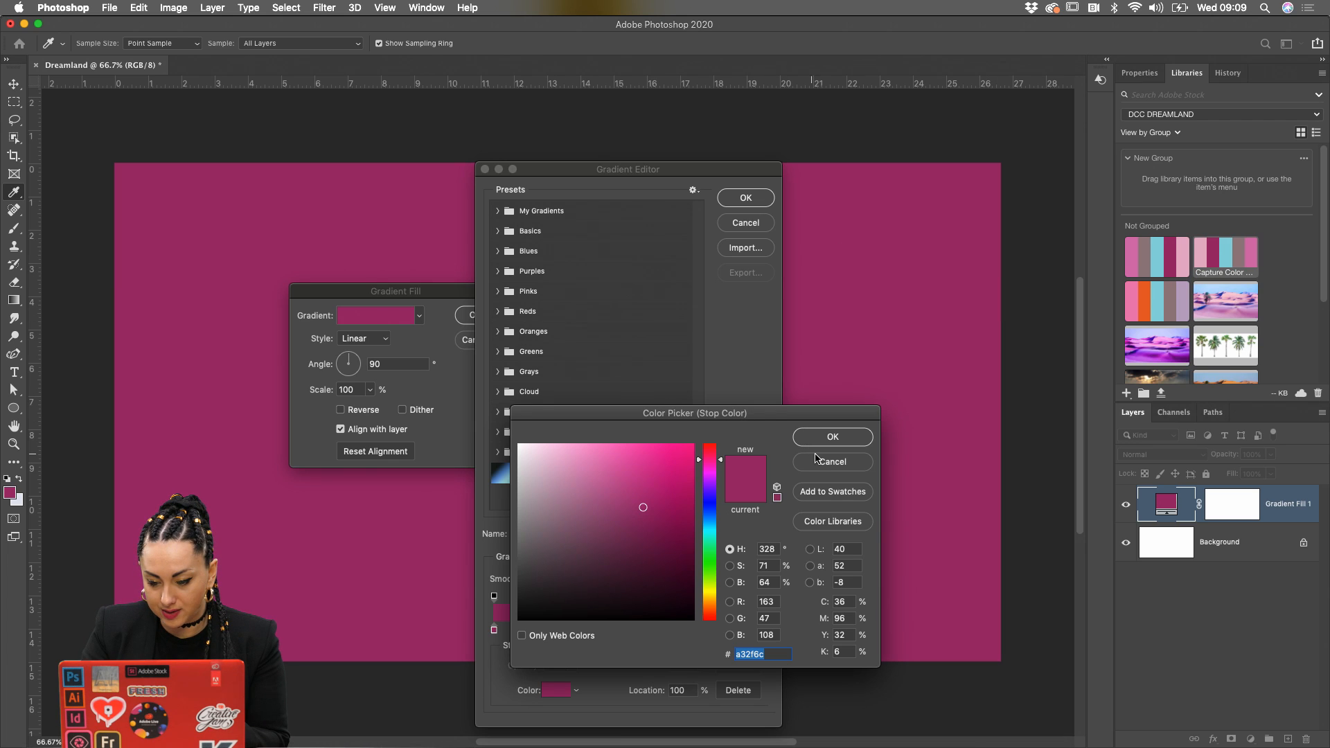
pyautogui.click(815, 465)
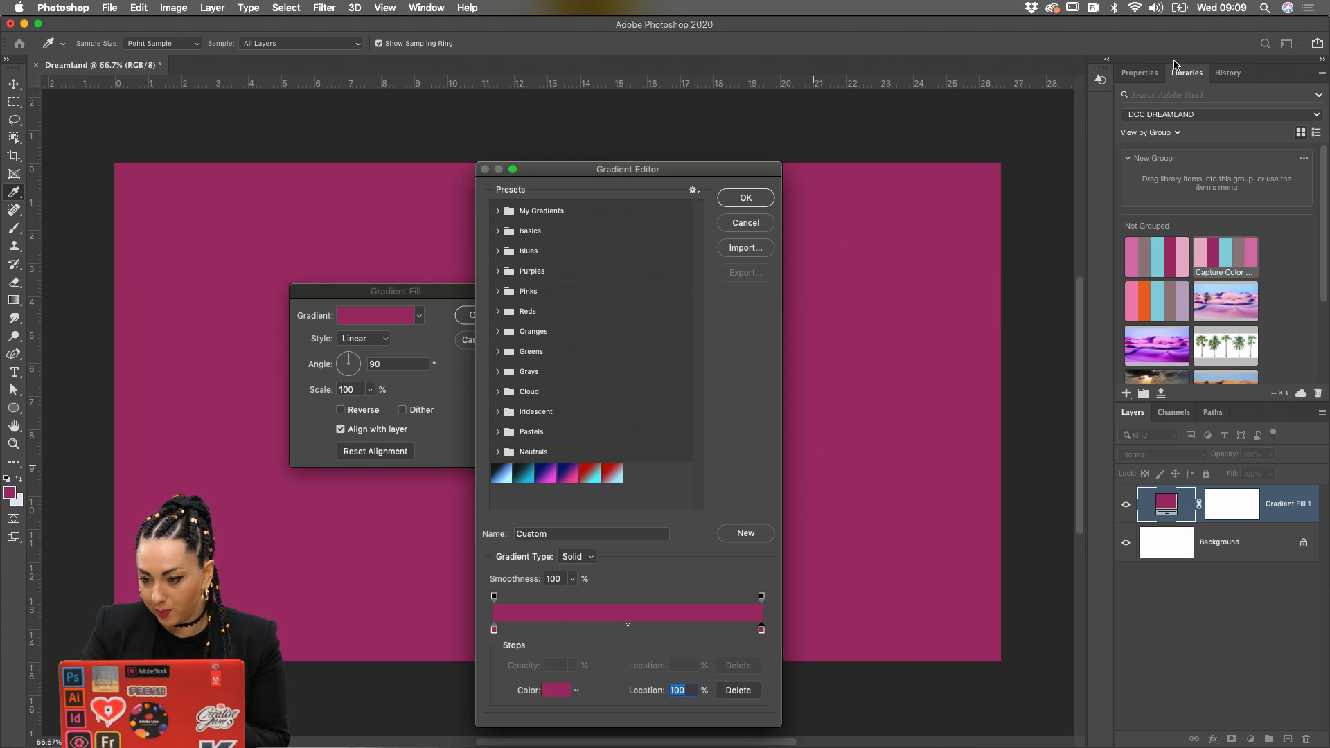
# Show the Shapes panel and hide the Swatches panel while the Gradient Editor stays open
pyautogui.click(426, 8)
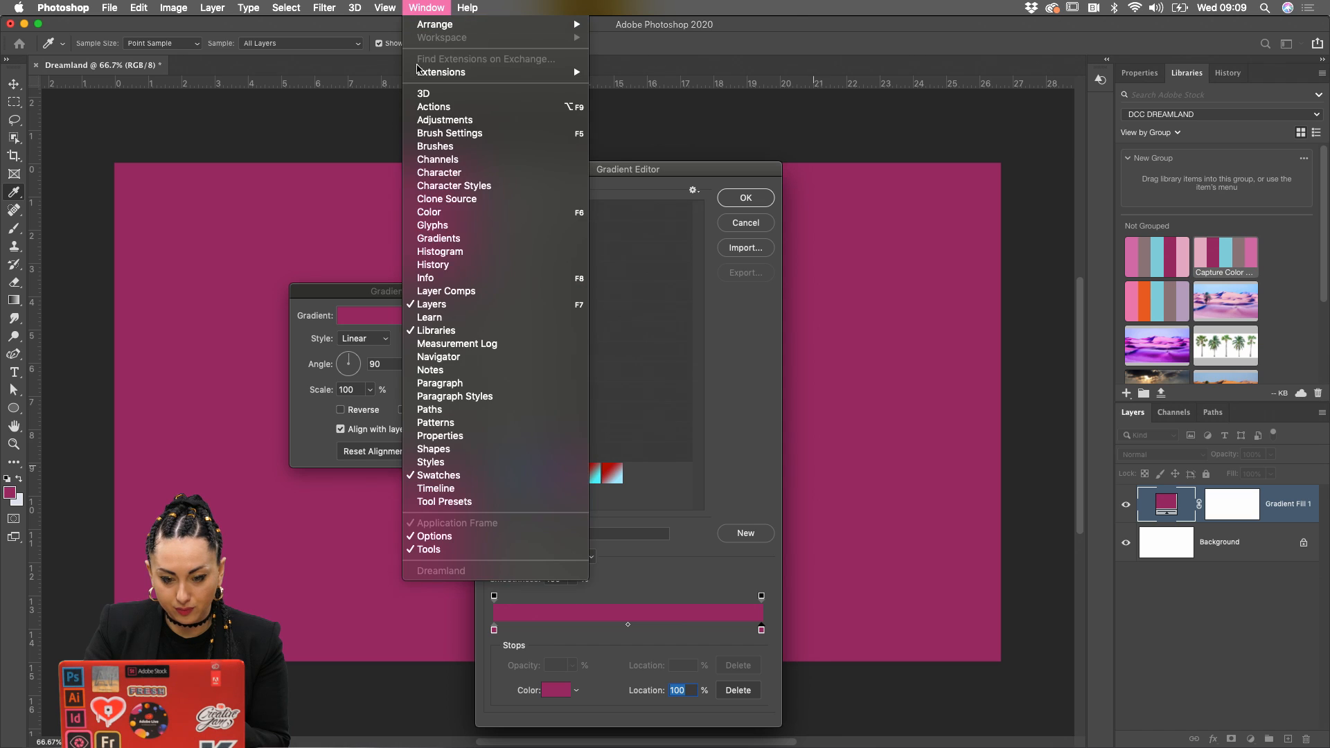
pyautogui.click(445, 449)
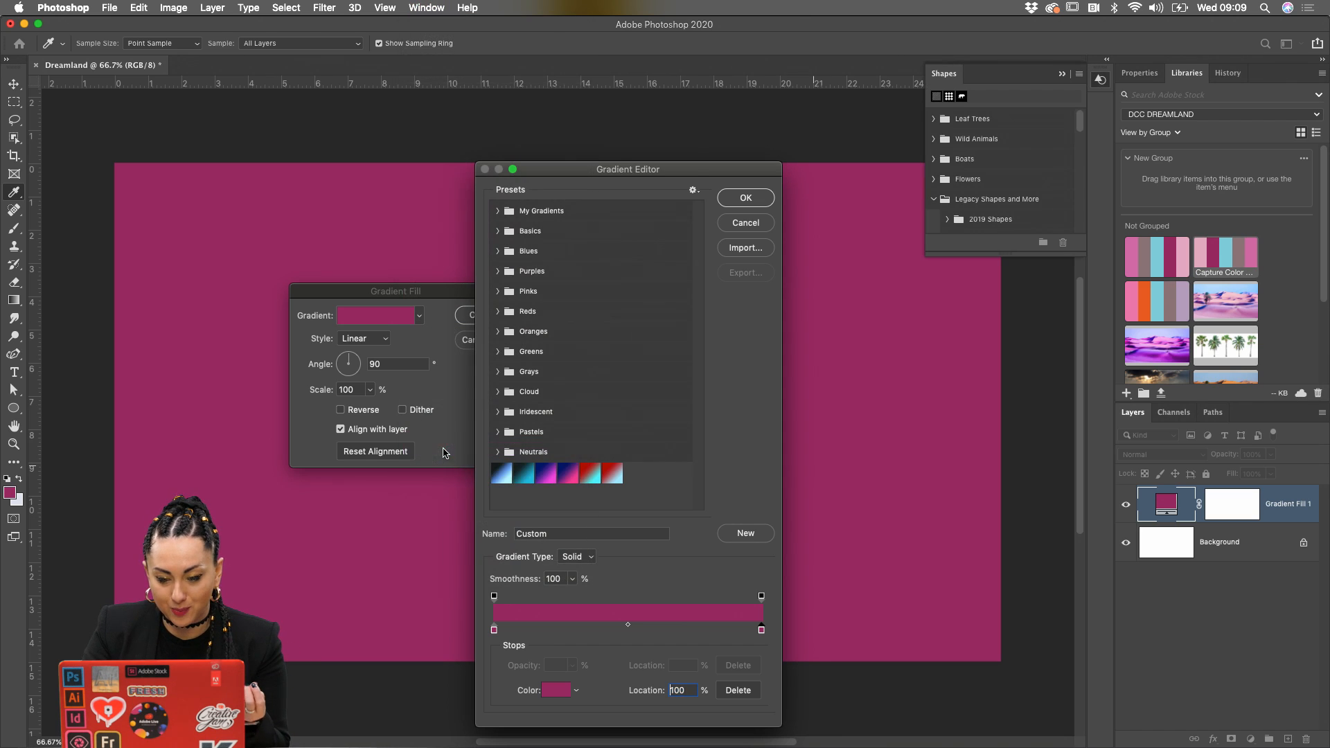
pyautogui.click(427, 8)
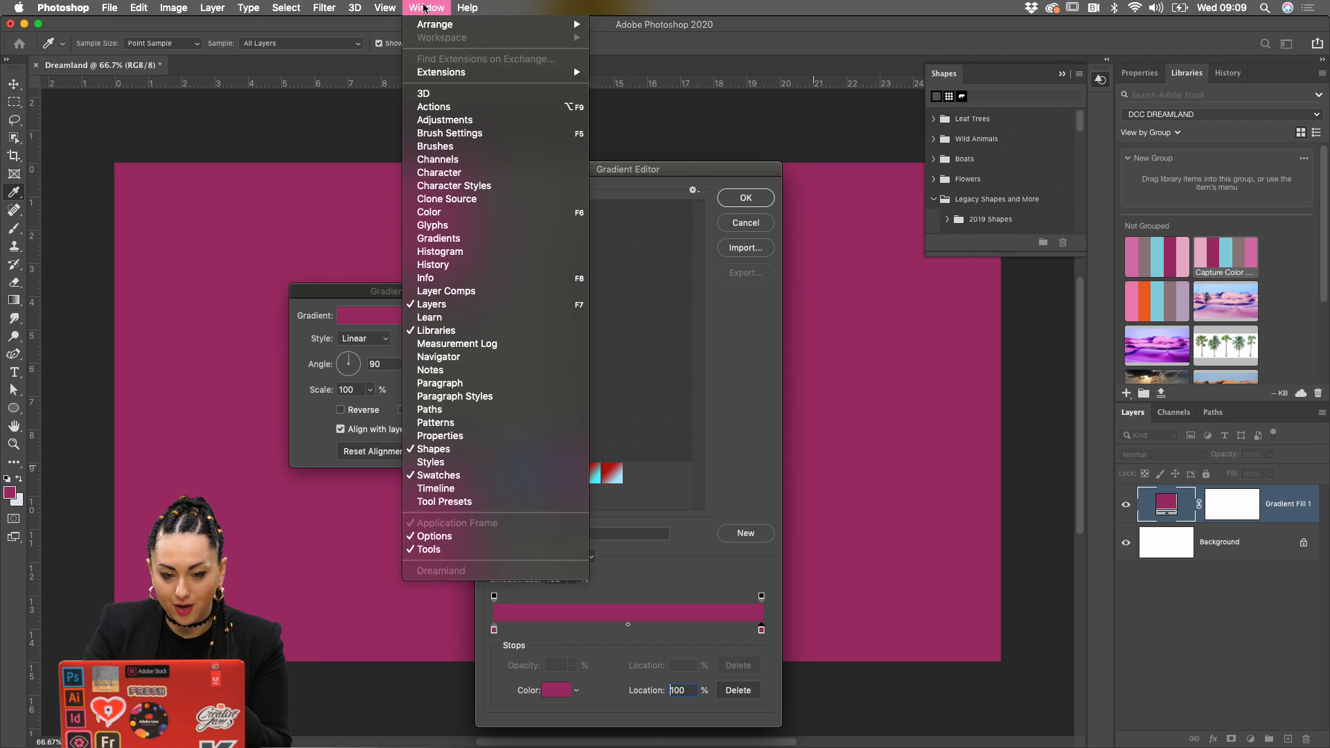
pyautogui.click(426, 476)
pyautogui.moveTo(601, 174); pyautogui.dragTo(565, 147)
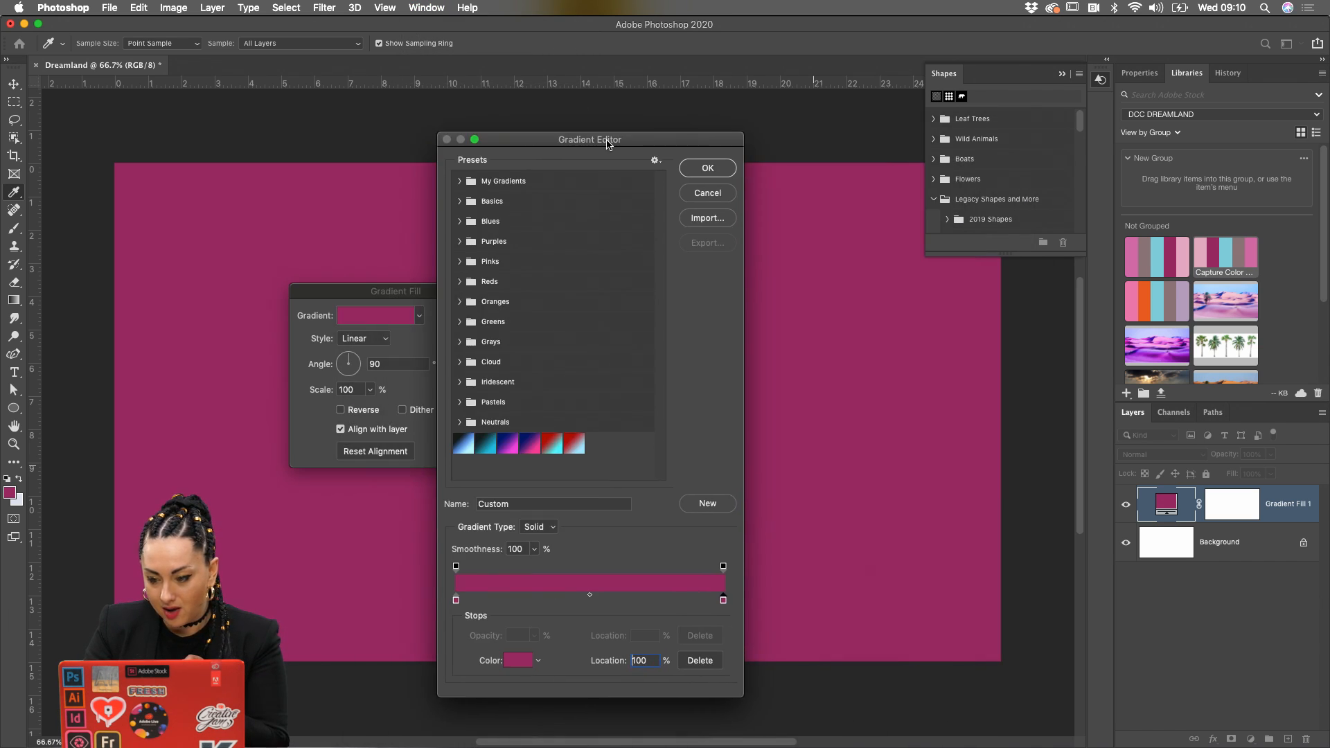
# Collapse the Shapes panel, cancel the Gradient Editor and close the Gradient Fill settings
pyautogui.click(1063, 74)
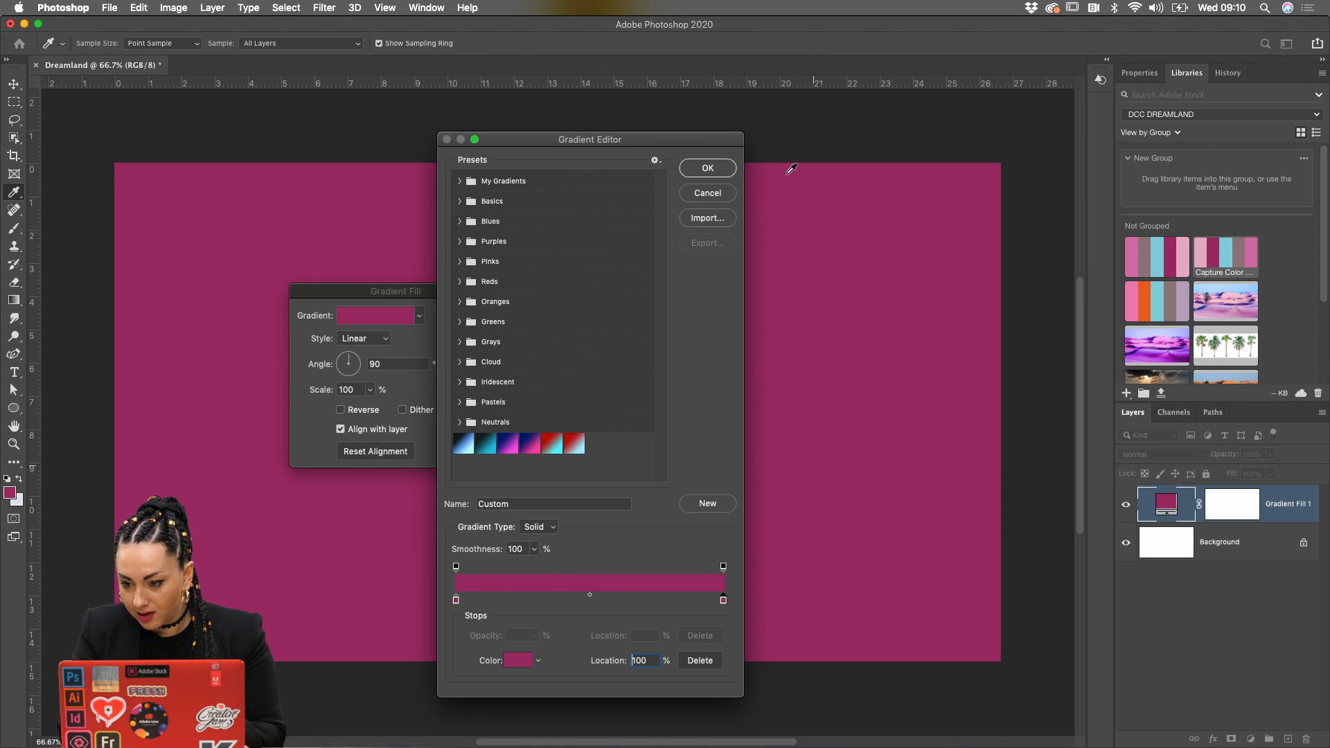
pyautogui.moveTo(616, 144); pyautogui.dragTo(702, 110)
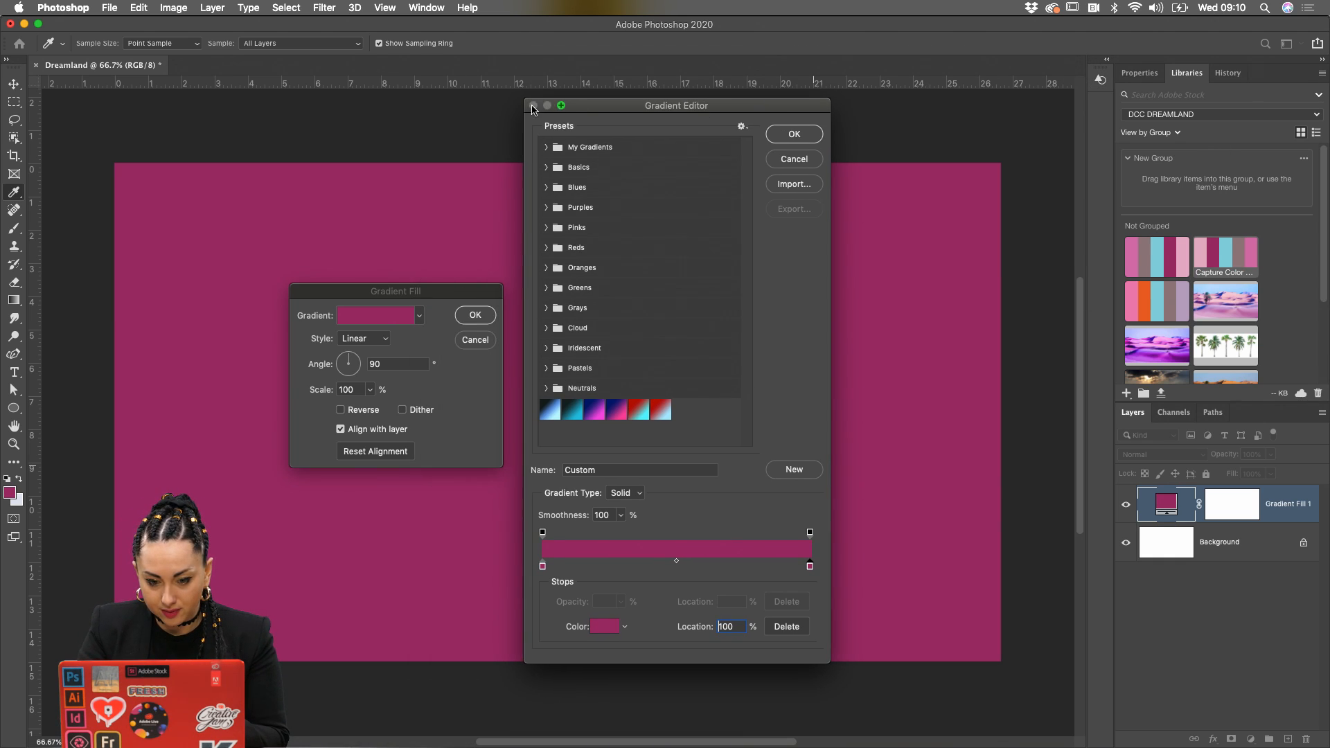
pyautogui.click(787, 158)
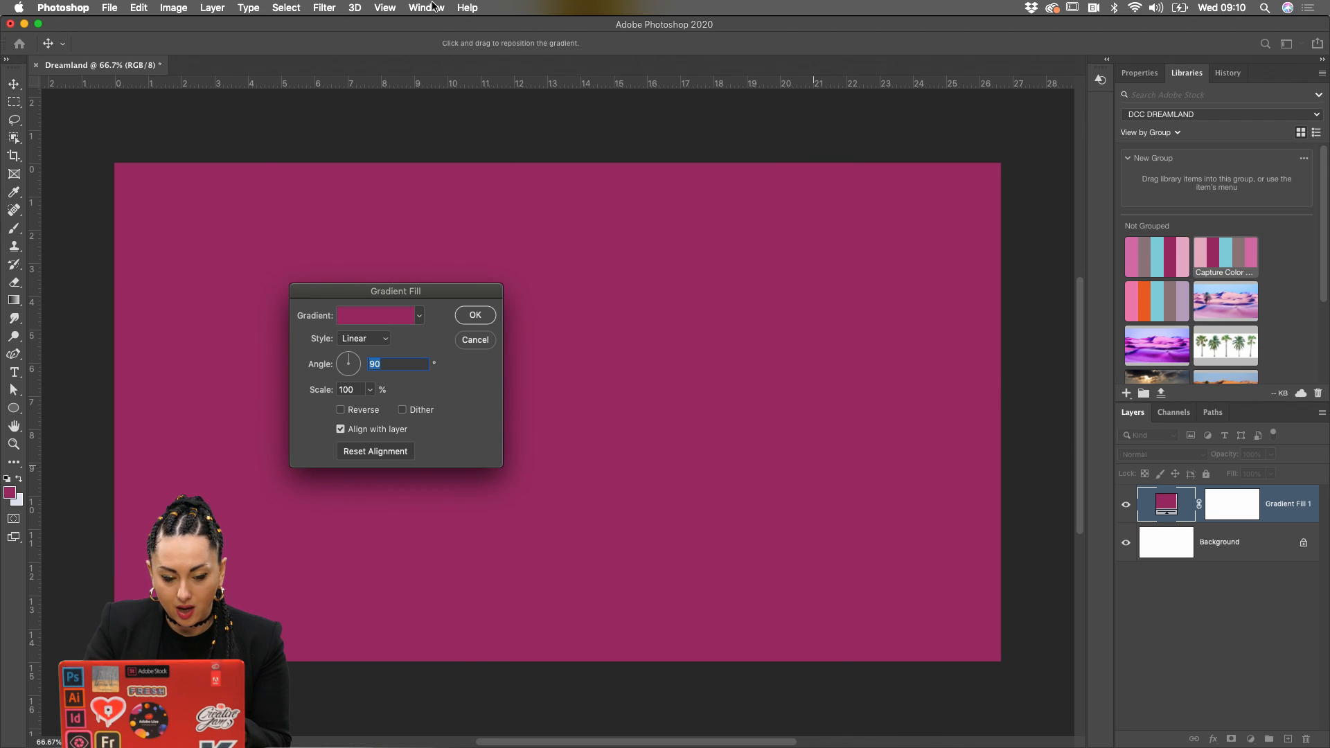
pyautogui.click(478, 318)
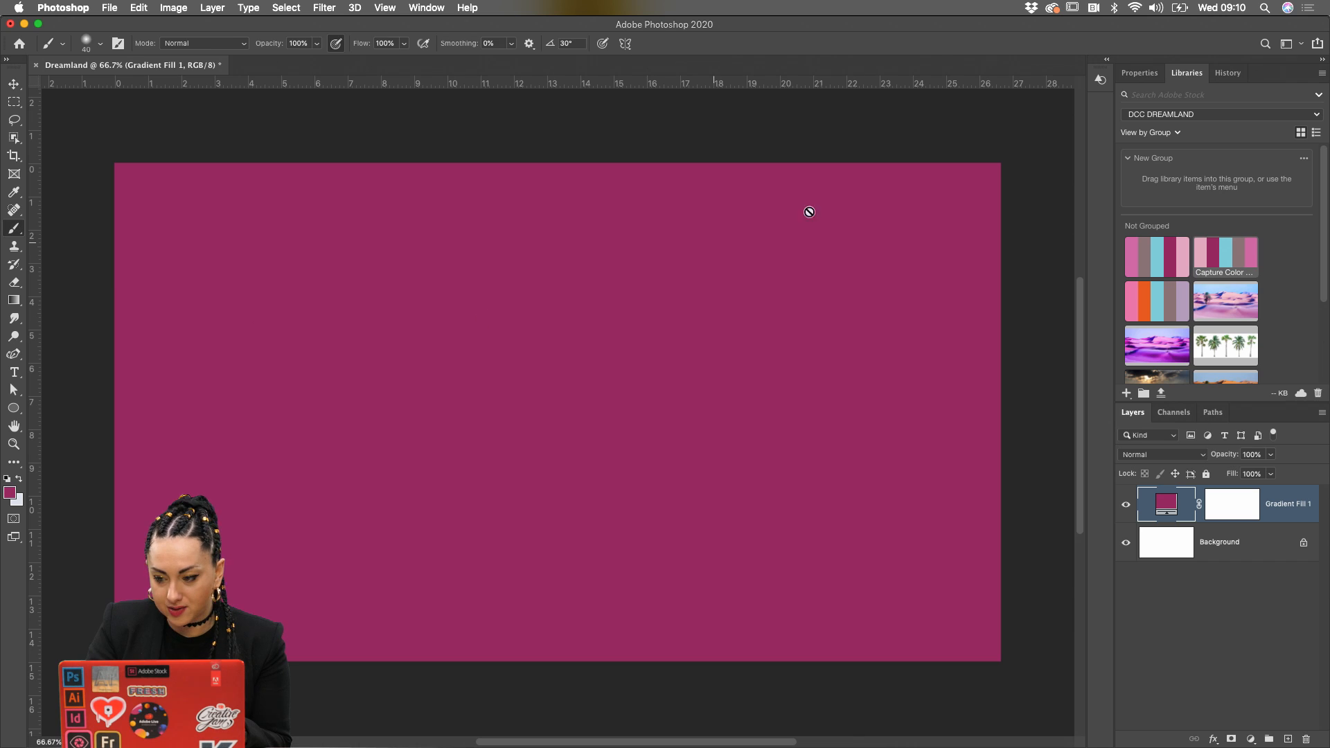
# Reset the DCC workspace and float the Swatches panel over the canvas area
pyautogui.click(1286, 47)
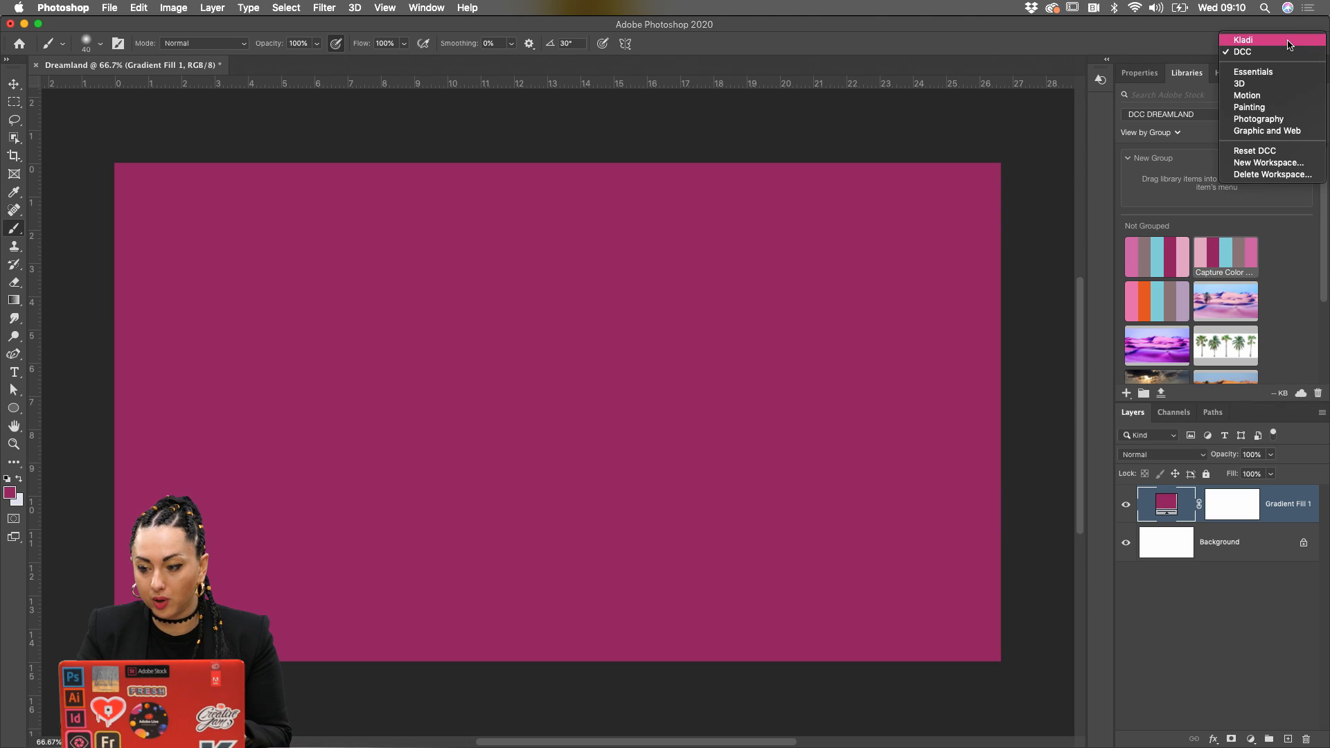
pyautogui.click(1271, 151)
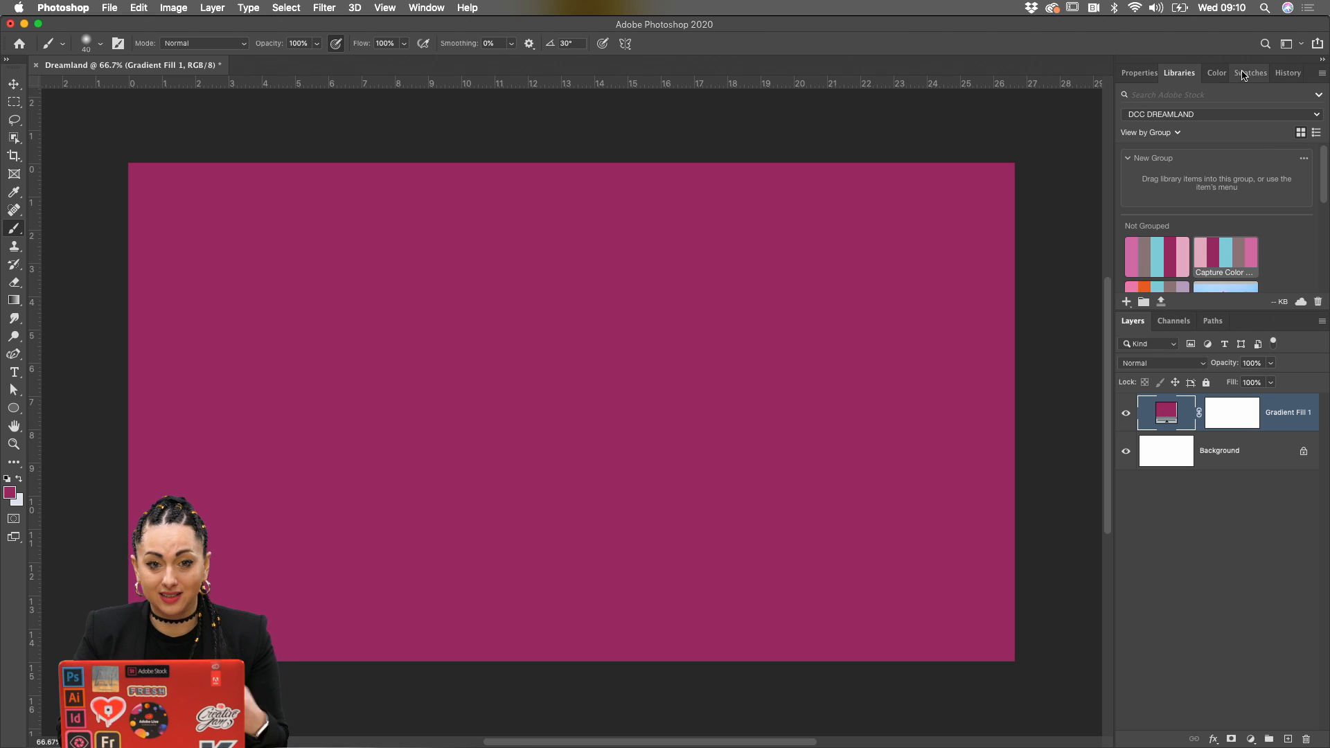
pyautogui.moveTo(1244, 75); pyautogui.dragTo(885, 111)
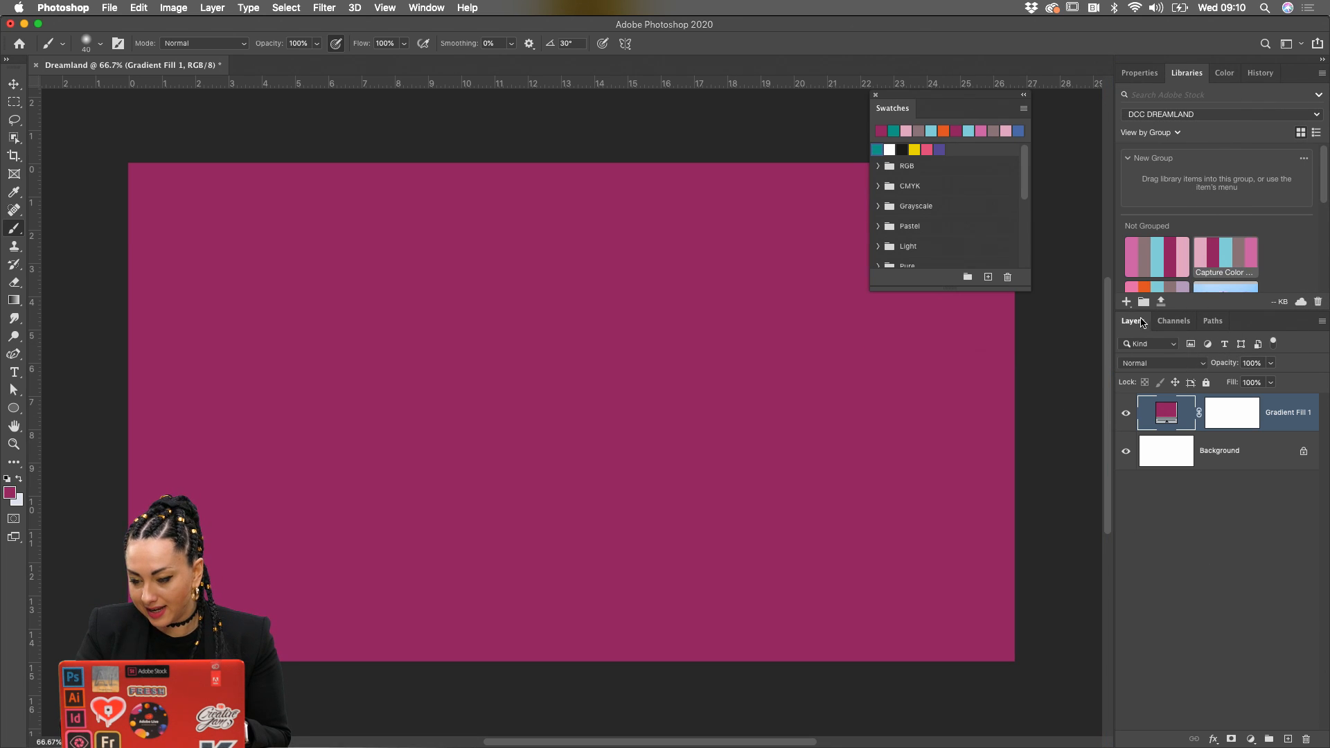
# Set the end colour stop of the Gradient Fill 1 layer's gradient to the light blue swatch and apply the gradient
pyautogui.doubleClick(1164, 415)
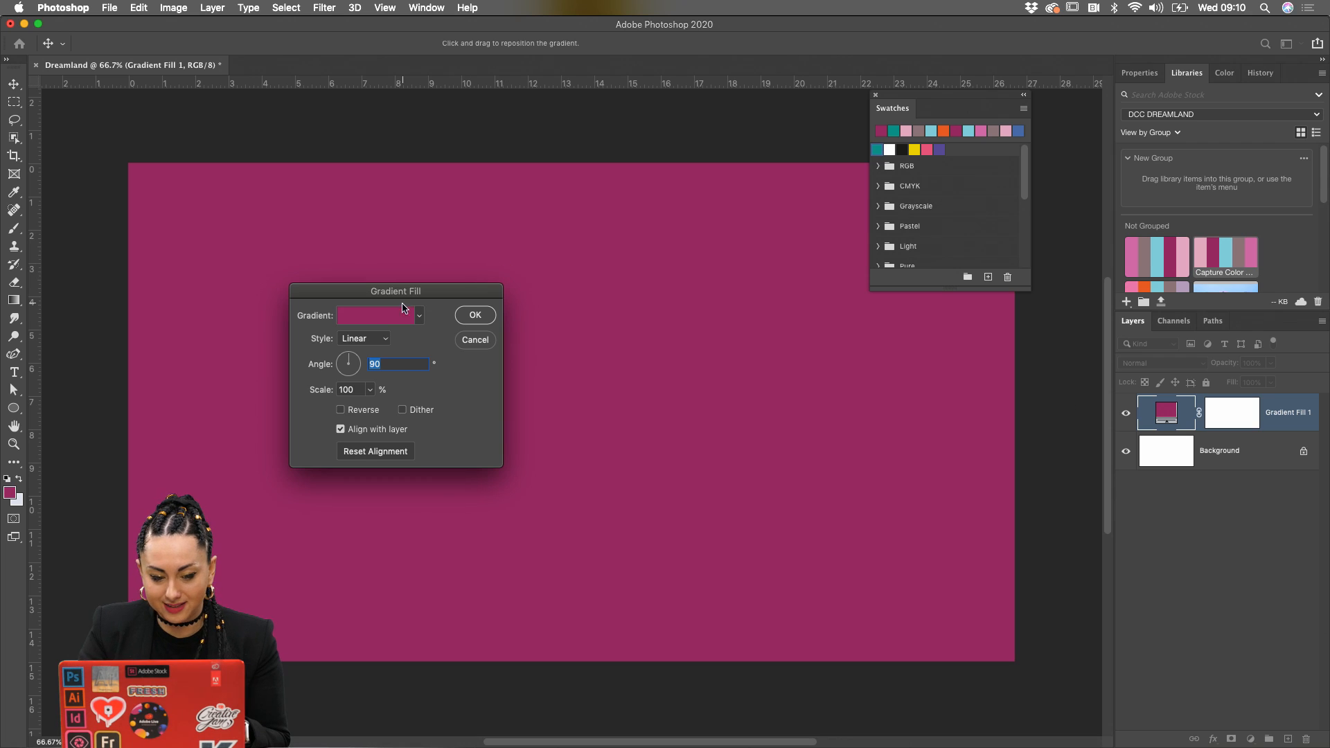
pyautogui.click(385, 317)
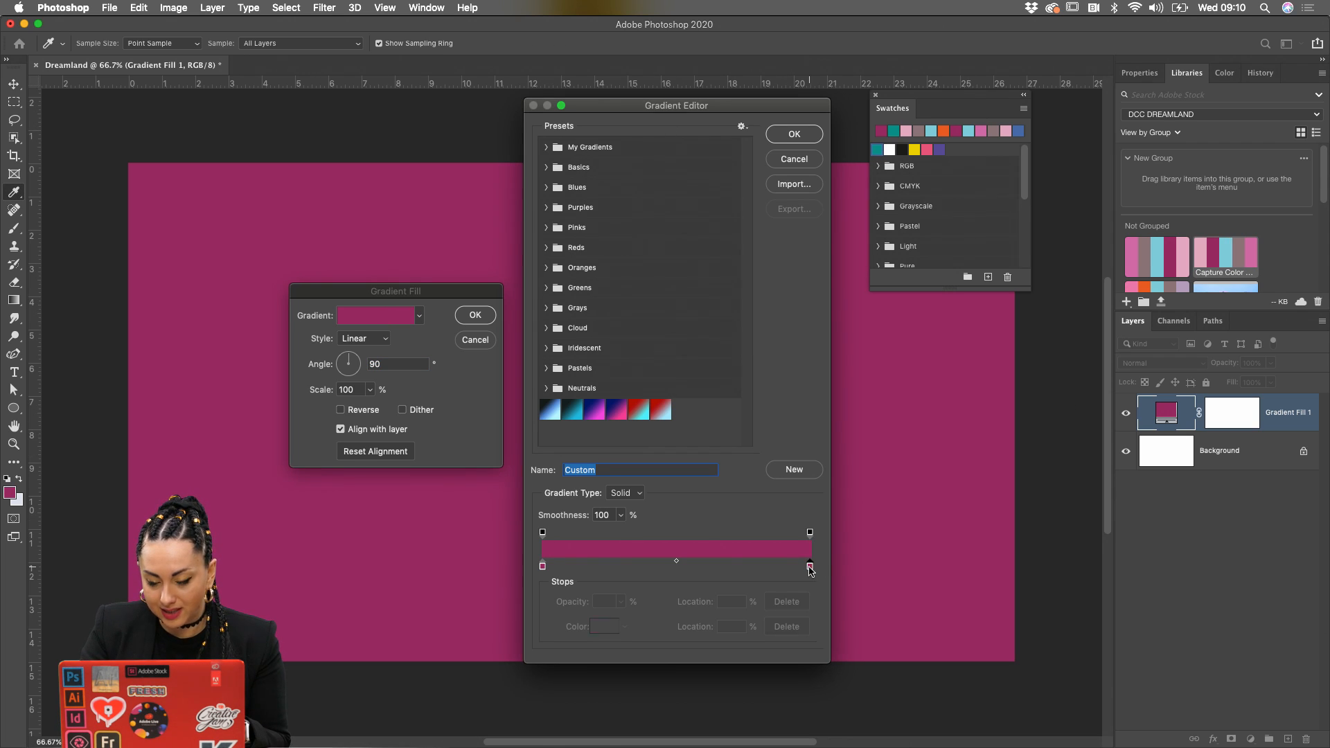
pyautogui.click(810, 567)
pyautogui.click(967, 131)
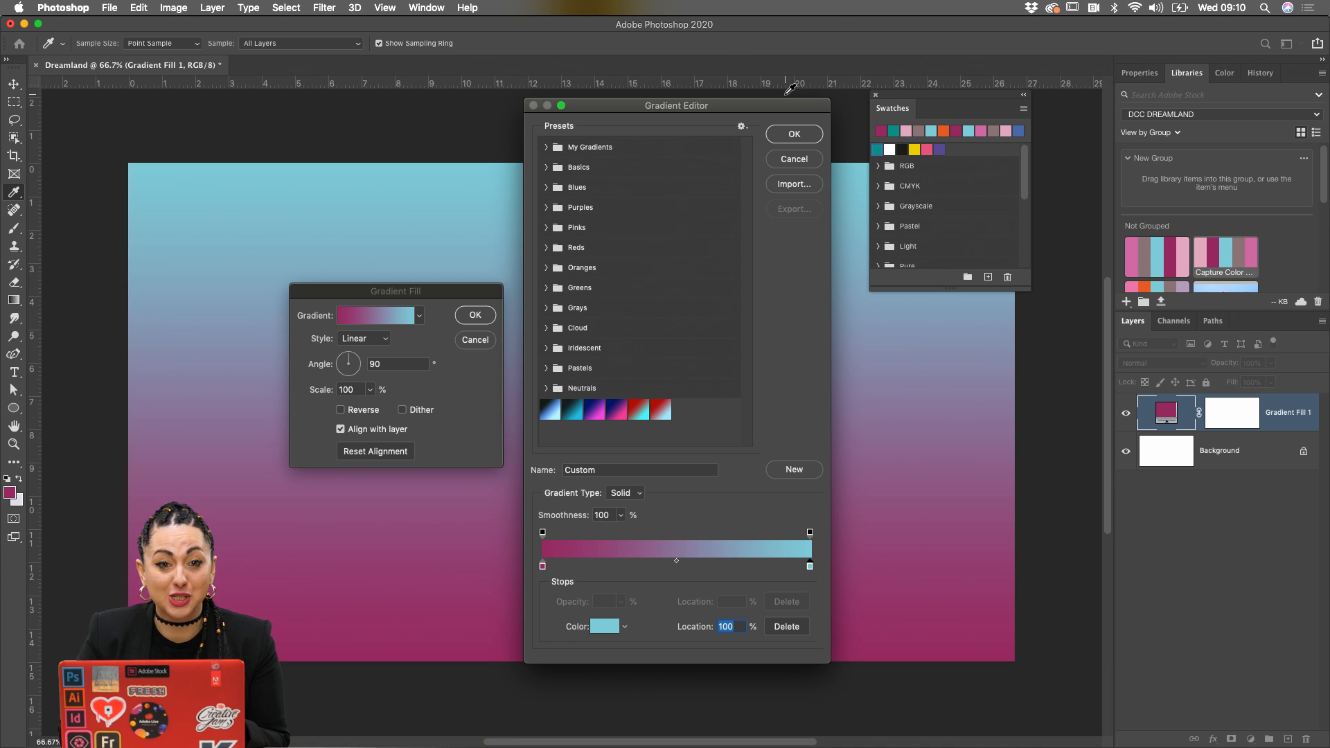
pyautogui.click(795, 135)
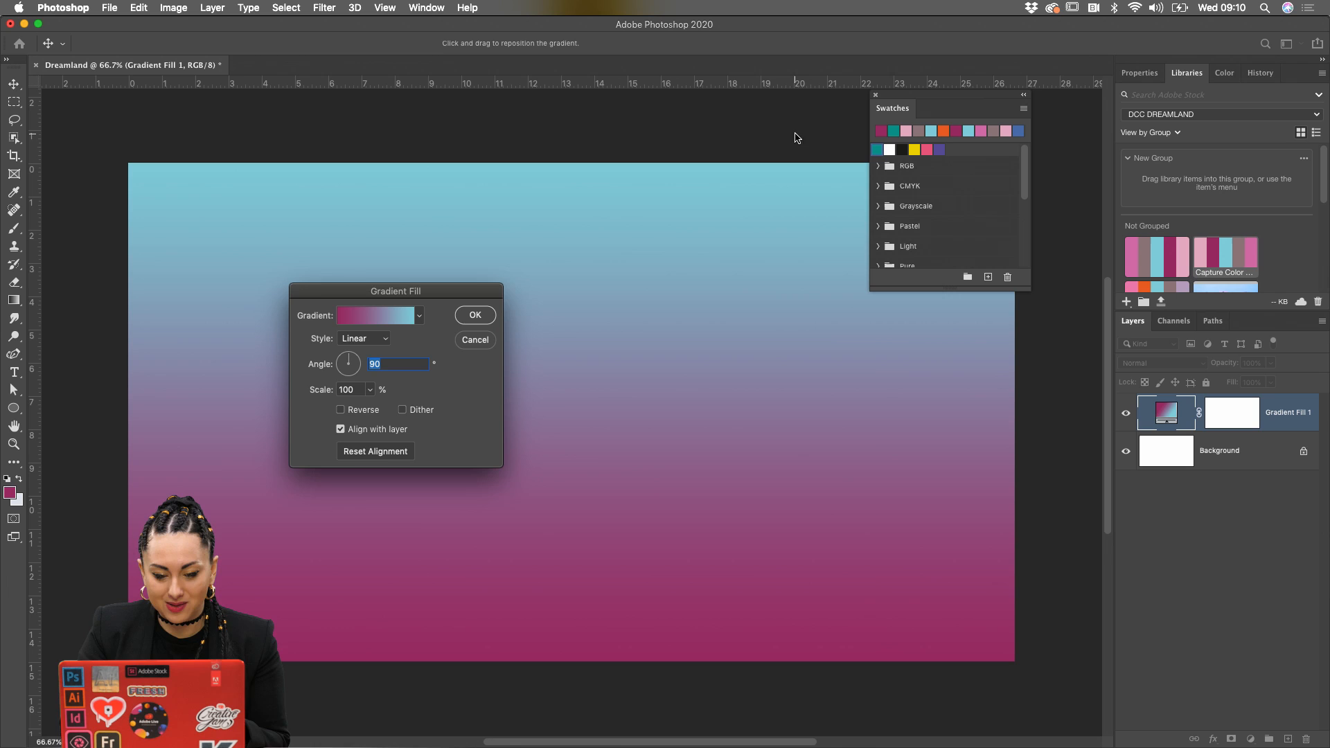
pyautogui.click(470, 319)
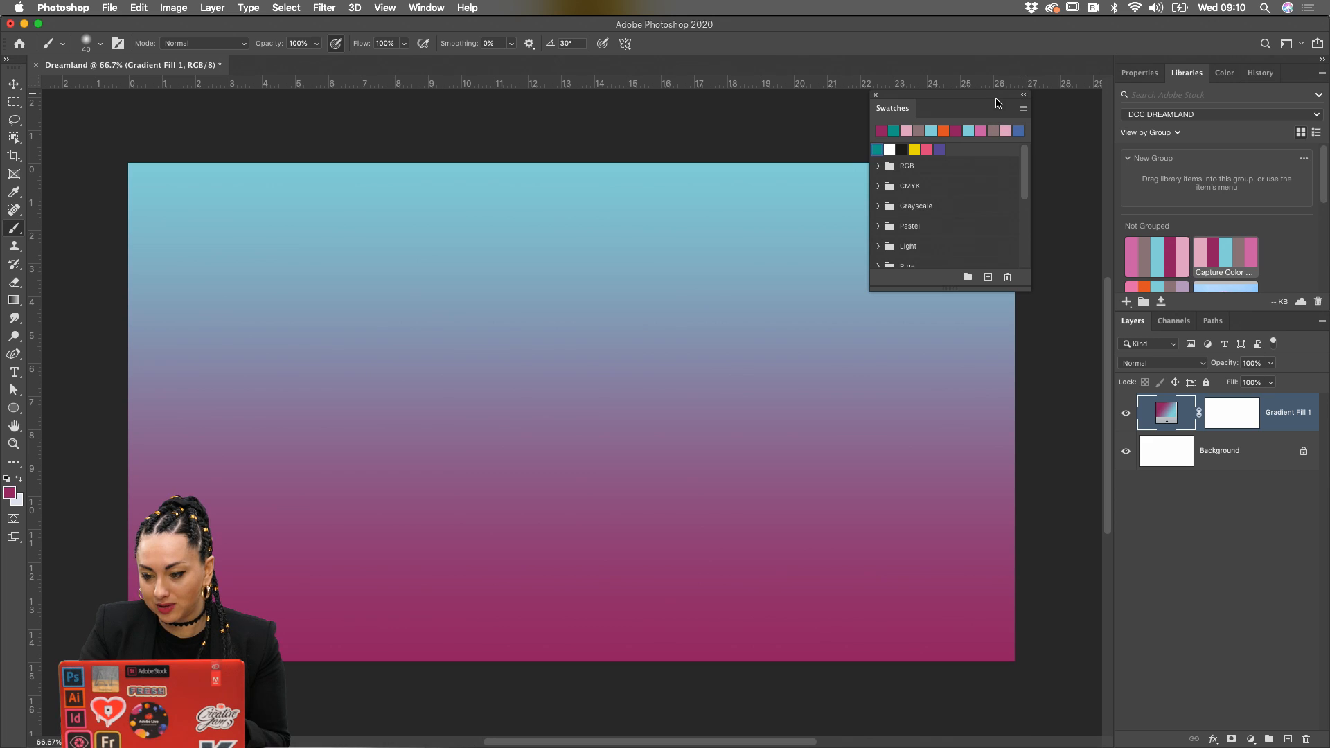
# Dock the Swatches panel back with the other panels and show the DCC DREAMLAND library's assets
pyautogui.moveTo(1027, 97); pyautogui.dragTo(1059, 97)
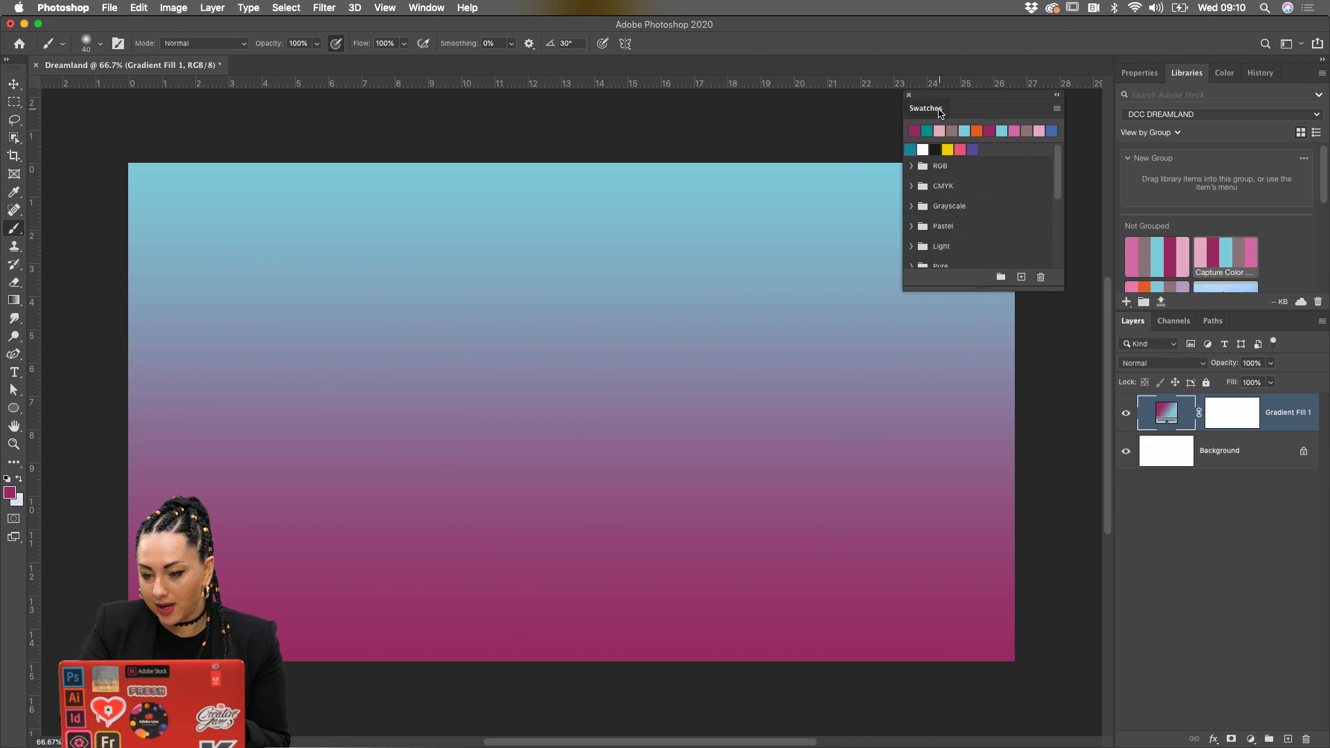
pyautogui.moveTo(926, 108); pyautogui.dragTo(1186, 78)
pyautogui.click(1182, 73)
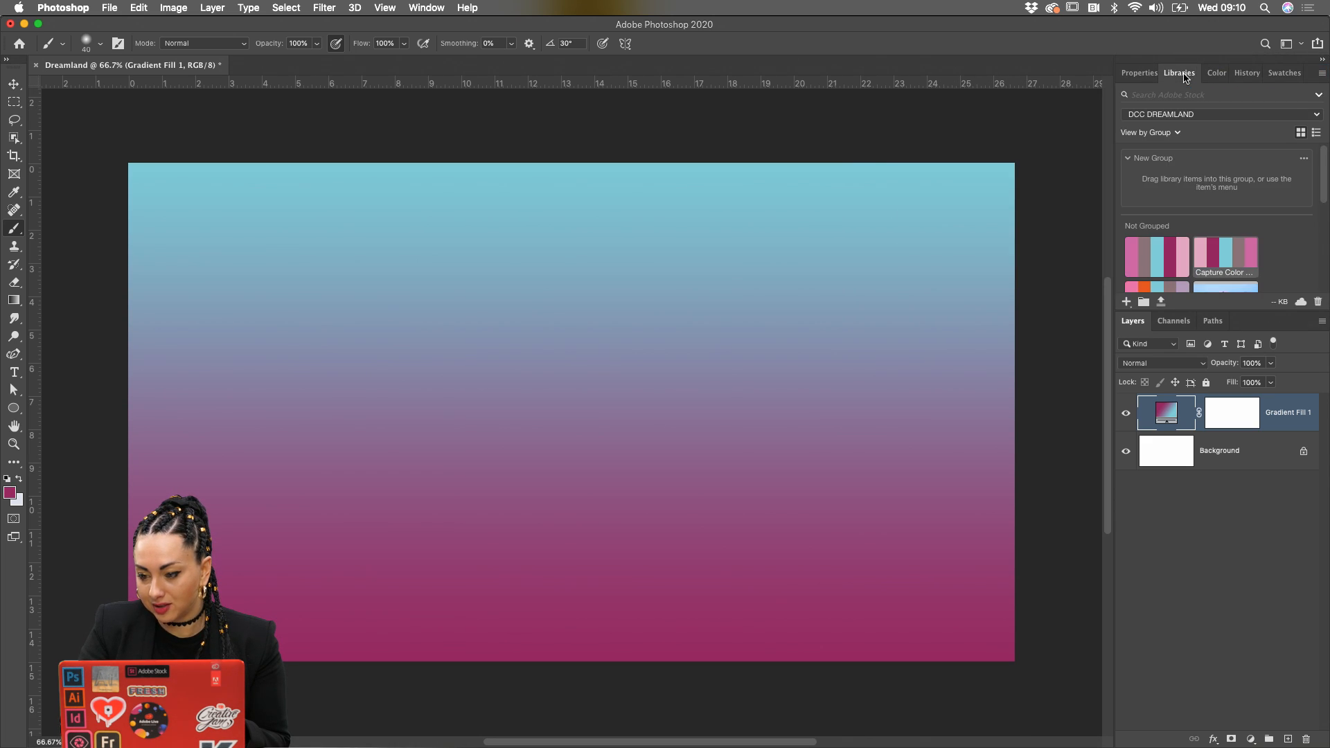
pyautogui.scroll(-8, 1291, 251)
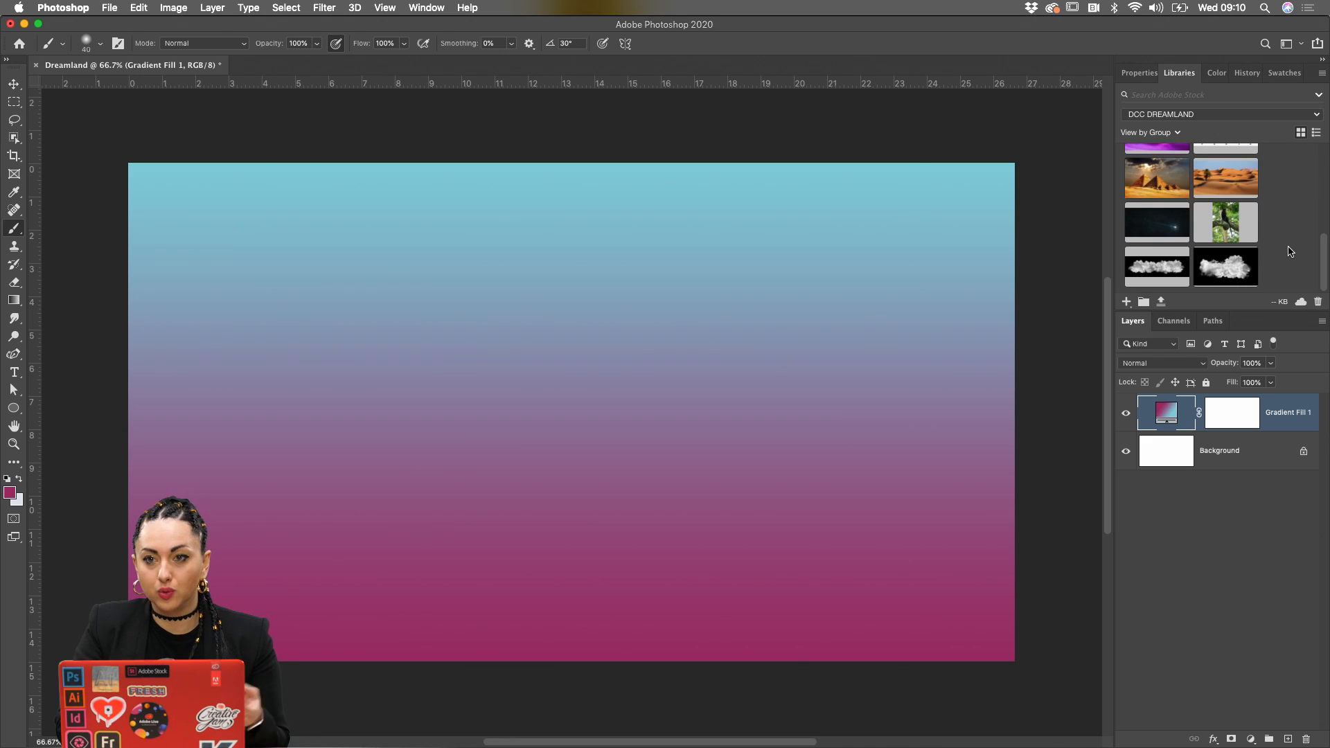
pyautogui.click(1317, 117)
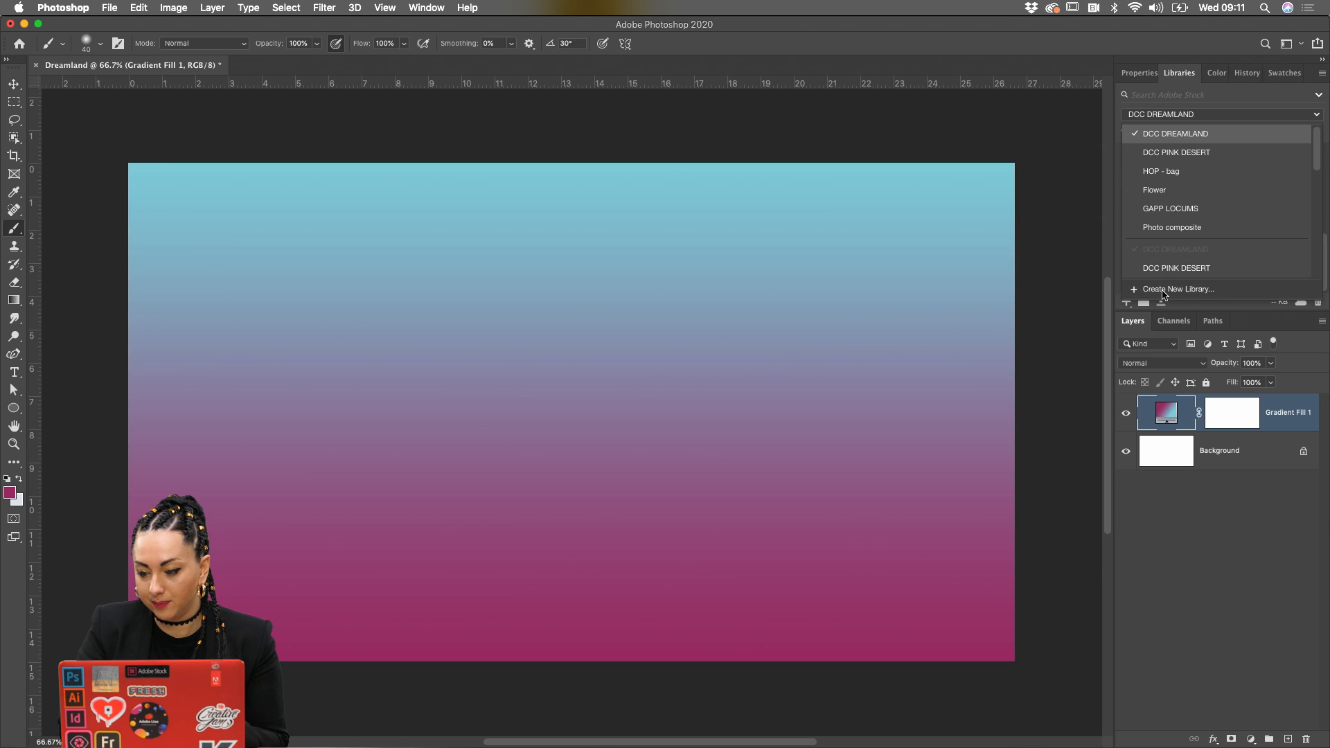
pyautogui.click(1166, 136)
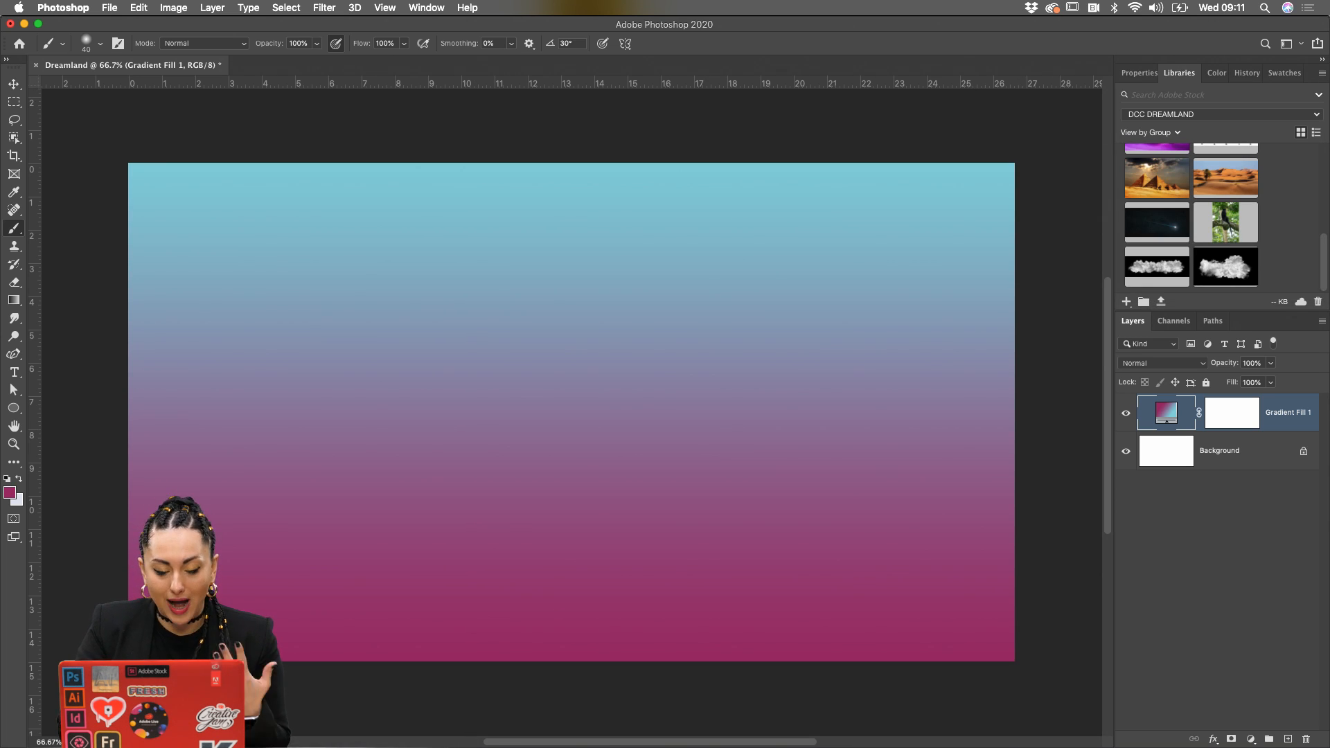
# Add Challenge 1.jpg from the Desktop folder in Finder to the DCC DREAMLAND library
pyautogui.click(277, 733)
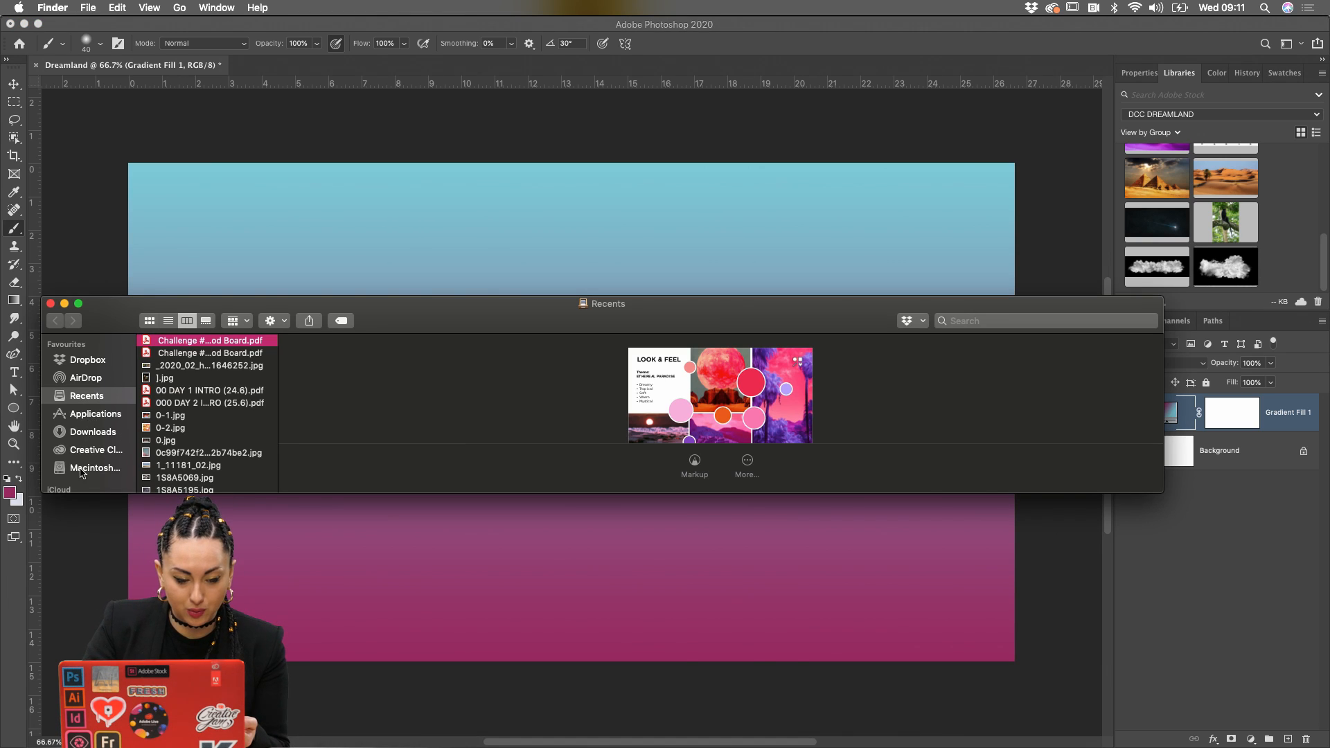
pyautogui.scroll(-3, 81, 474)
pyautogui.click(83, 441)
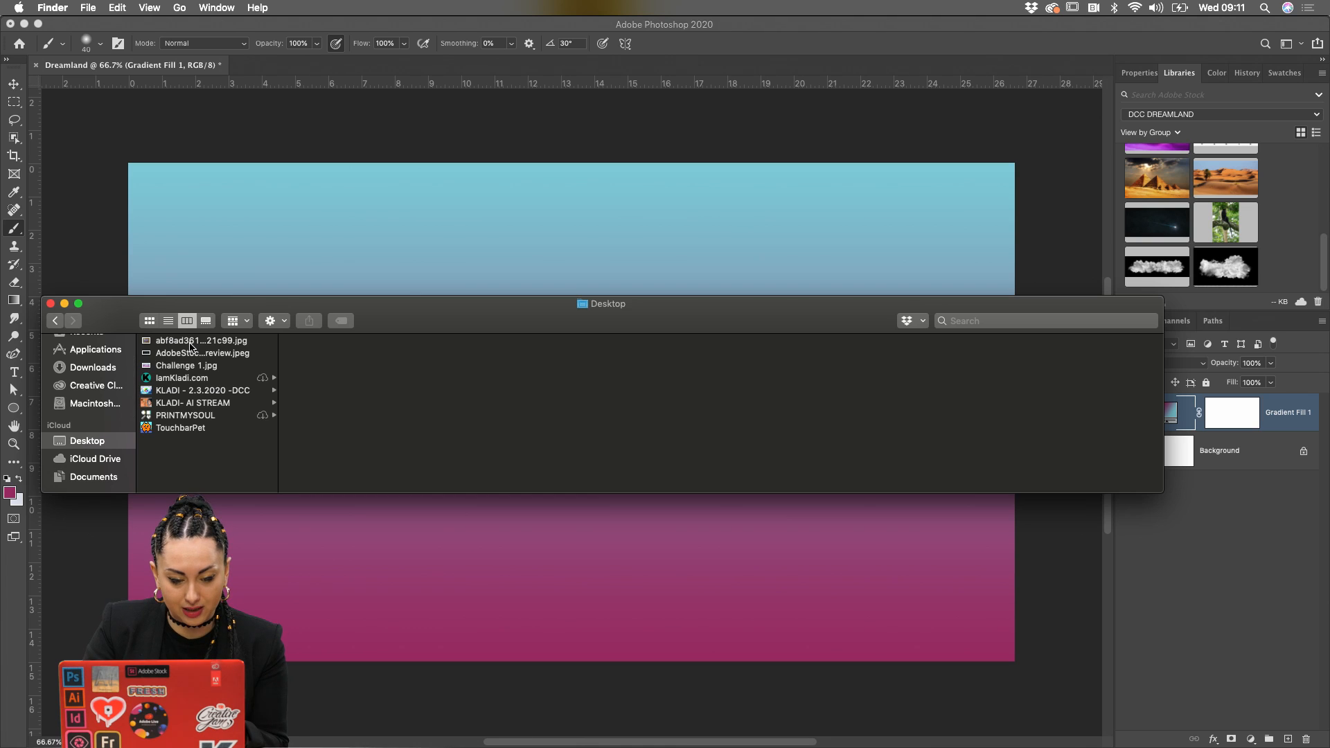
pyautogui.click(174, 368)
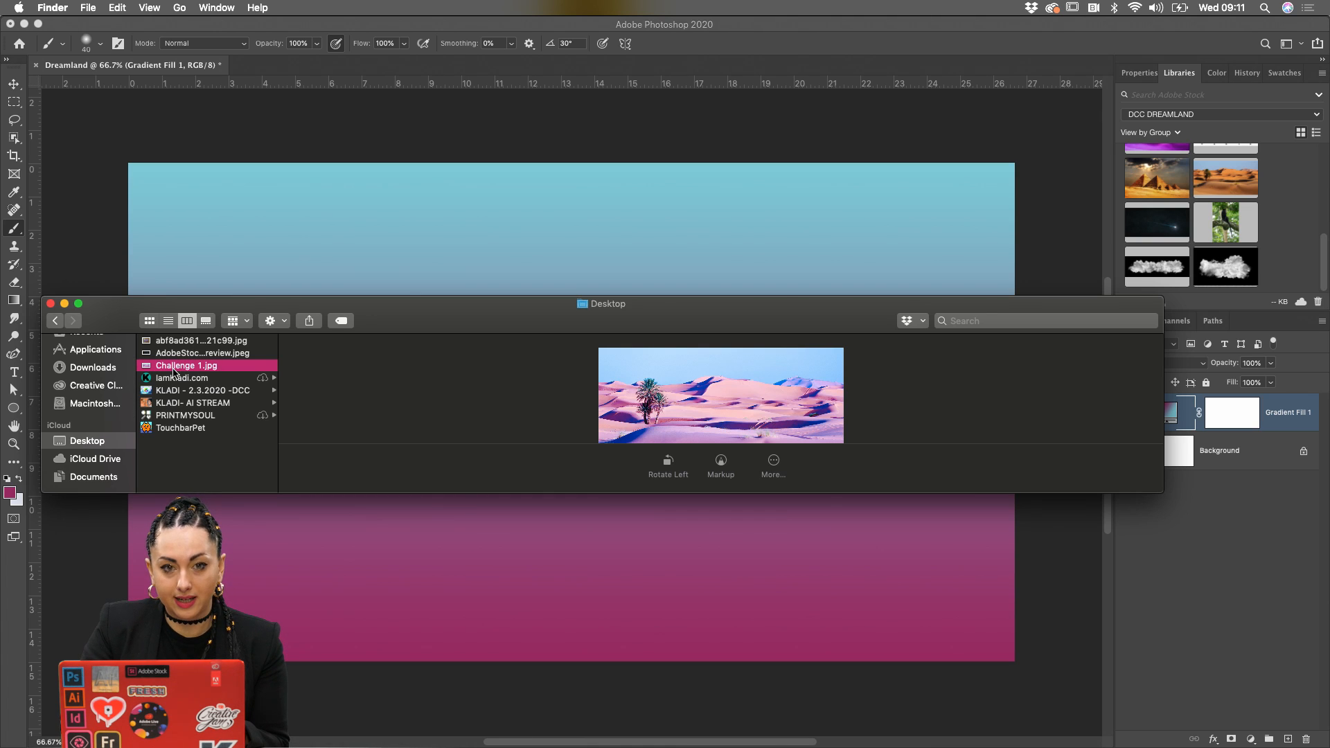
pyautogui.moveTo(174, 372); pyautogui.dragTo(1240, 170)
pyautogui.click(1269, 241)
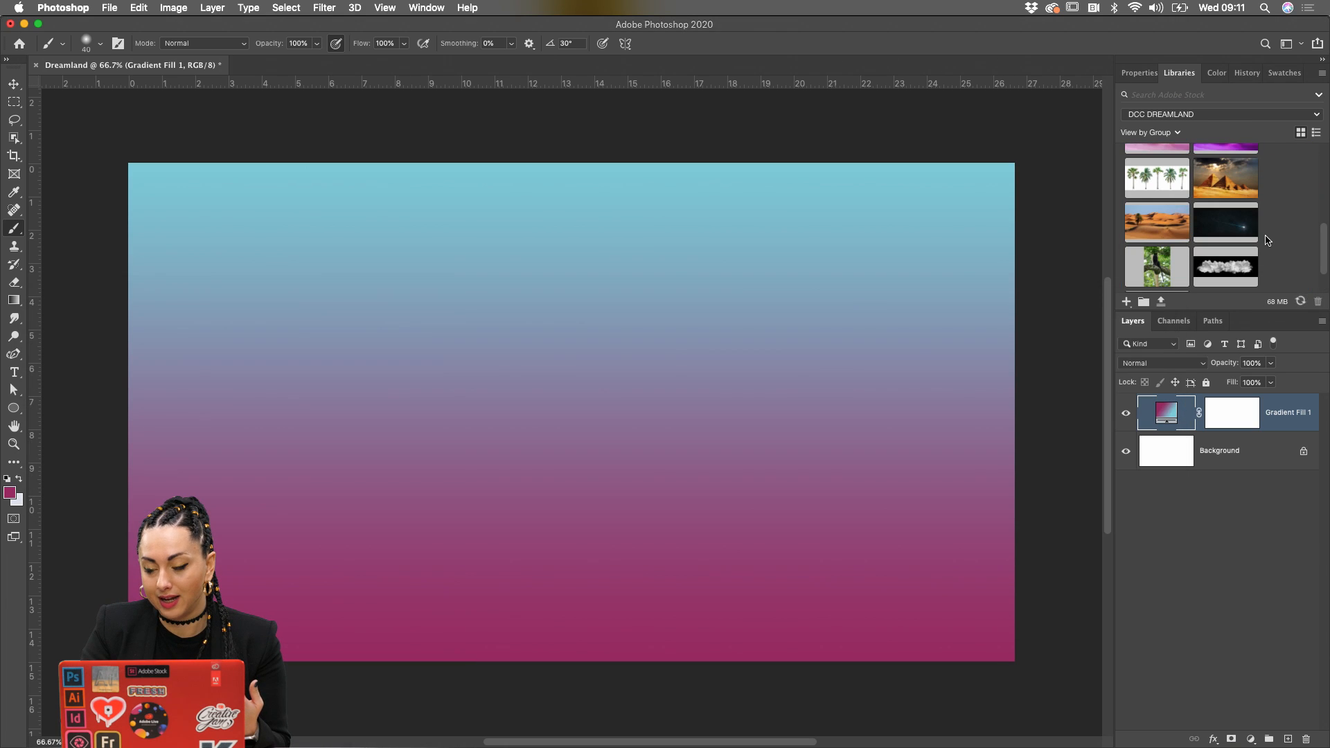
pyautogui.scroll(3, 1267, 241)
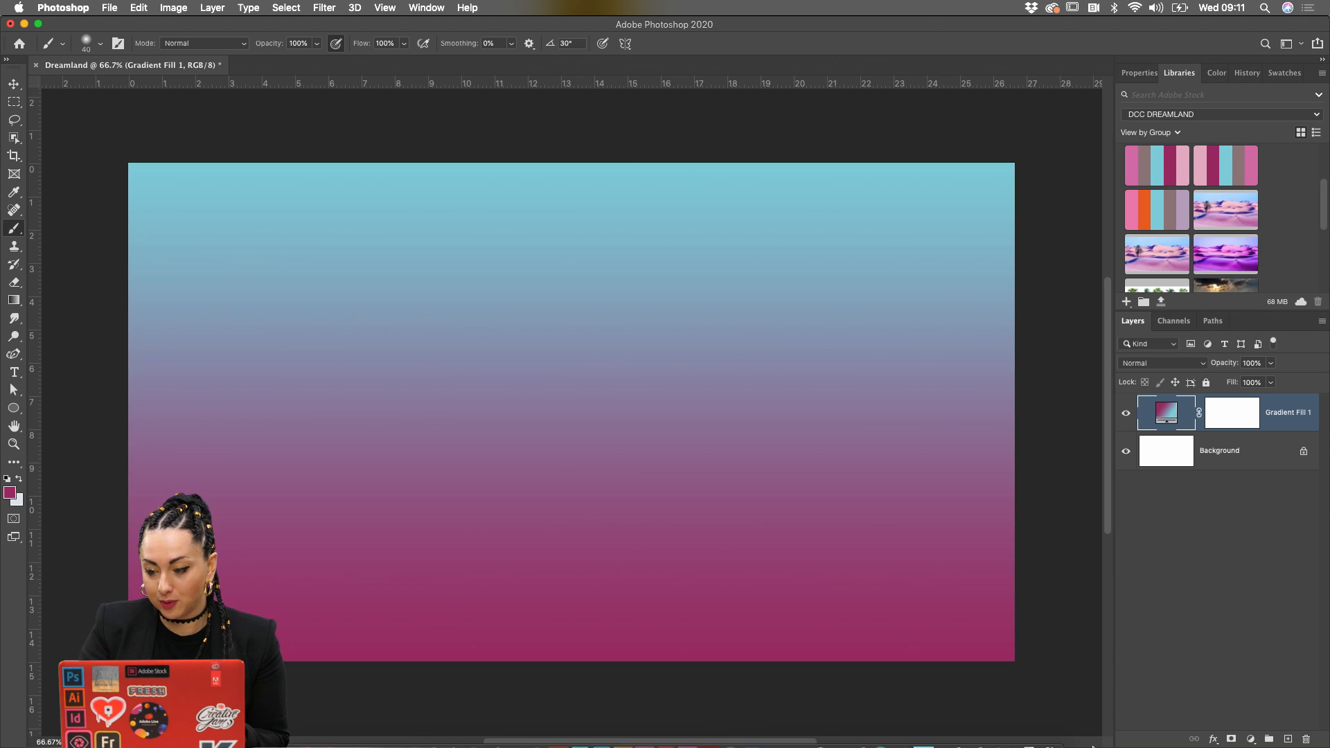
# Switch to Chrome and upload Challenge 1.jpg from the Desktop to Discord's #current-challenge channel, with a comment telling others to feel free to use it
pyautogui.moveTo(430, 735)
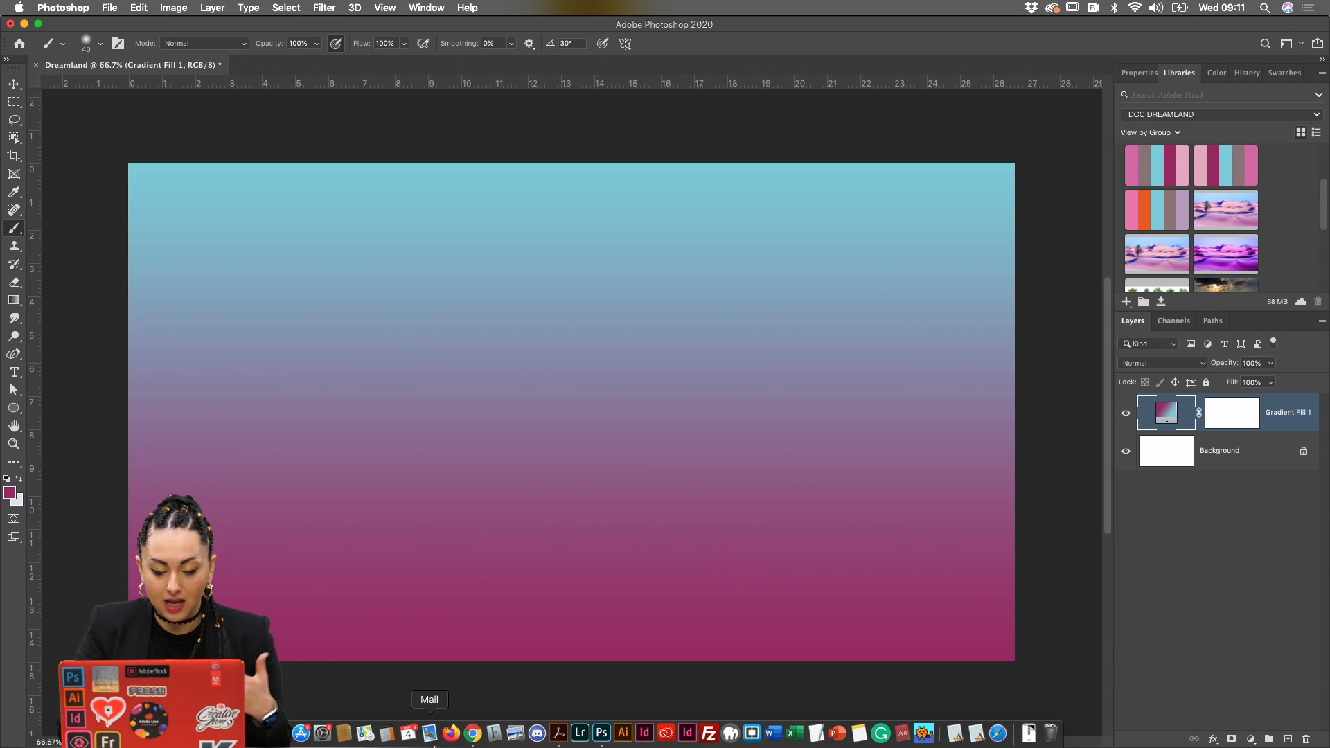
pyautogui.click(473, 735)
pyautogui.scroll(-15, 594, 582)
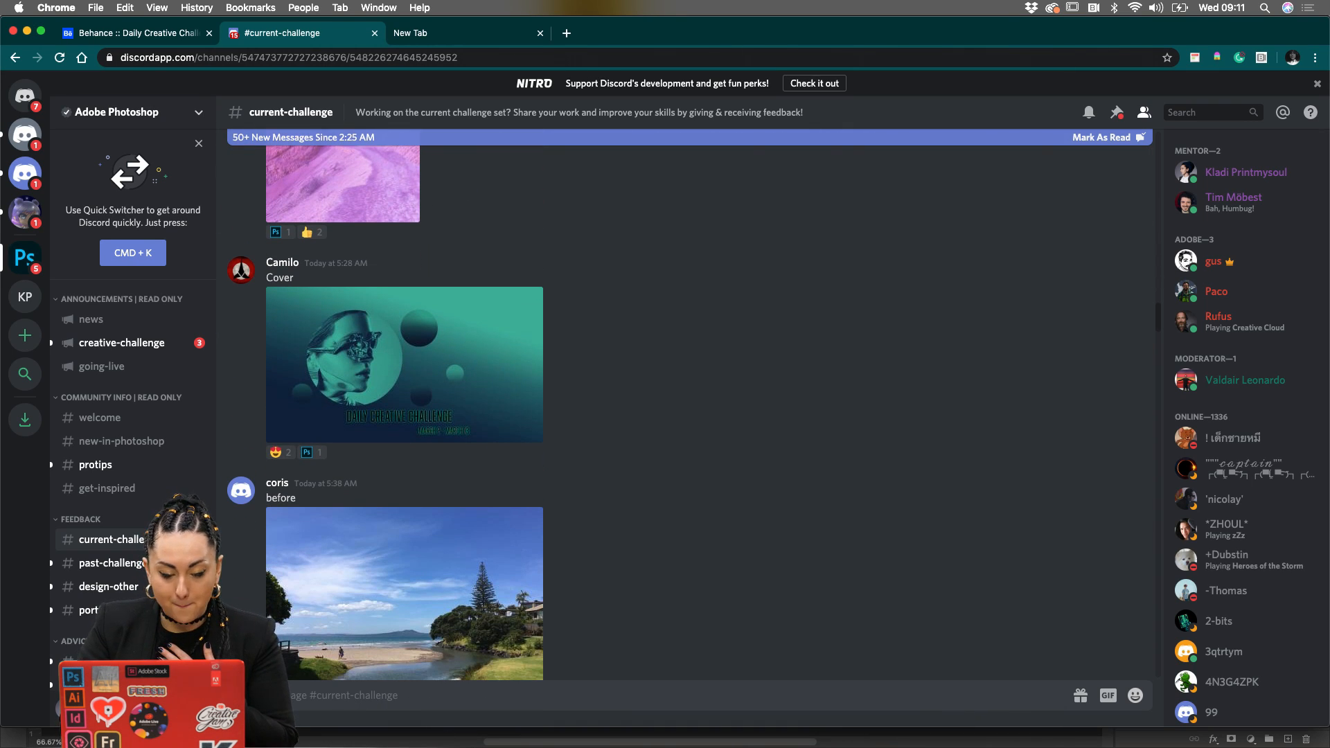
pyautogui.click(249, 695)
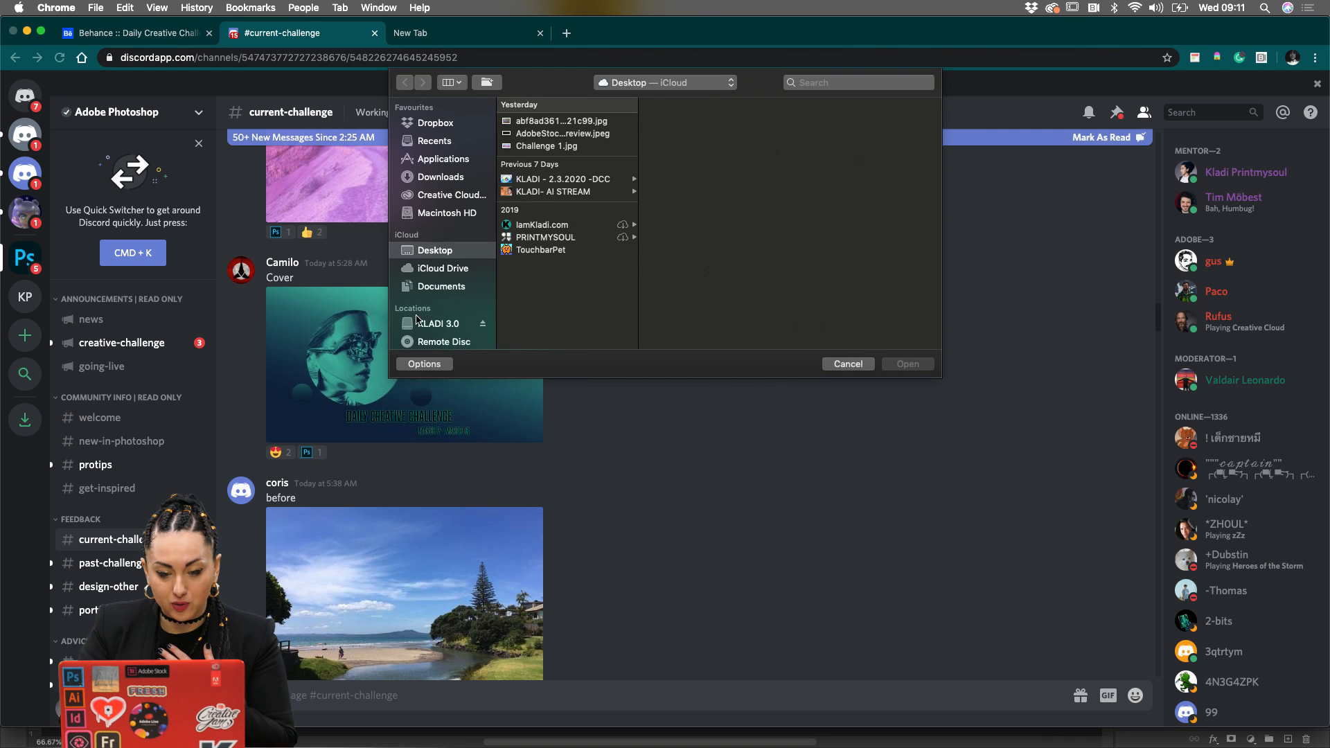
pyautogui.click(544, 146)
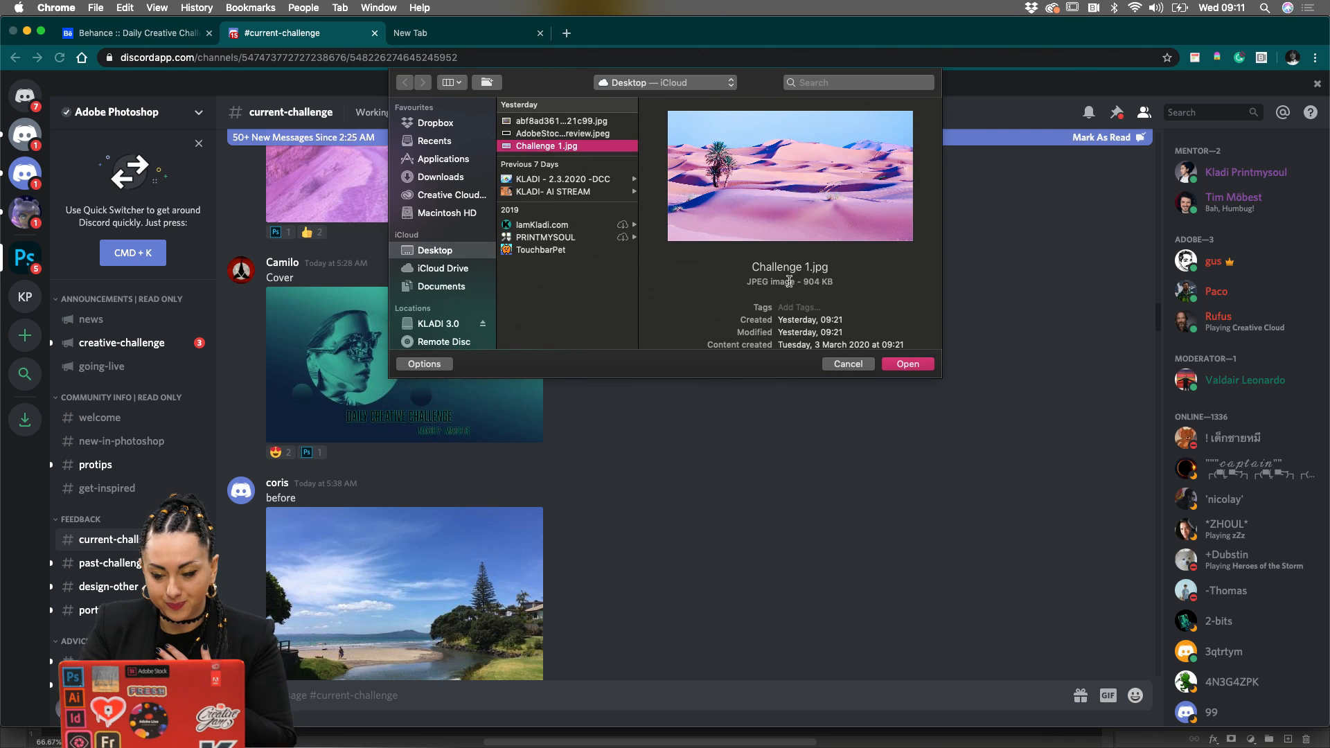
pyautogui.click(906, 364)
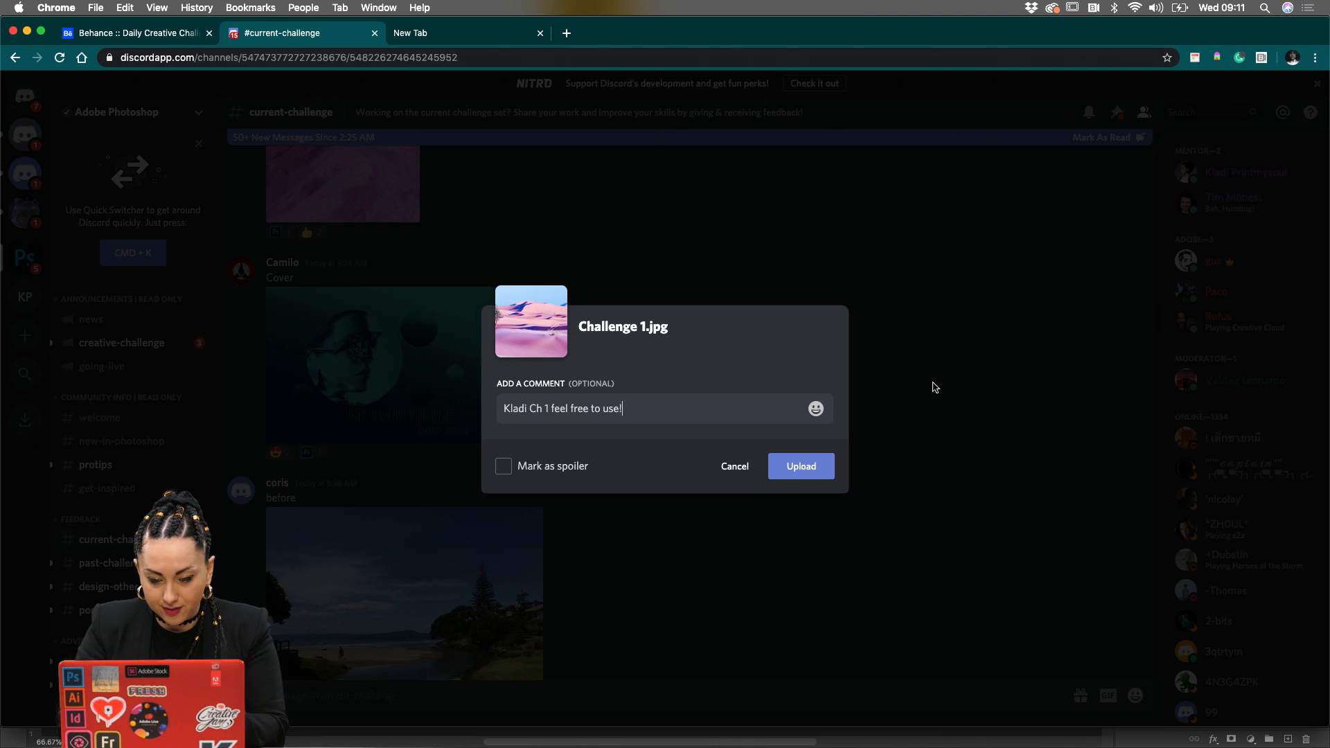
pyautogui.click(817, 461)
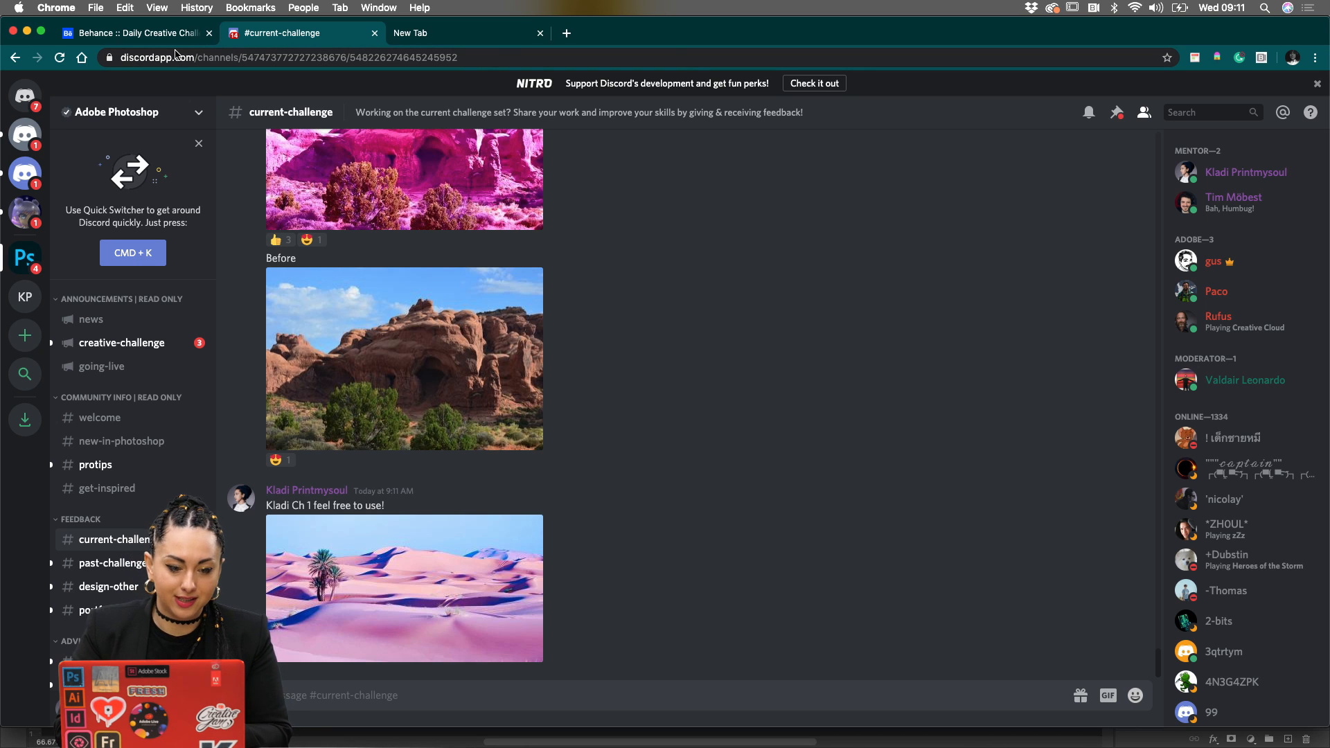
# Switch back to Photoshop and place the giza pyramids image from the library at 100% scale above the gradient layer
pyautogui.moveTo(517, 746)
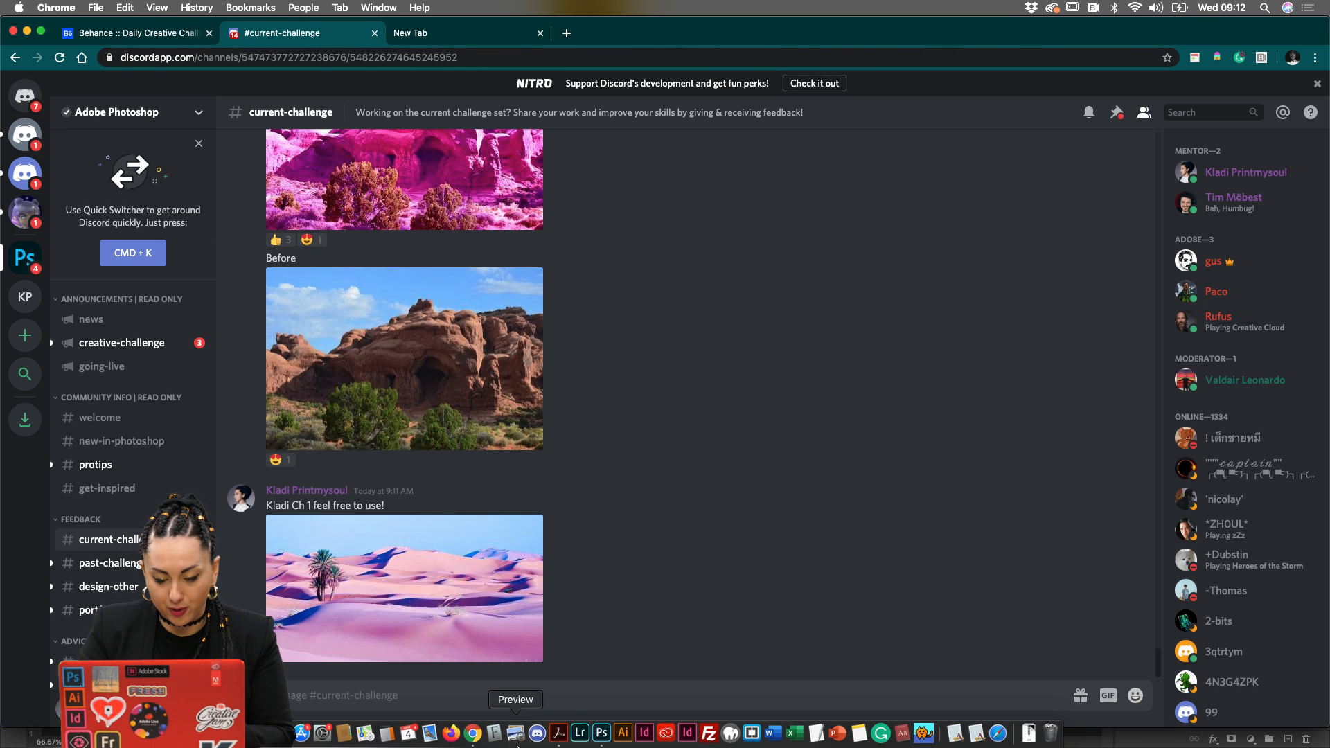
pyautogui.click(601, 733)
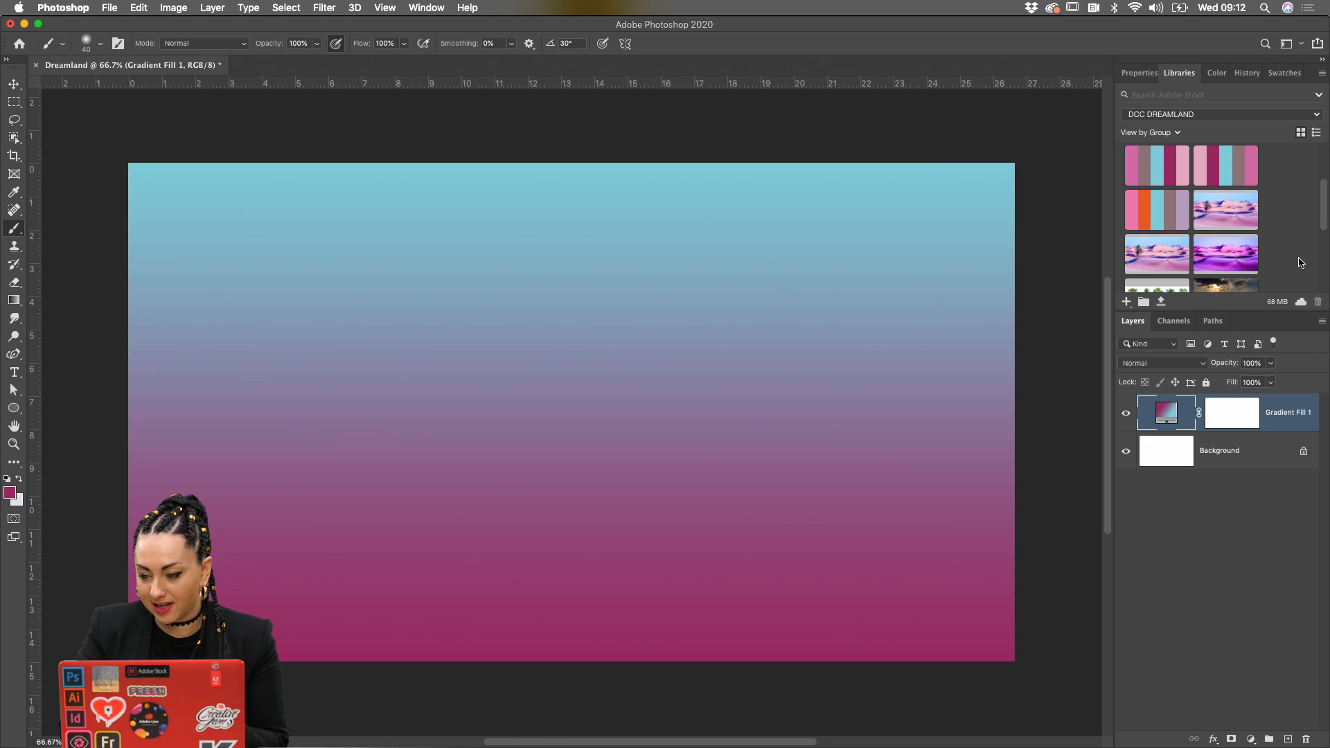
pyautogui.scroll(-4, 1301, 262)
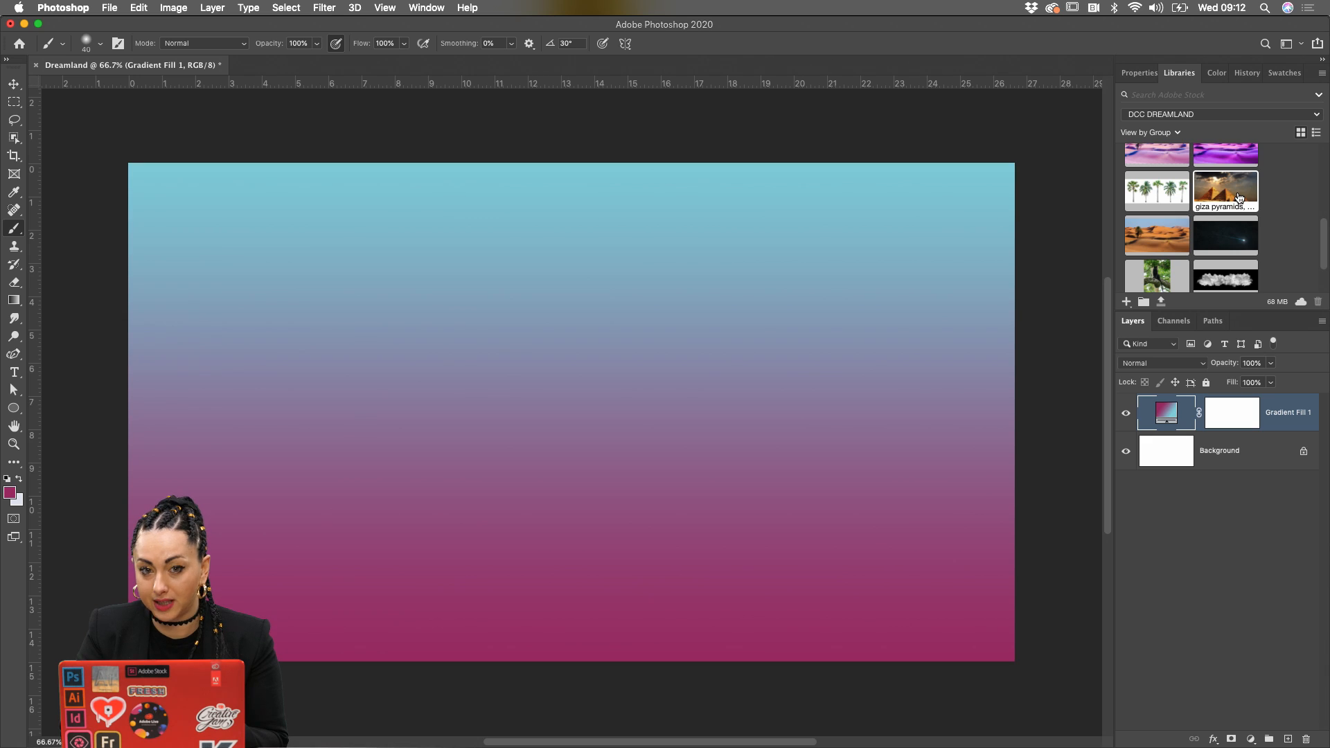
pyautogui.moveTo(1245, 193); pyautogui.dragTo(647, 344)
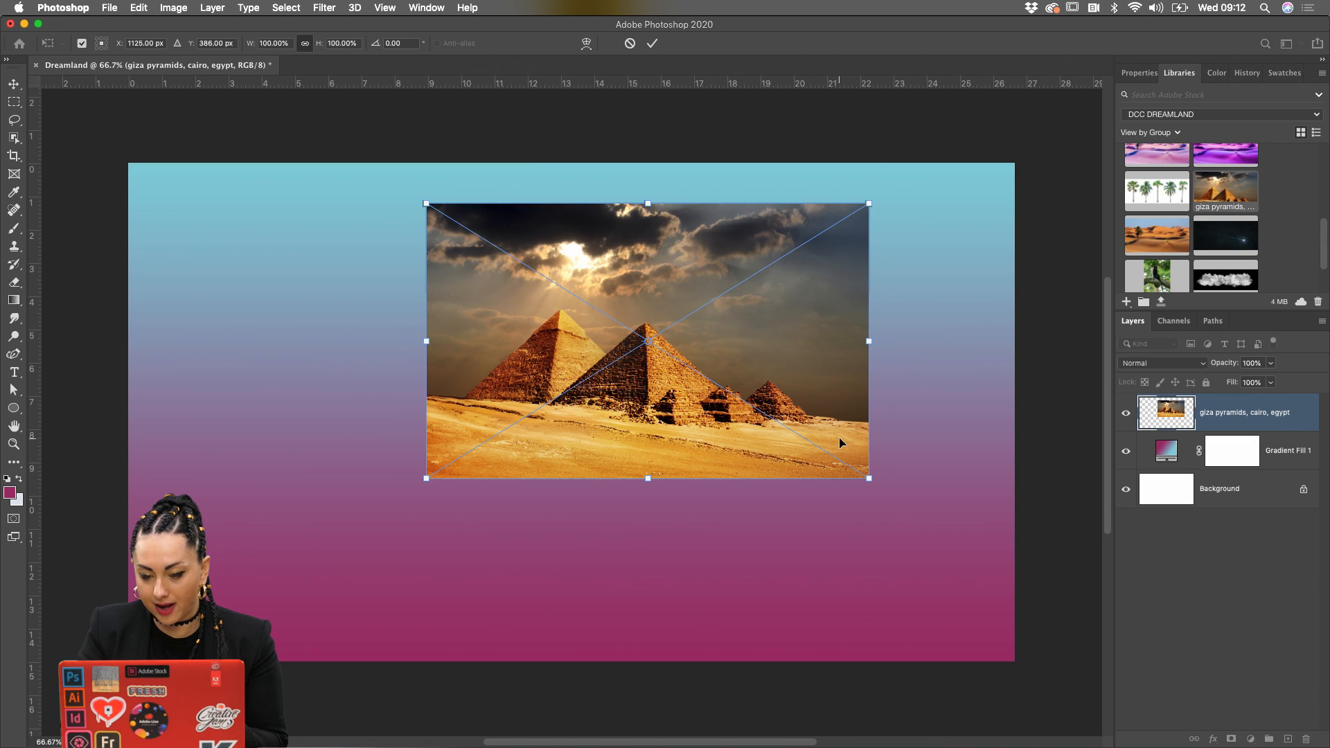
pyautogui.press('Return')
pyautogui.press('b')
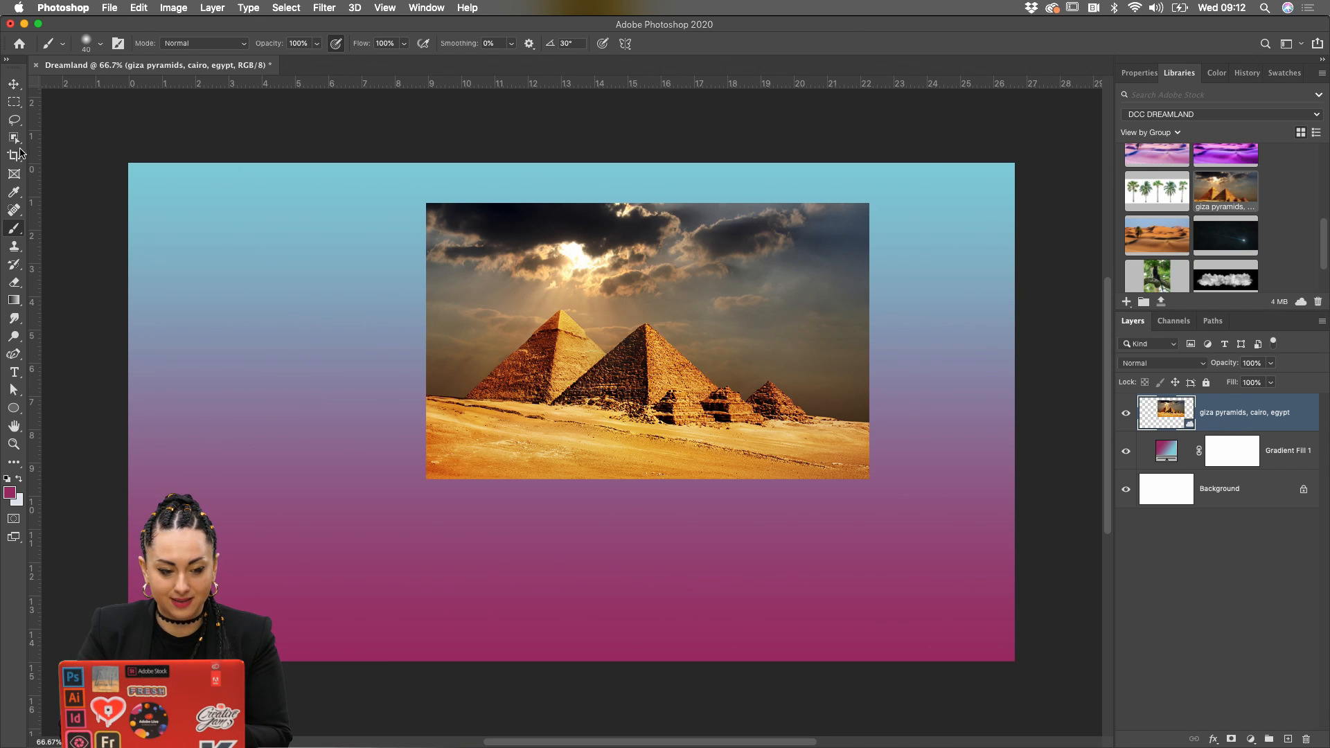
# Isolate the pyramids and sand with the Object Selection tool and turn the selection into a mask on the giza pyramids layer
pyautogui.click(14, 138)
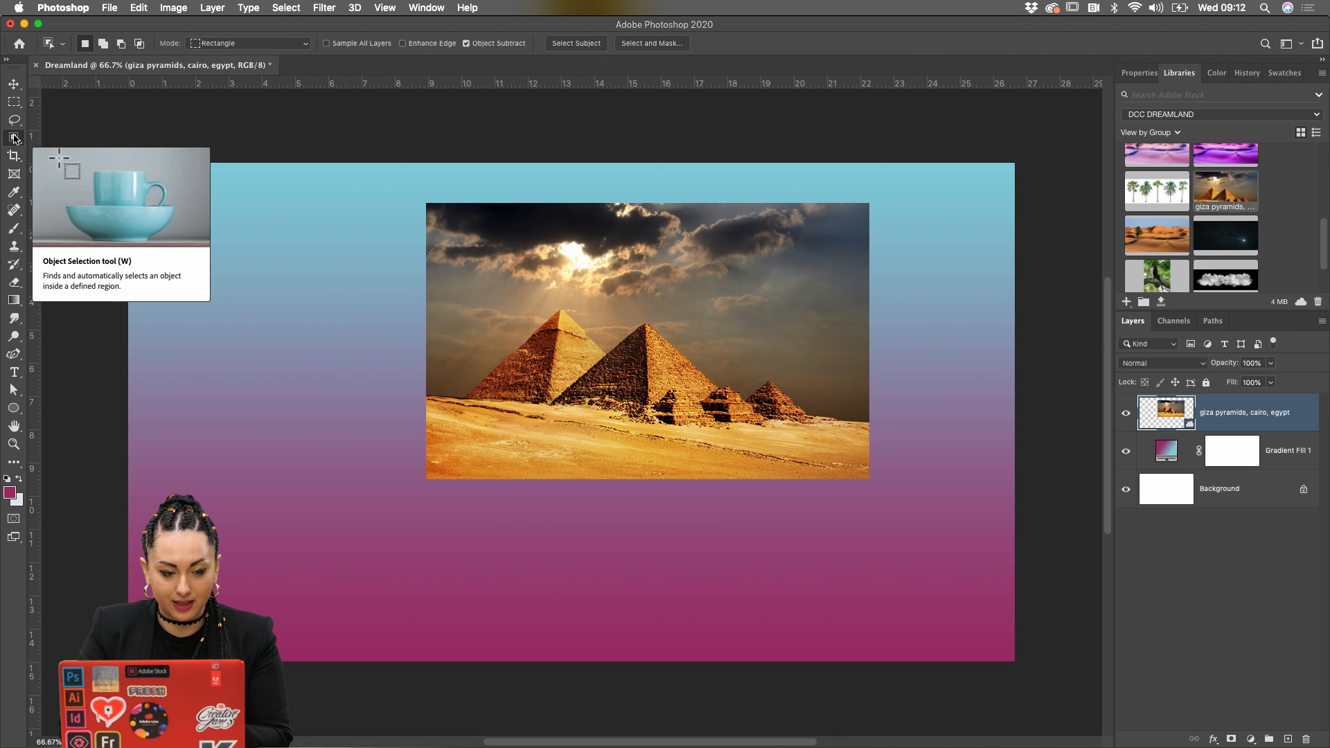
pyautogui.moveTo(445, 258); pyautogui.dragTo(835, 463)
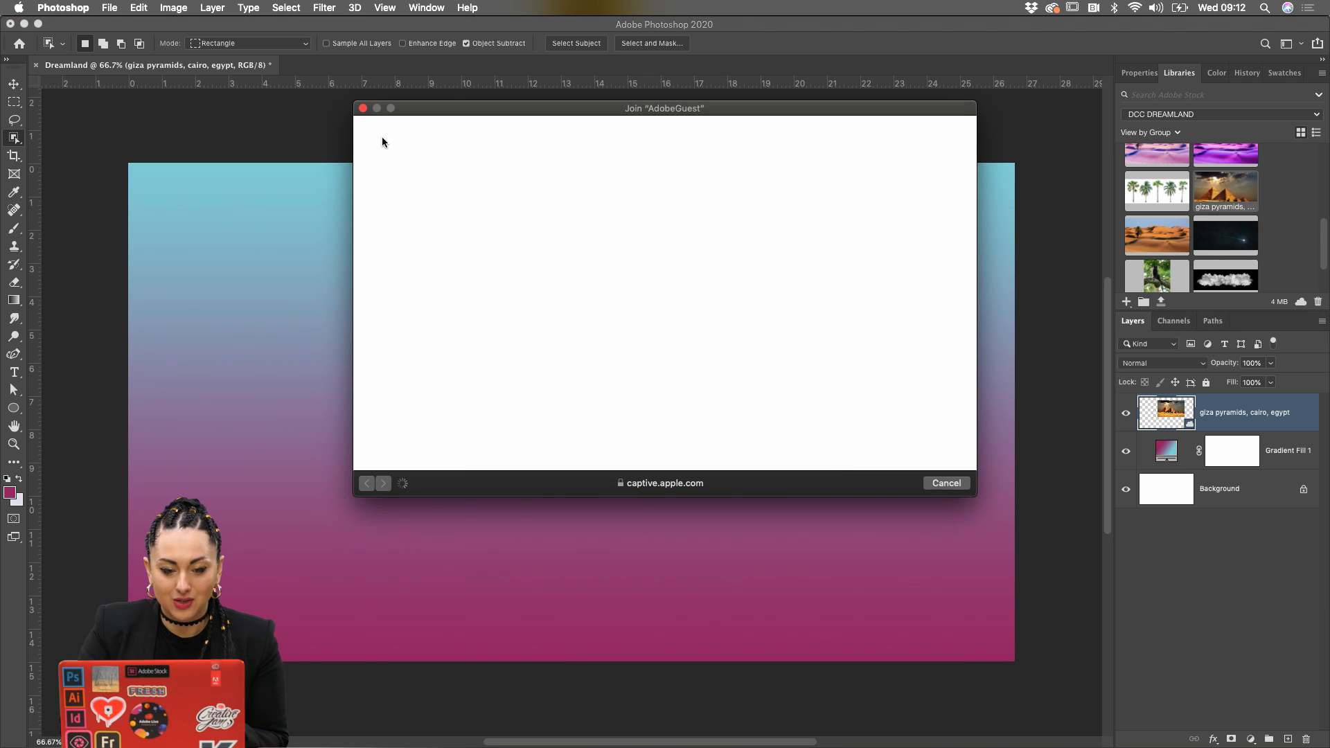
pyautogui.click(362, 108)
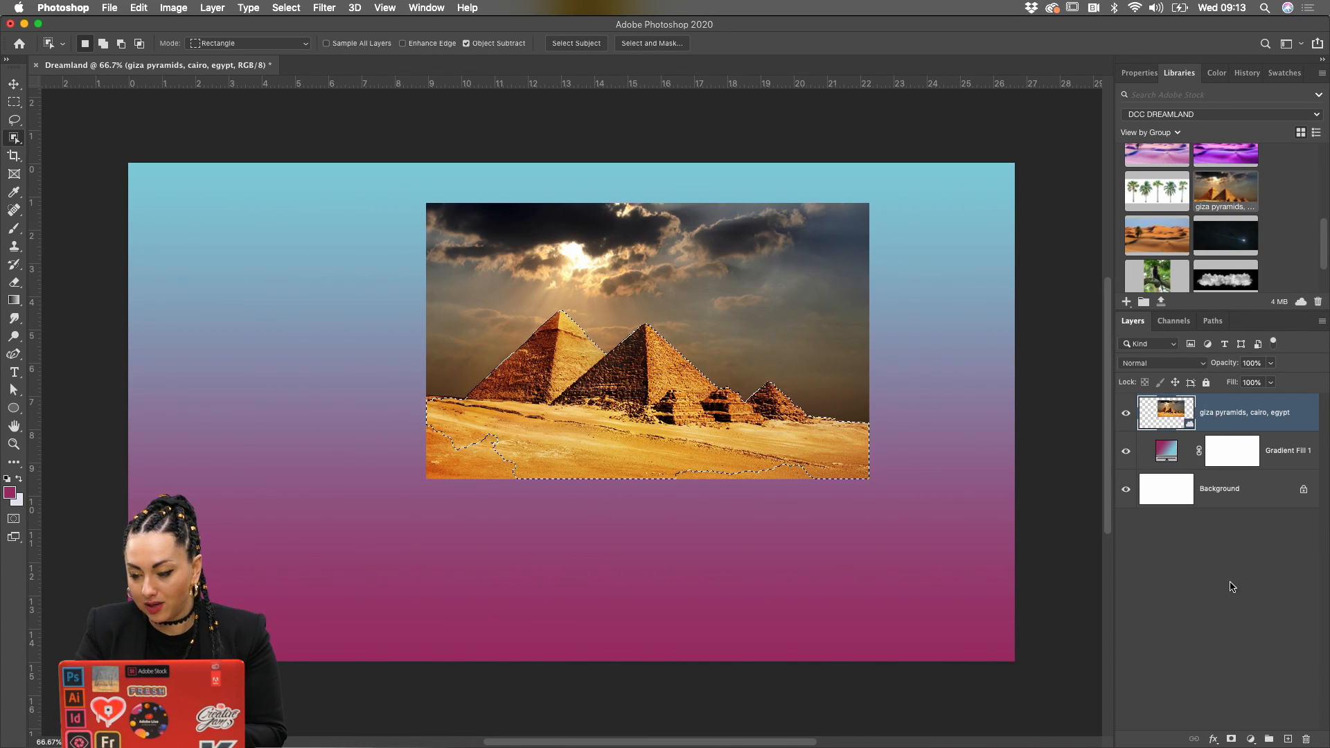
pyautogui.click(1232, 739)
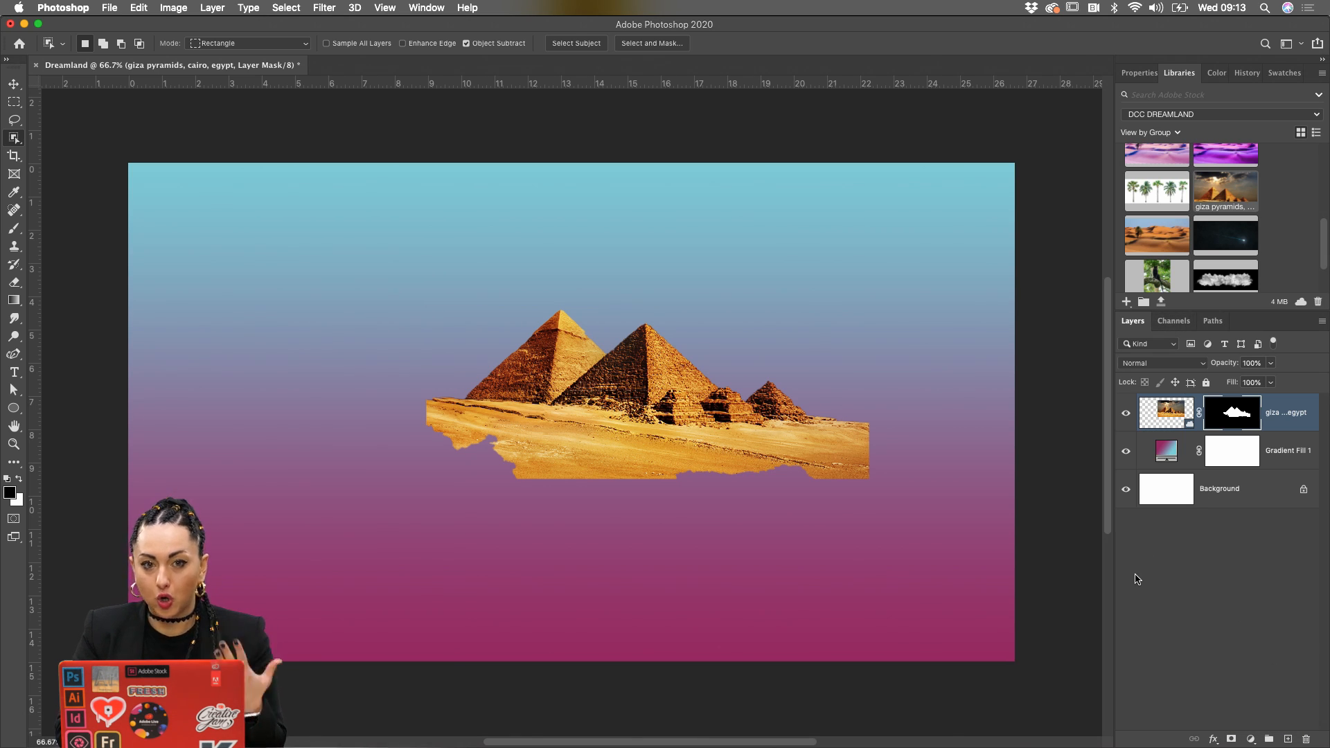
# Add a Solid Color fill layer in #a32f6c above the masked pyramids layer
pyautogui.click(1251, 739)
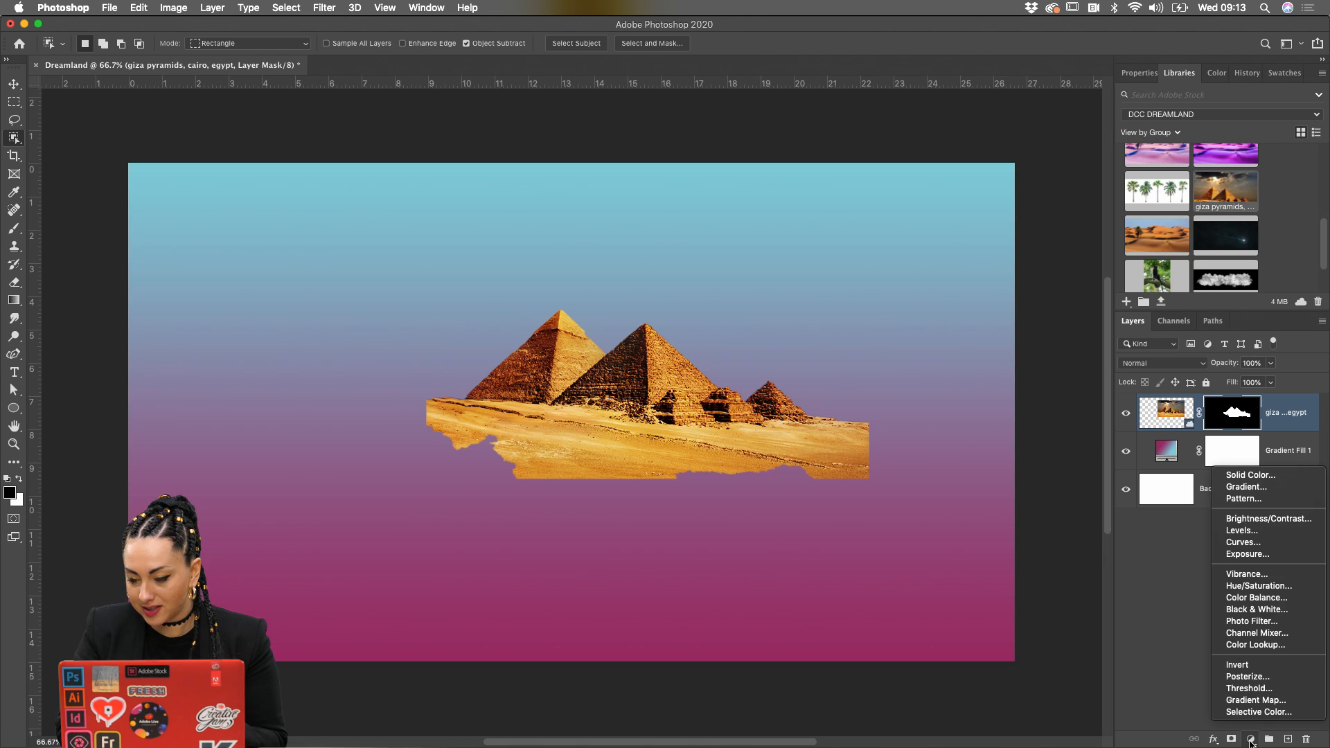
pyautogui.click(1224, 476)
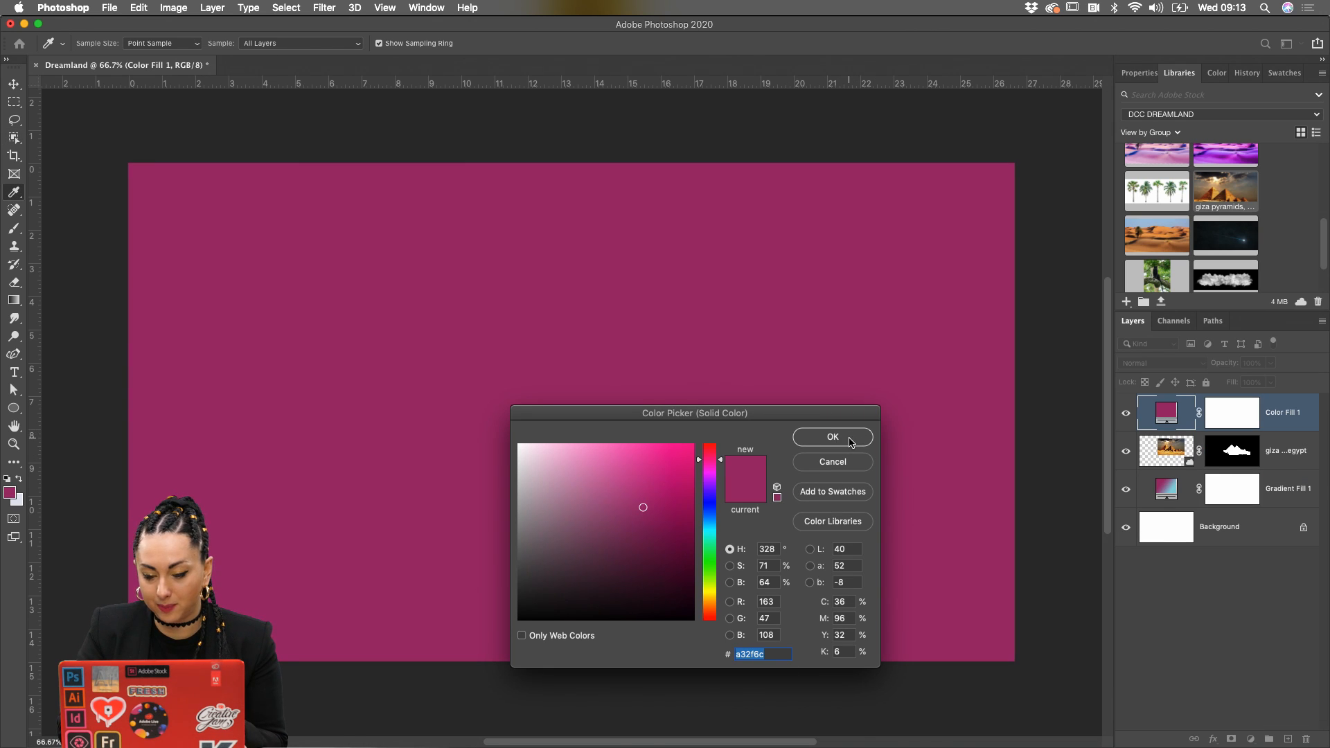
pyautogui.click(849, 444)
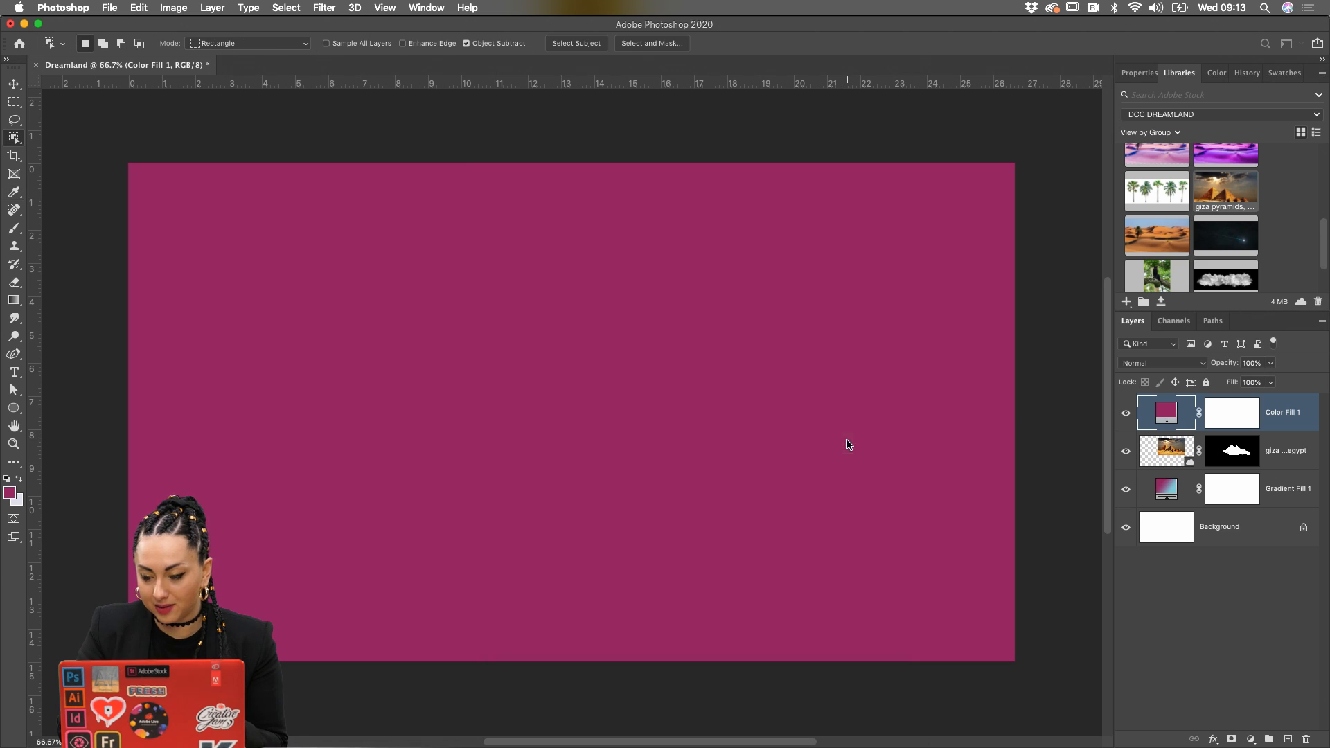
# Clip the magenta colour fill to the pyramids layer and set its blend mode to Color
pyautogui.keyDown('alt'); pyautogui.click(1280, 428); pyautogui.keyUp('alt')
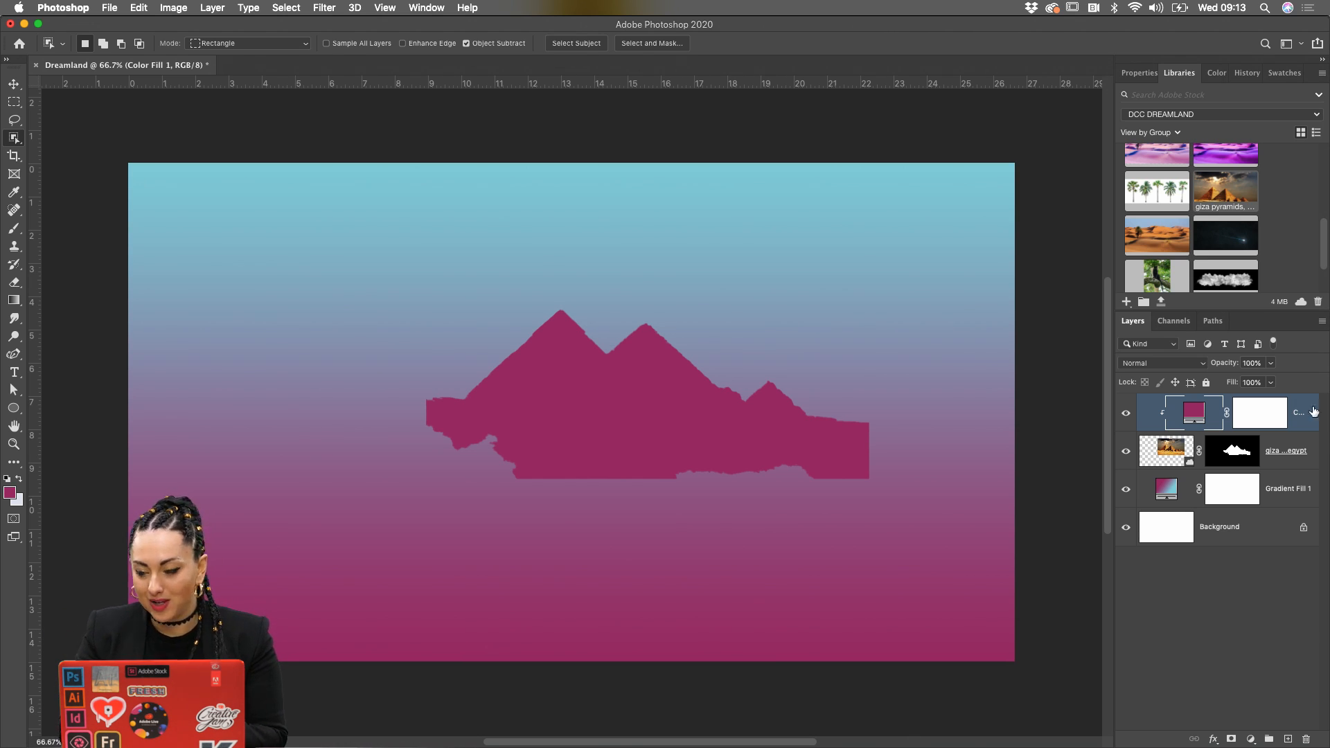
pyautogui.click(1202, 365)
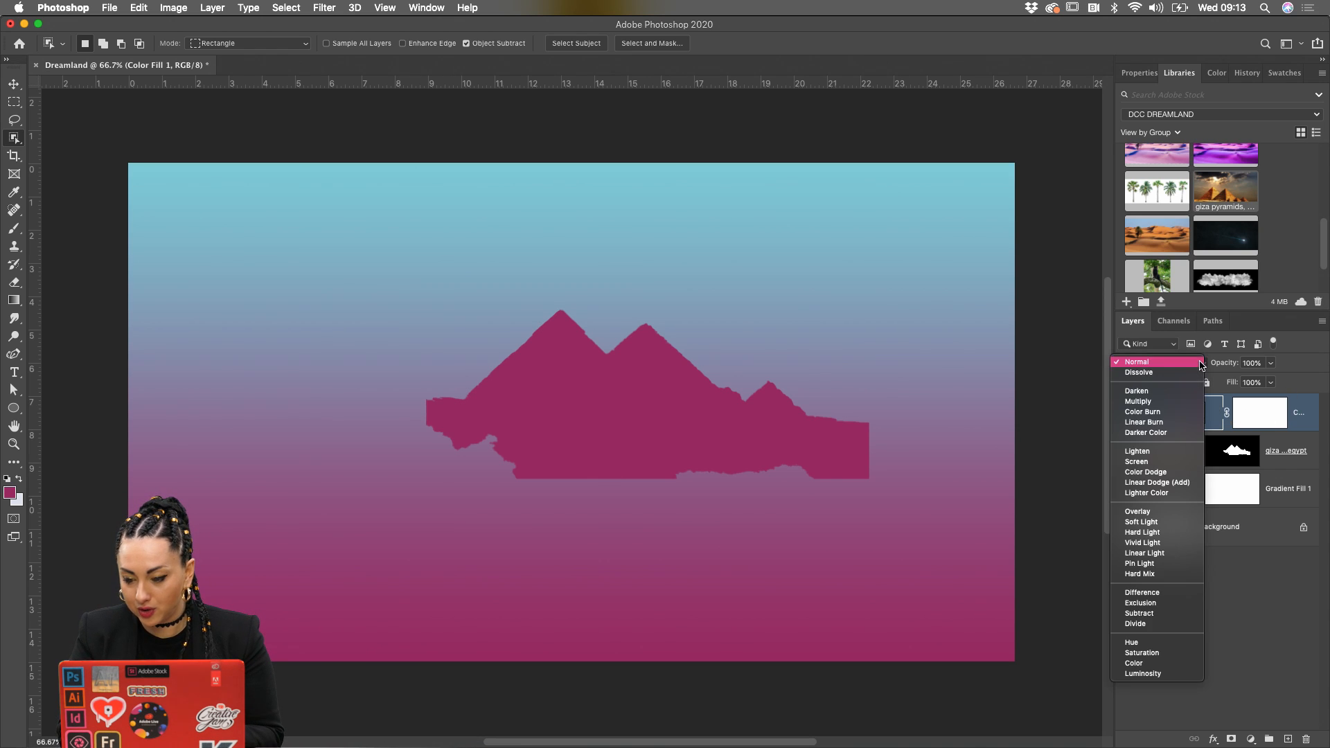
pyautogui.click(1154, 663)
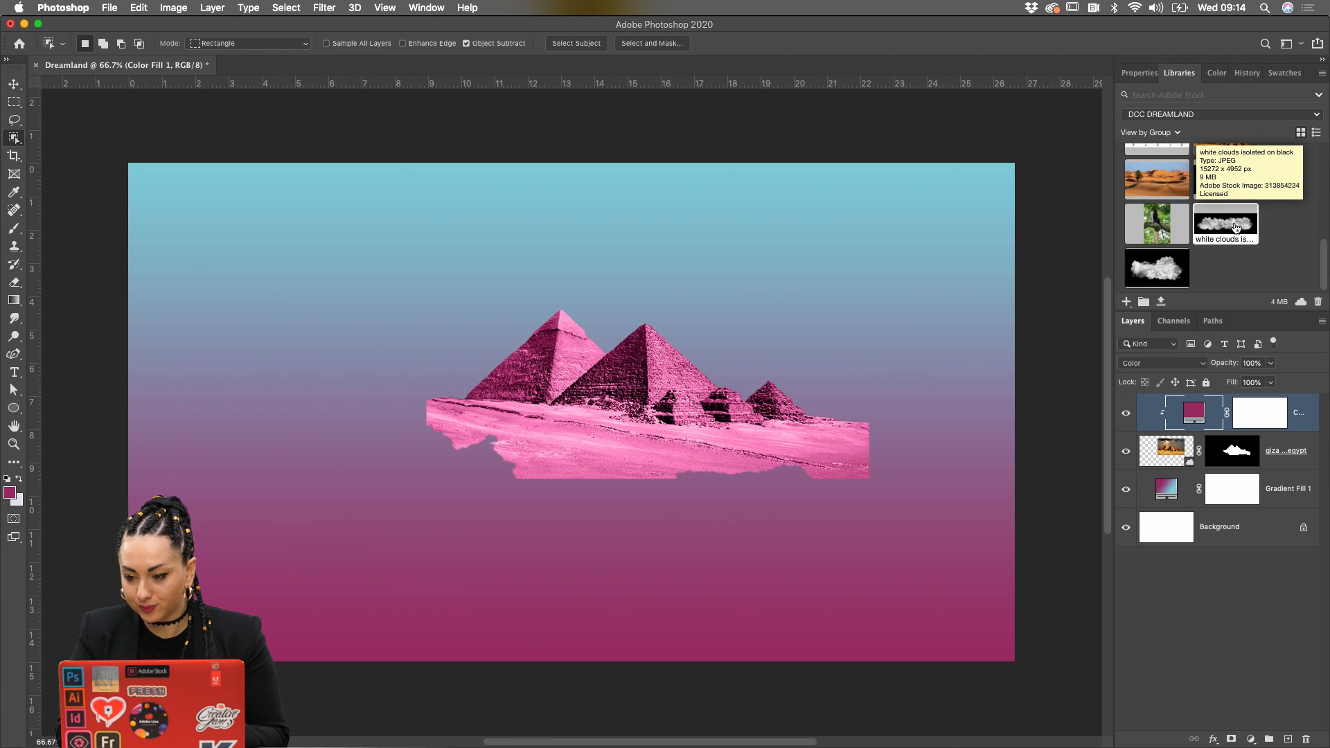
# Place the wide white clouds isolated on black image over the pyramids' base, centred at about 960, 639 px, with blend mode Screen
pyautogui.moveTo(1236, 227); pyautogui.dragTo(640, 422)
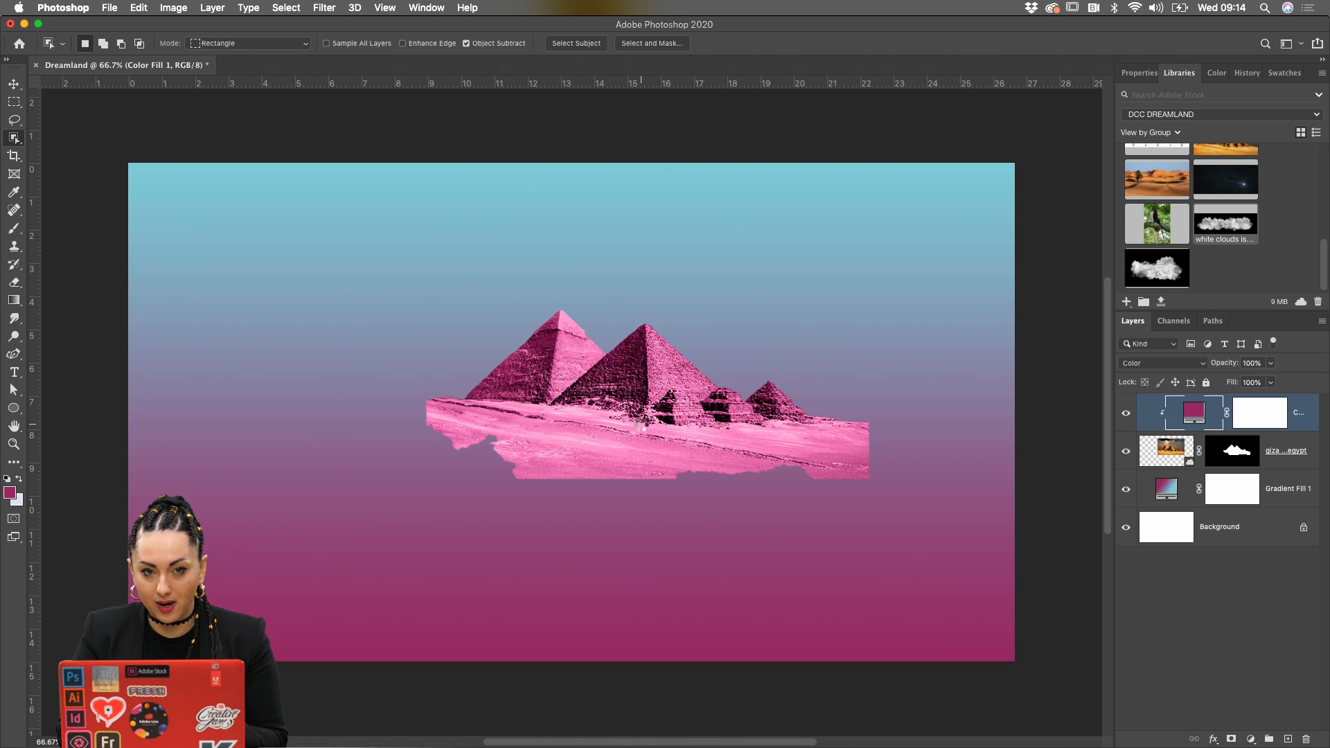
pyautogui.moveTo(665, 363); pyautogui.dragTo(620, 386)
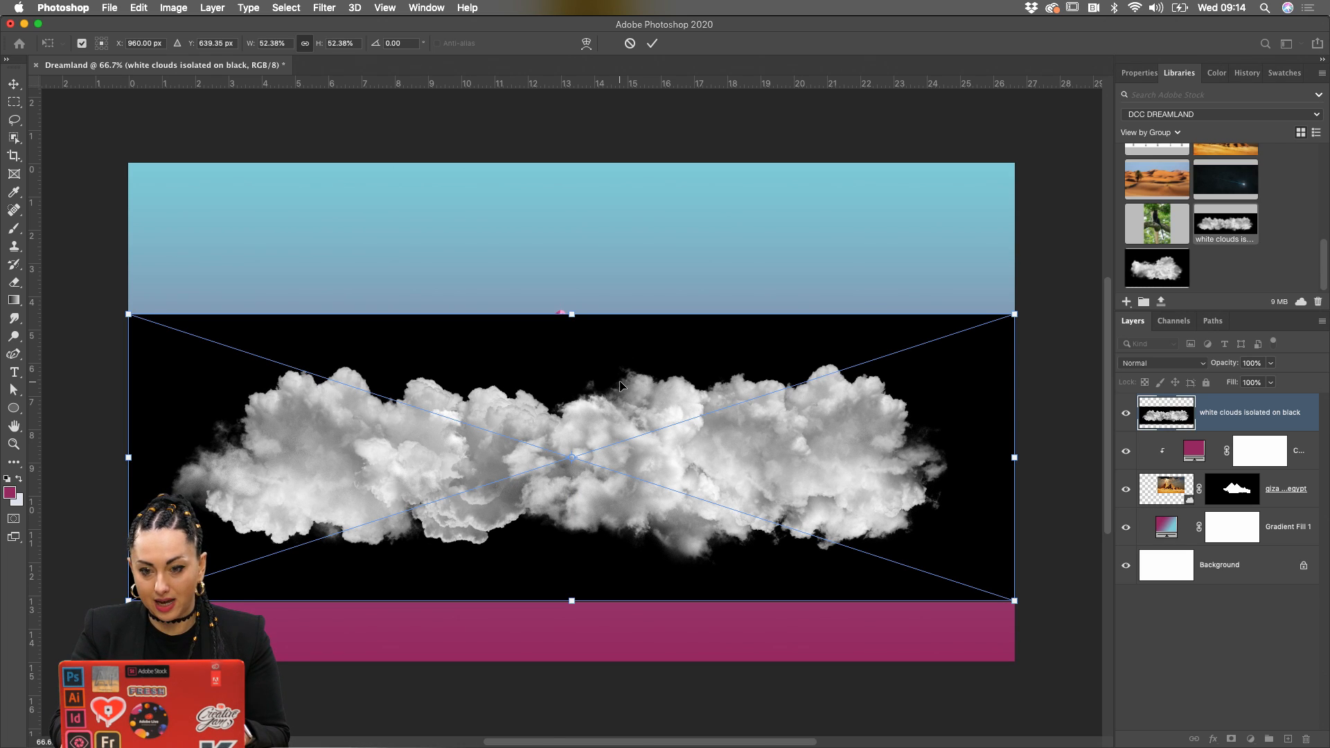
pyautogui.press('Return')
pyautogui.press('w')
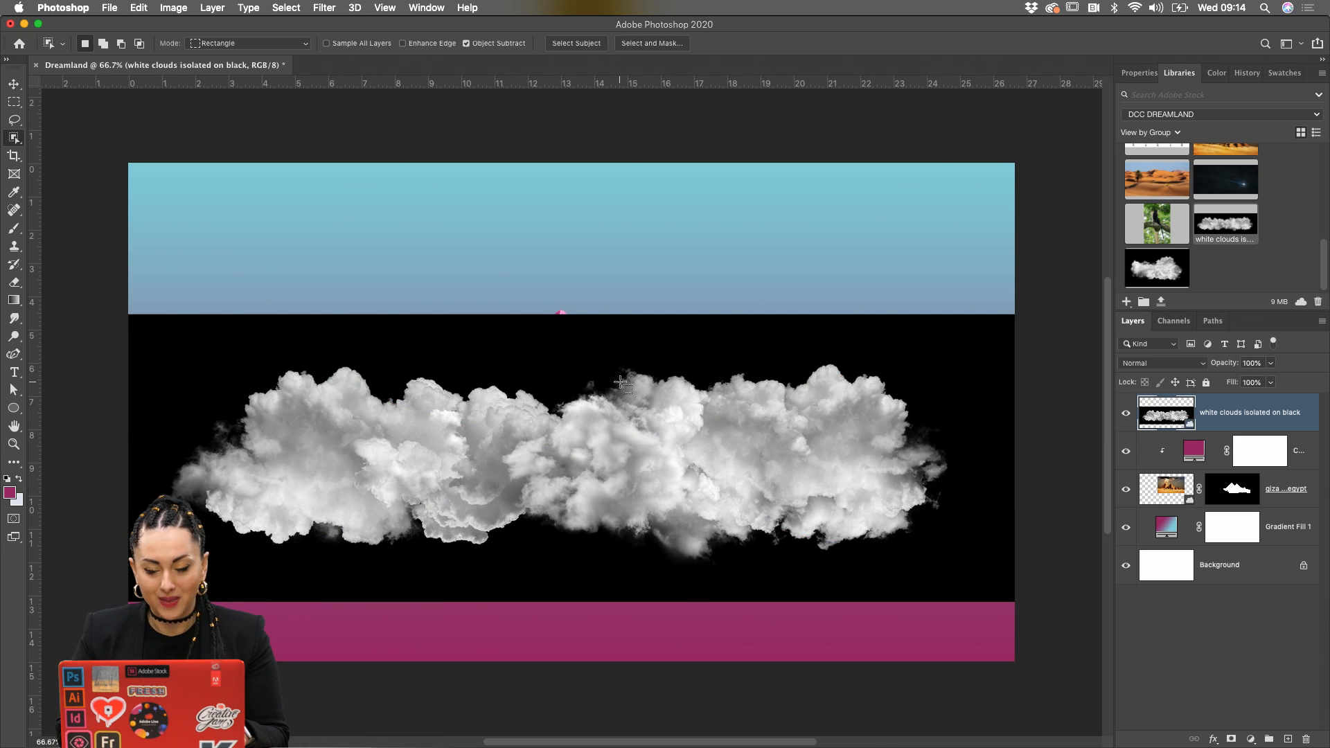
pyautogui.click(1164, 364)
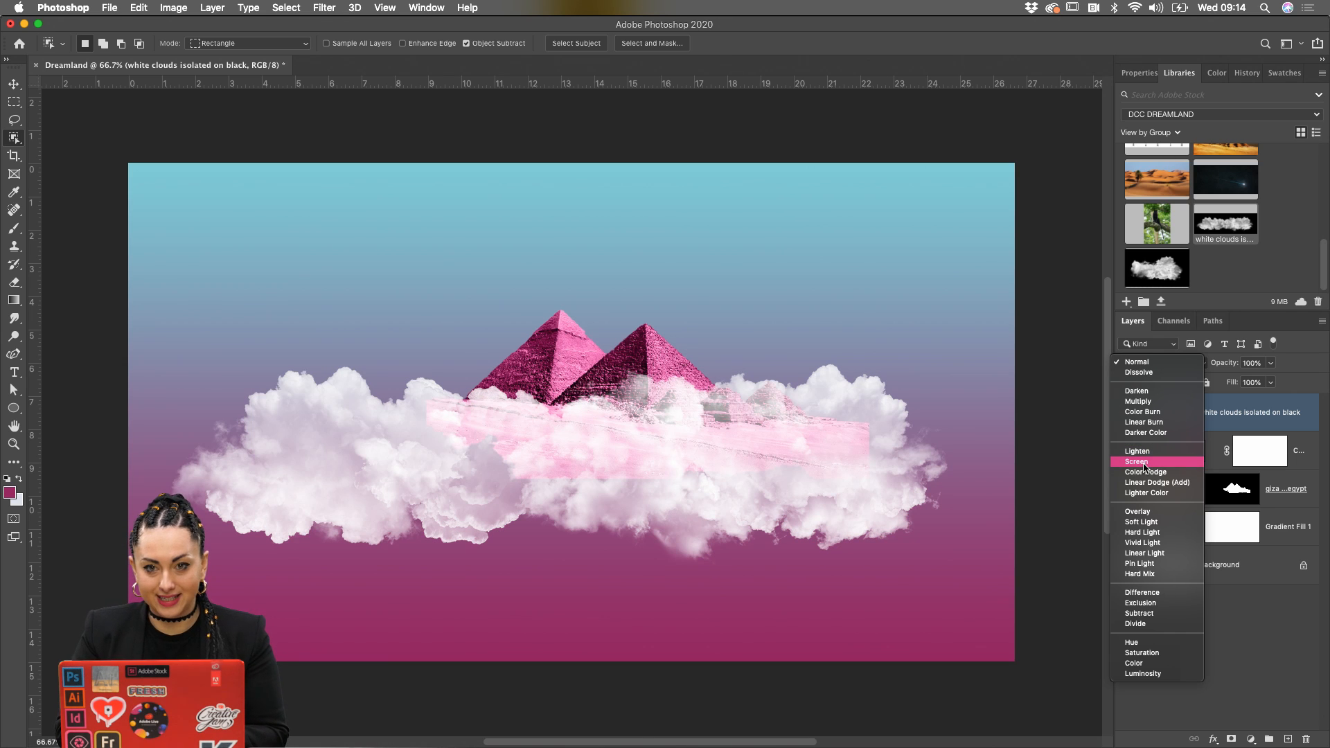
pyautogui.click(1144, 464)
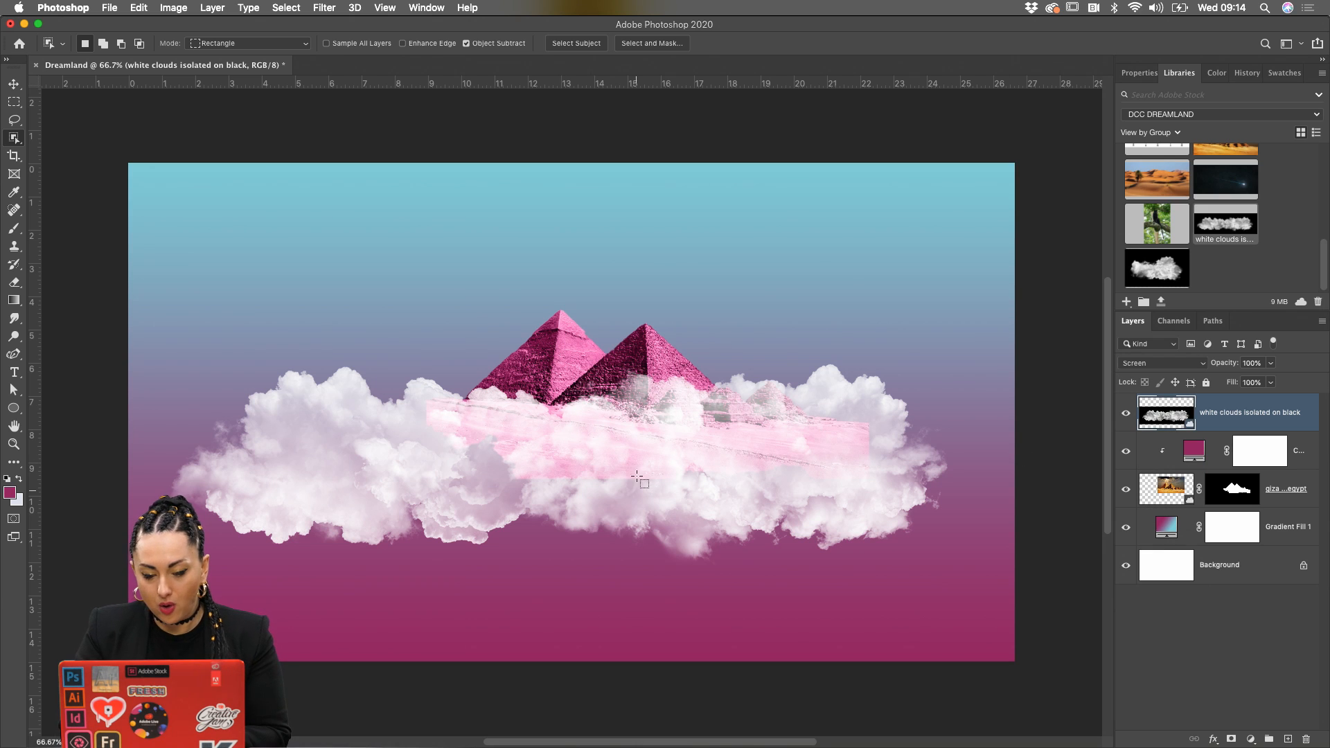
# Duplicate the white clouds layer and set the copy's blend mode to Normal
pyautogui.scroll(2, 575, 419)
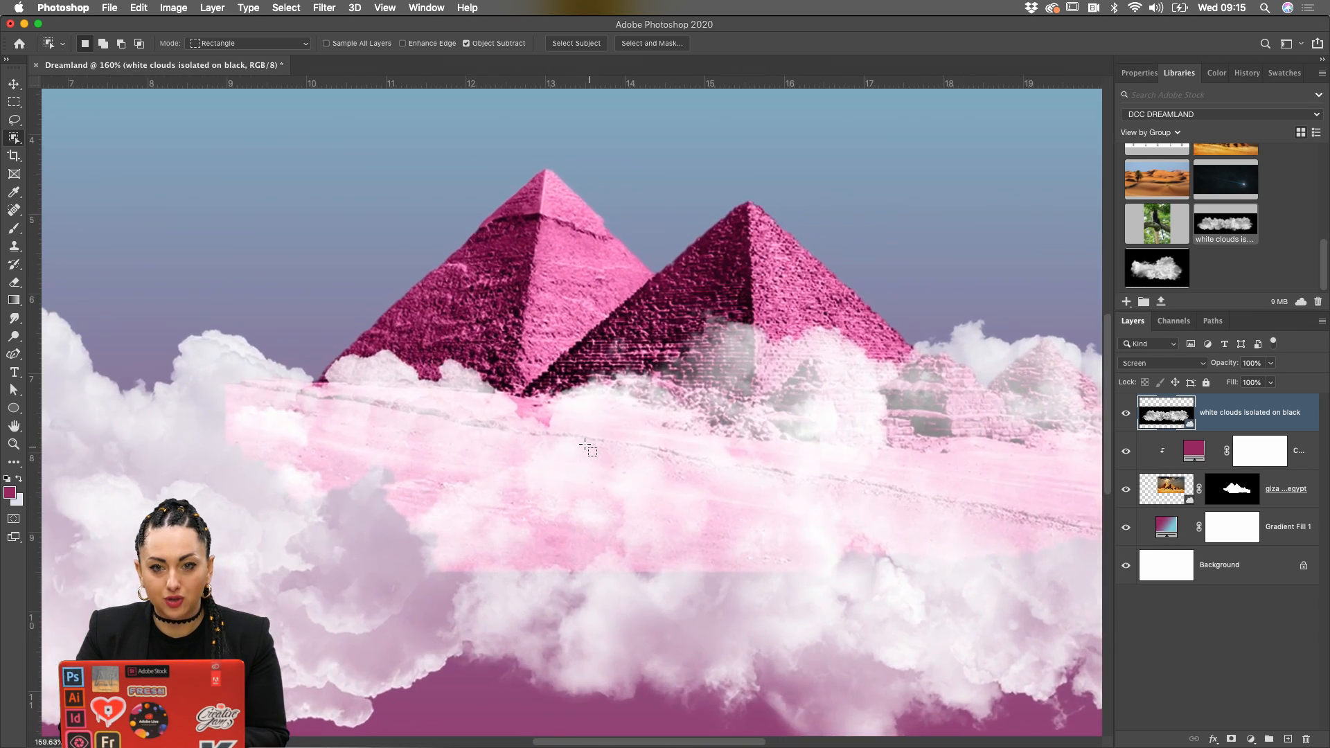
pyautogui.scroll(-2, 587, 447)
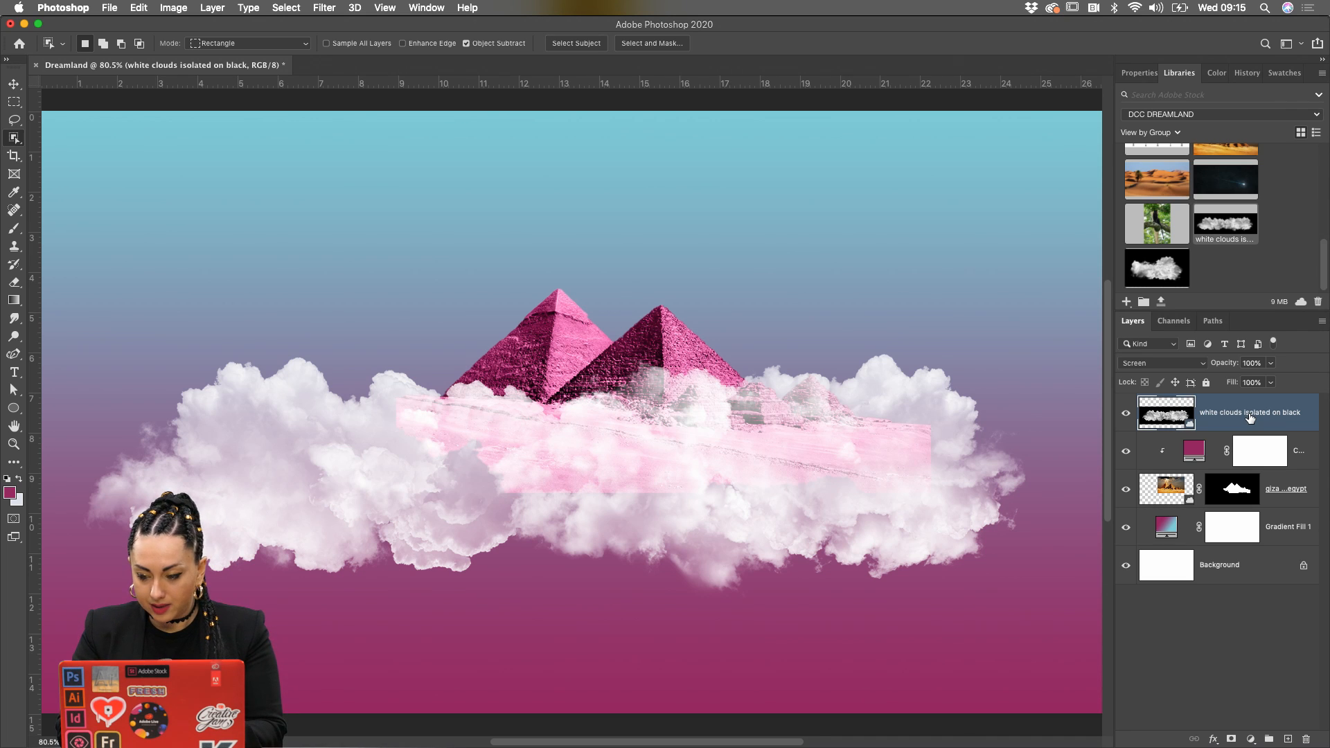
pyautogui.press('super+j')
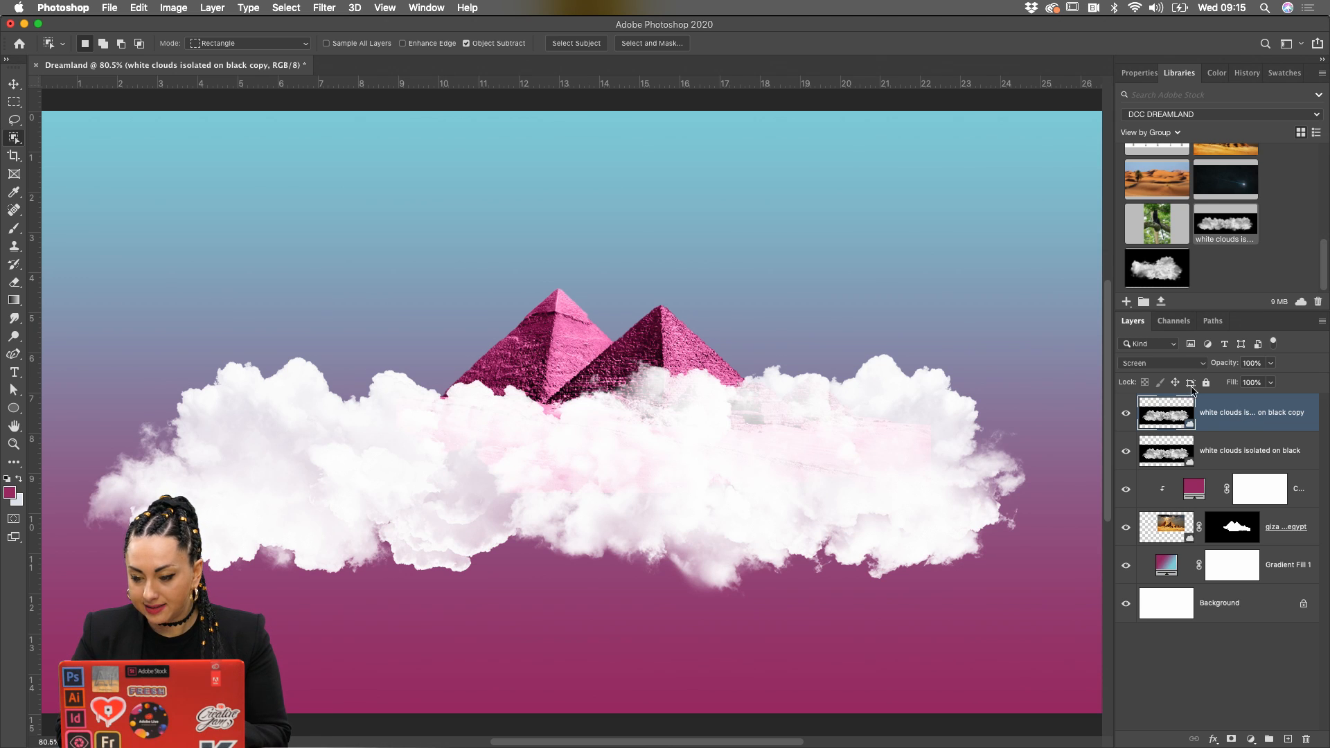
pyautogui.click(1186, 363)
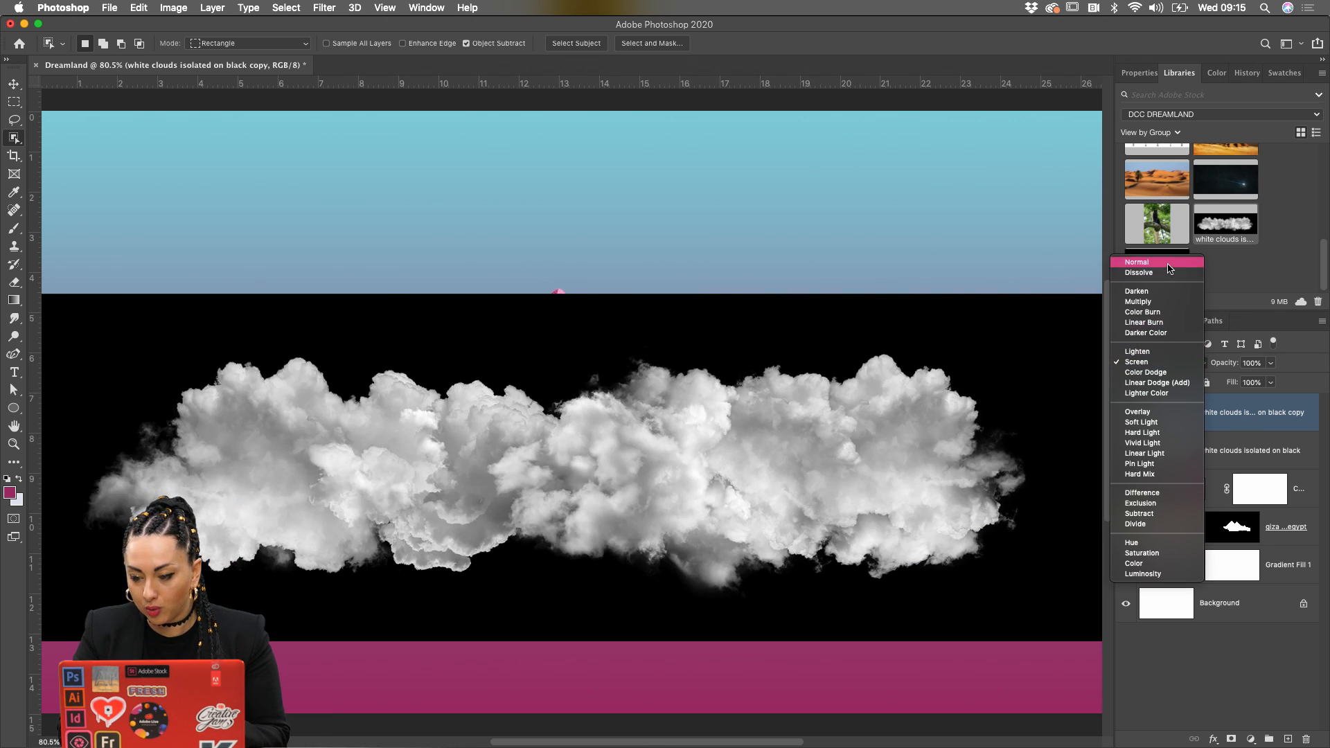
pyautogui.click(1169, 263)
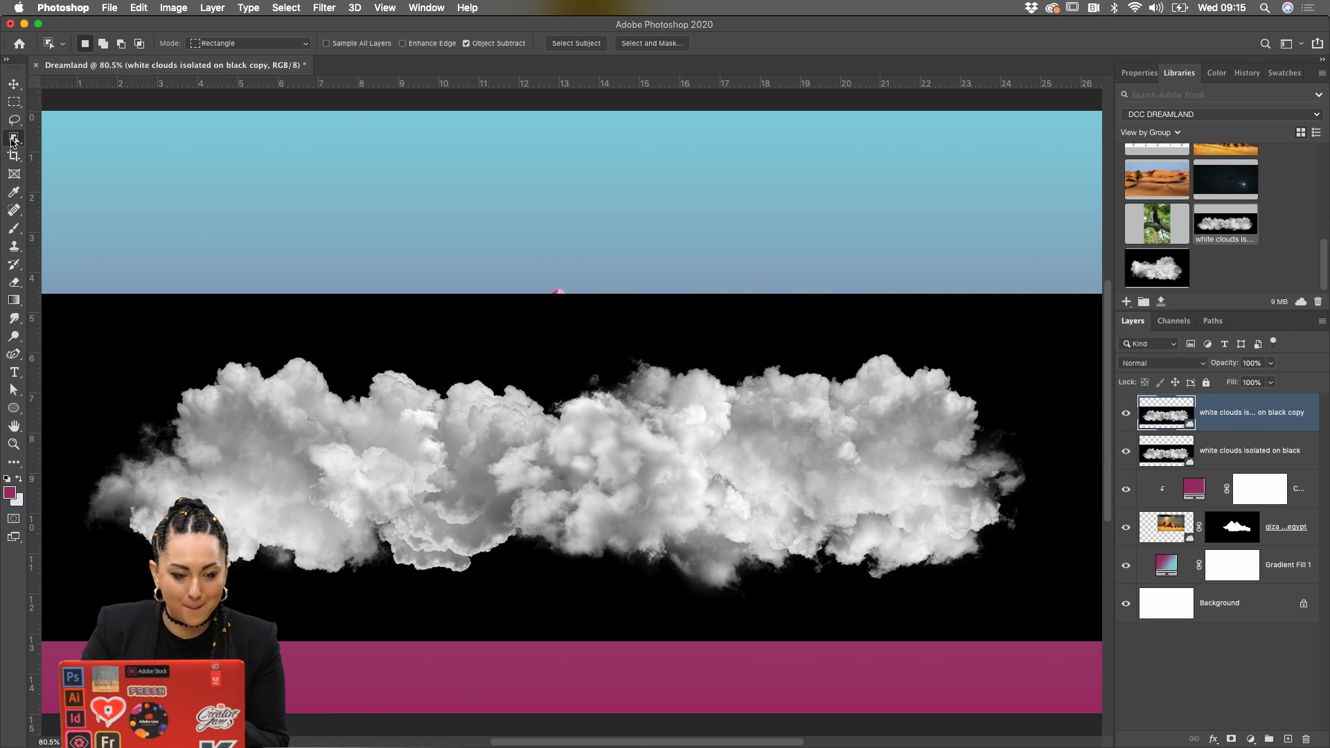
# Select the whole cloud bank with the Object Selection tool and mask the cloud copy with that selection
pyautogui.moveTo(77, 331); pyautogui.dragTo(784, 620)
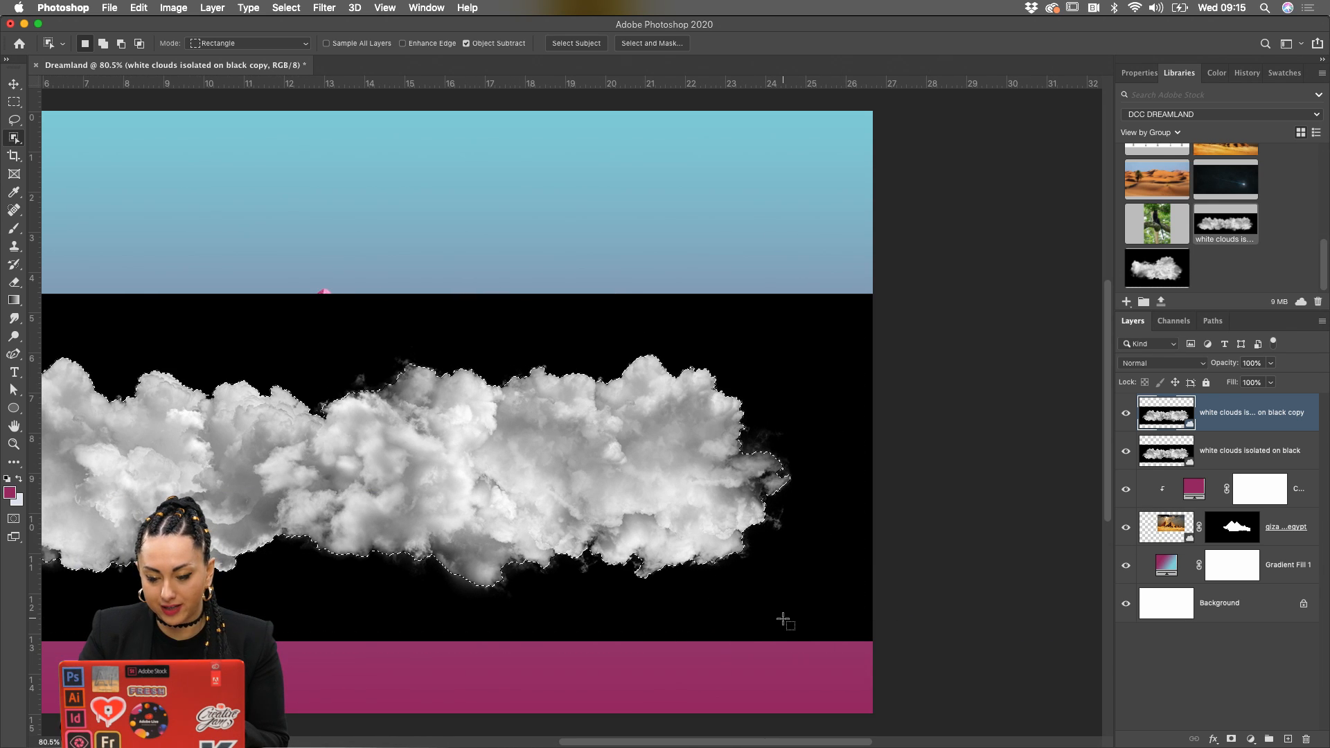
pyautogui.hscroll(-5, 783, 620)
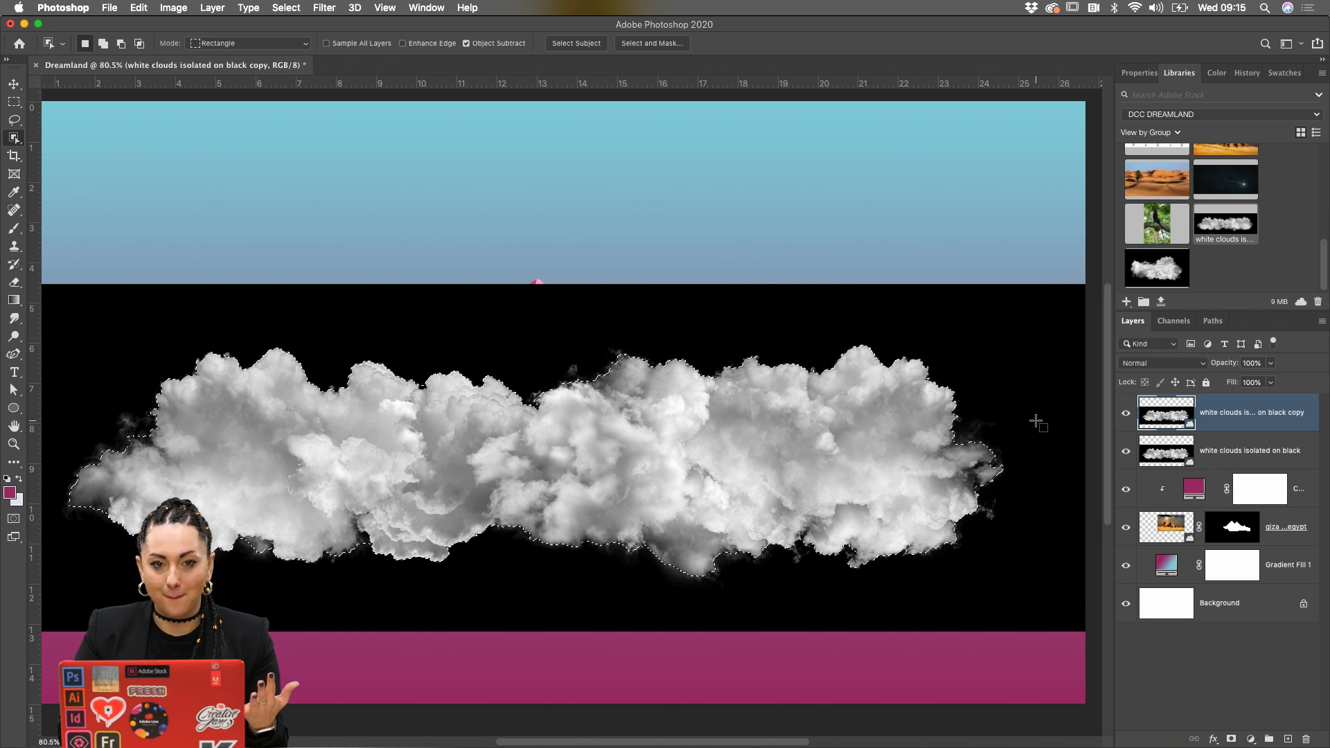
pyautogui.click(1232, 740)
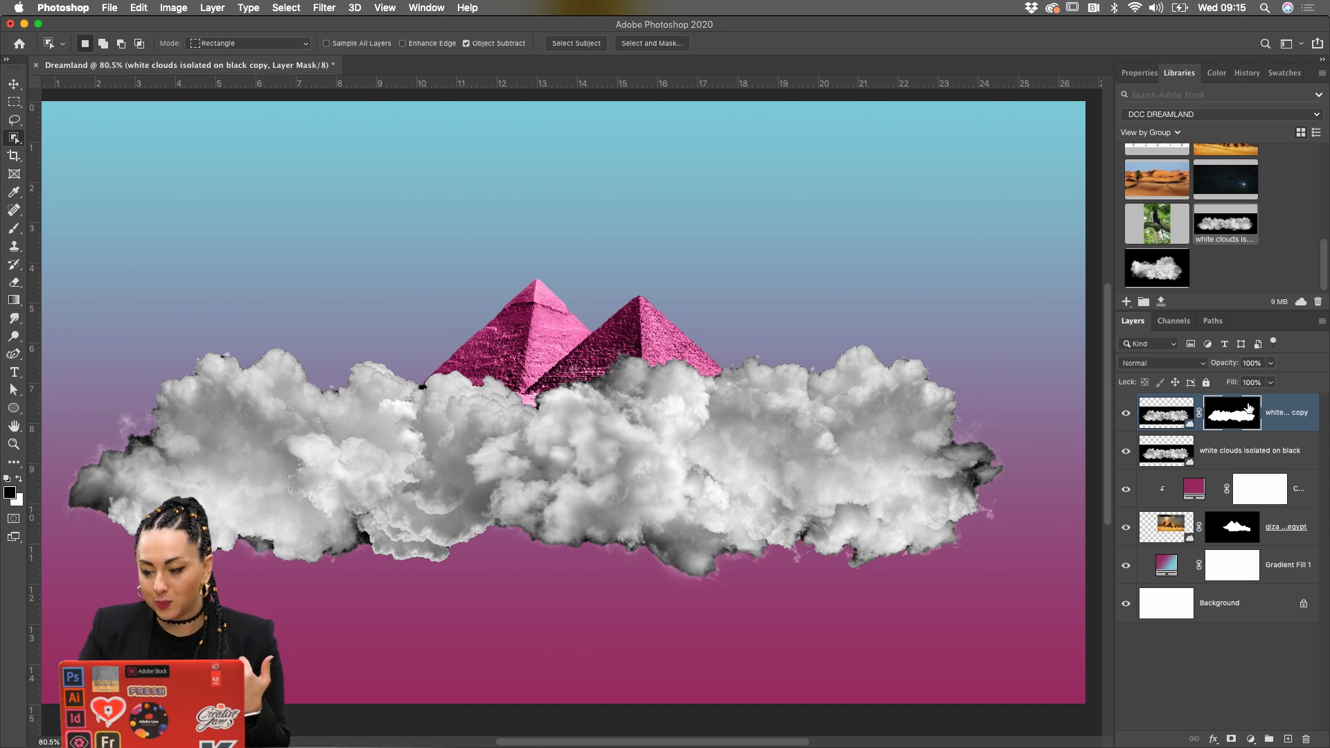
# Paint black on the cloud copy's mask with a 125 px brush all around the cloud bank to remove its hard dark edges
pyautogui.press('b')
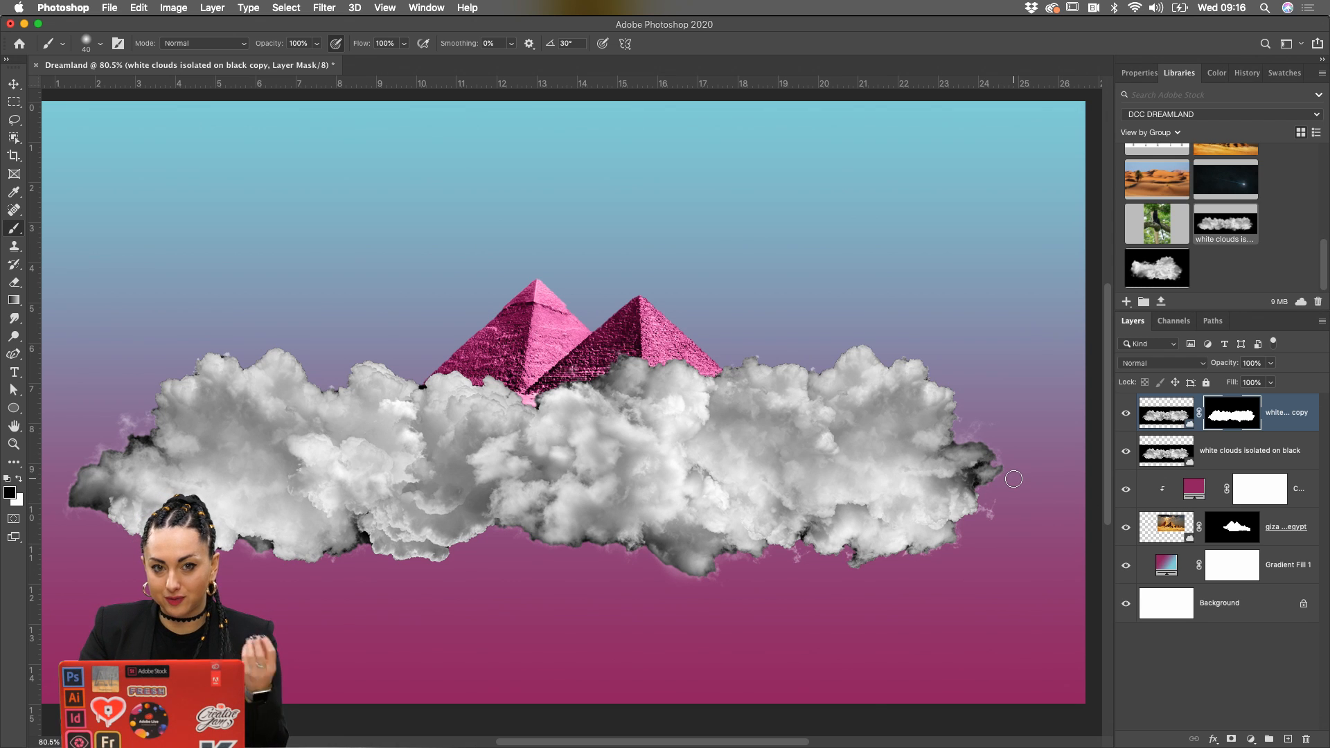
pyautogui.click(1126, 414)
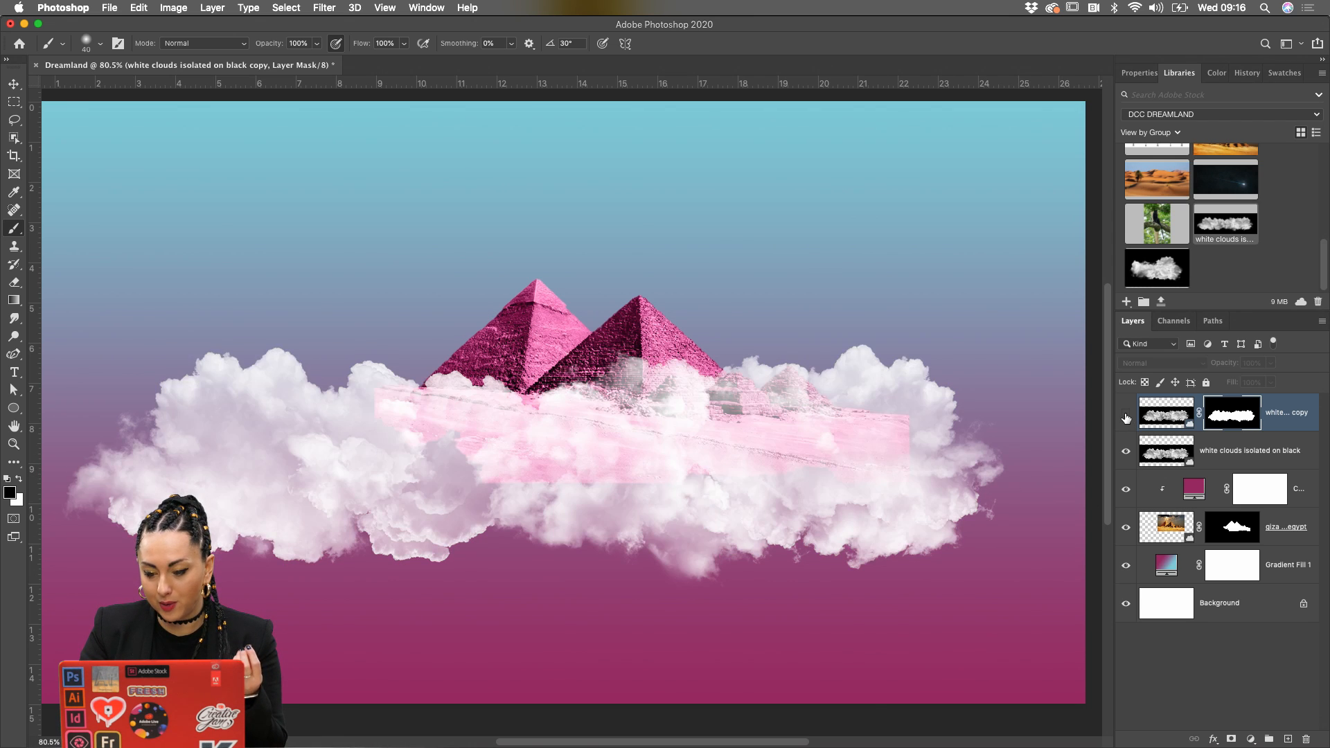
pyautogui.click(1126, 414)
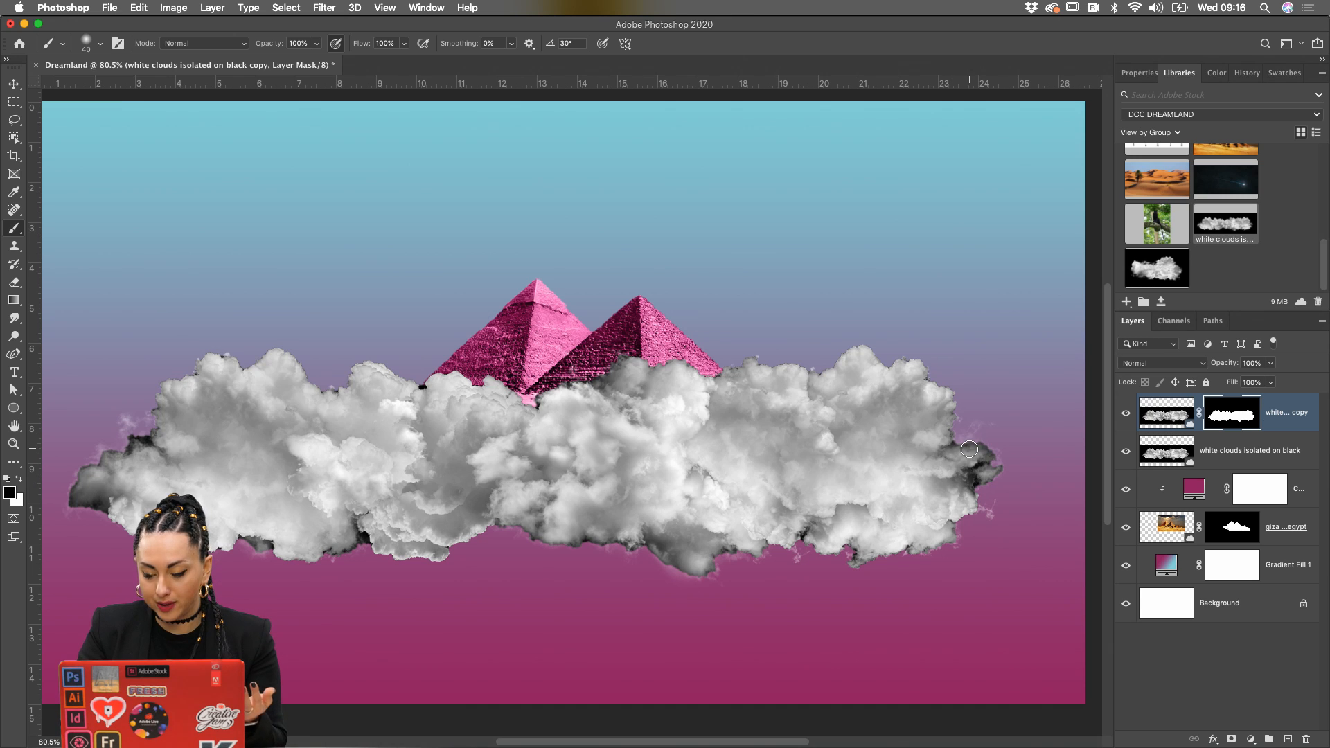
pyautogui.press(']')
pyautogui.press(']')
pyautogui.press(']')
pyautogui.press(']')
pyautogui.press(']')
pyautogui.press(']')
pyautogui.press(']')
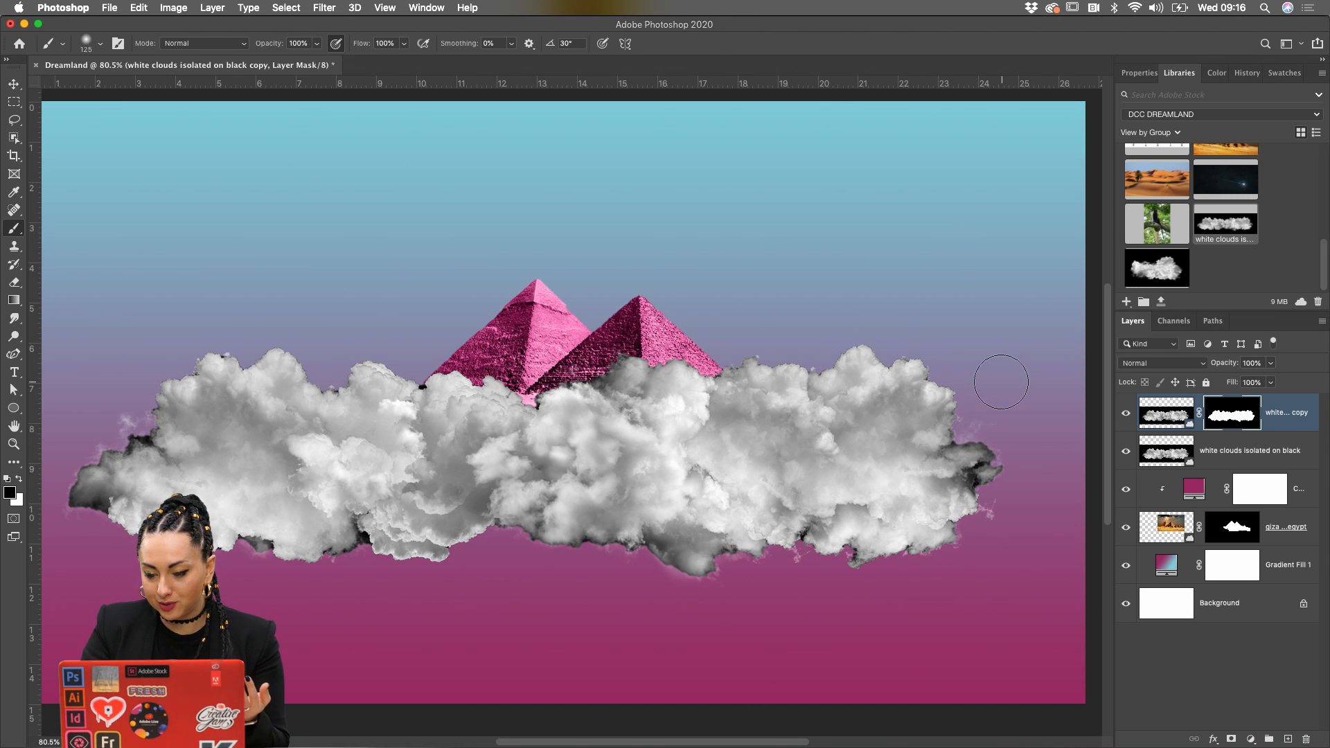
pyautogui.moveTo(1001, 382)
pyautogui.mouseDown()
pyautogui.moveTo(981, 409)
pyautogui.moveTo(960, 388)
pyautogui.moveTo(1036, 415)
pyautogui.mouseUp()
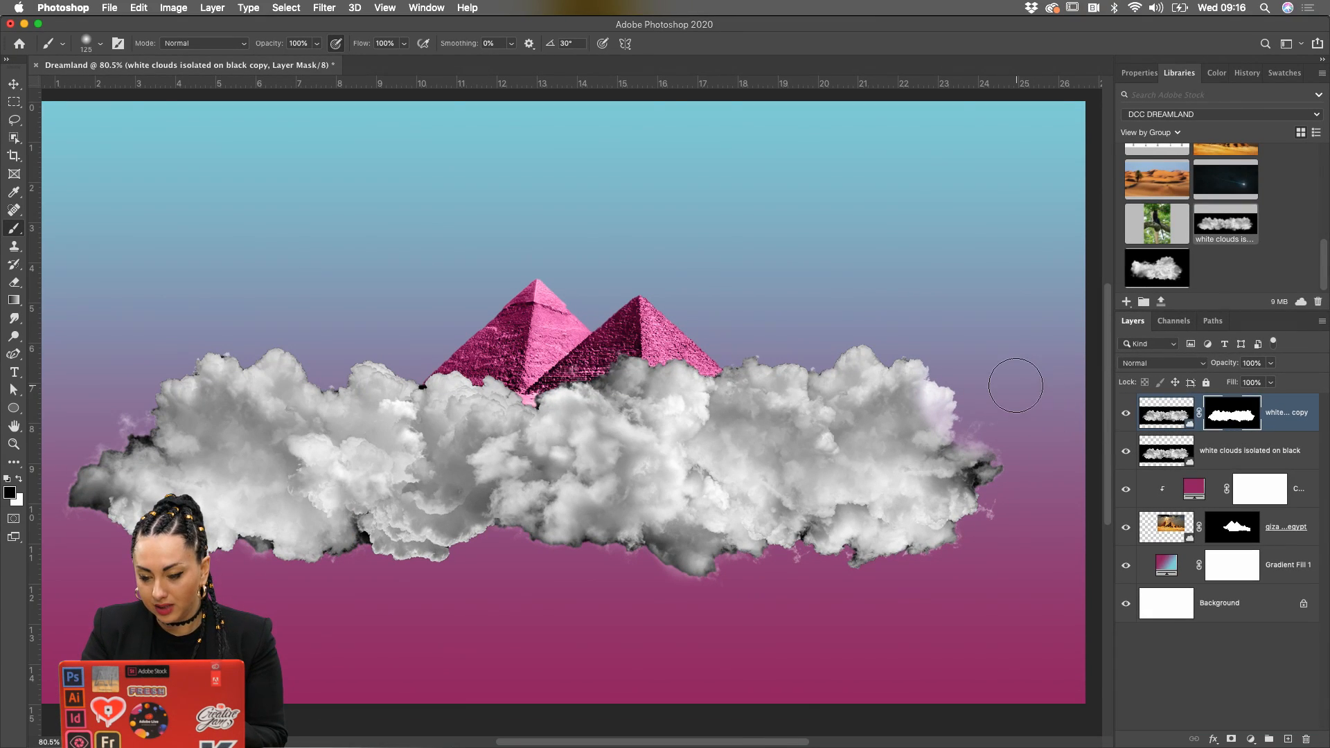
pyautogui.moveTo(962, 350)
pyautogui.mouseDown()
pyautogui.moveTo(502, 368)
pyautogui.moveTo(282, 347)
pyautogui.moveTo(201, 363)
pyautogui.moveTo(120, 396)
pyautogui.moveTo(87, 471)
pyautogui.moveTo(106, 537)
pyautogui.mouseUp()
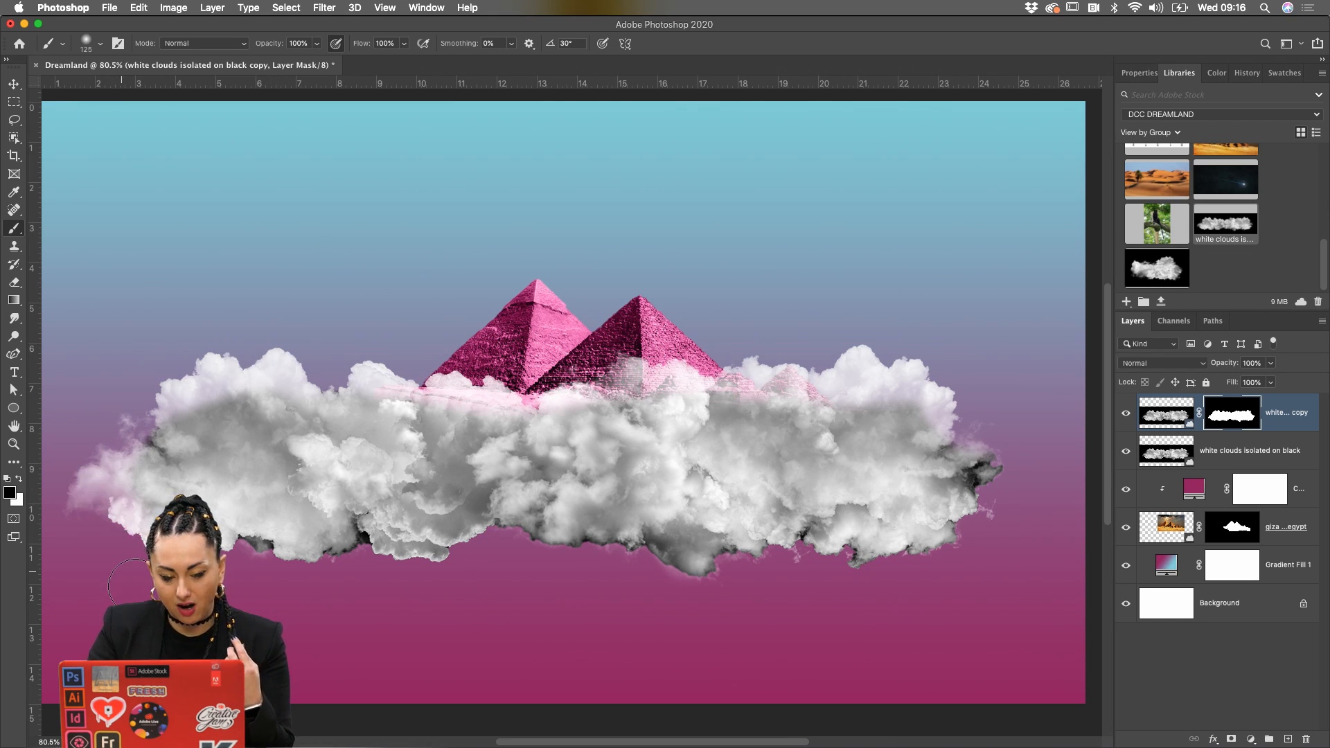
pyautogui.moveTo(228, 548)
pyautogui.mouseDown()
pyautogui.moveTo(347, 575)
pyautogui.moveTo(362, 562)
pyautogui.moveTo(407, 582)
pyautogui.moveTo(490, 562)
pyautogui.moveTo(534, 588)
pyautogui.moveTo(586, 592)
pyautogui.mouseUp()
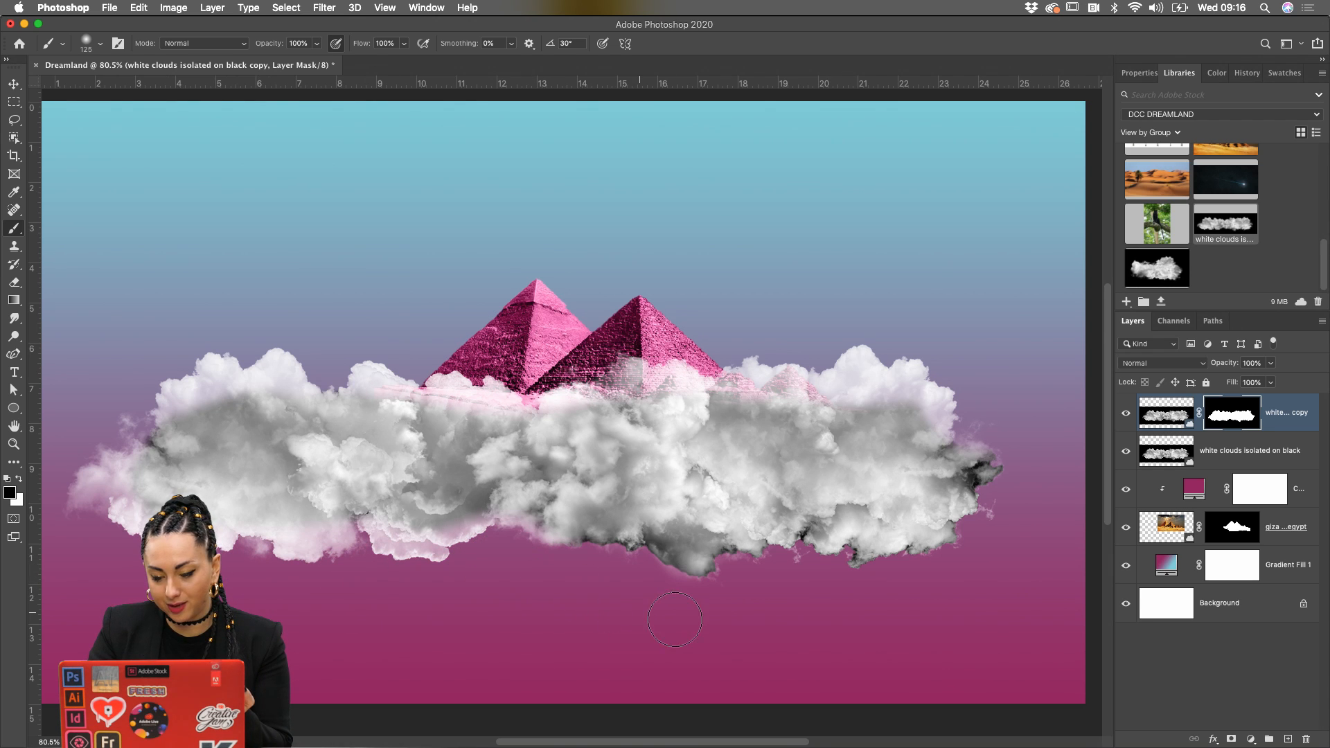
pyautogui.moveTo(675, 619)
pyautogui.mouseDown()
pyautogui.moveTo(702, 573)
pyautogui.moveTo(716, 580)
pyautogui.moveTo(588, 566)
pyautogui.moveTo(879, 588)
pyautogui.moveTo(972, 534)
pyautogui.moveTo(996, 461)
pyautogui.mouseUp()
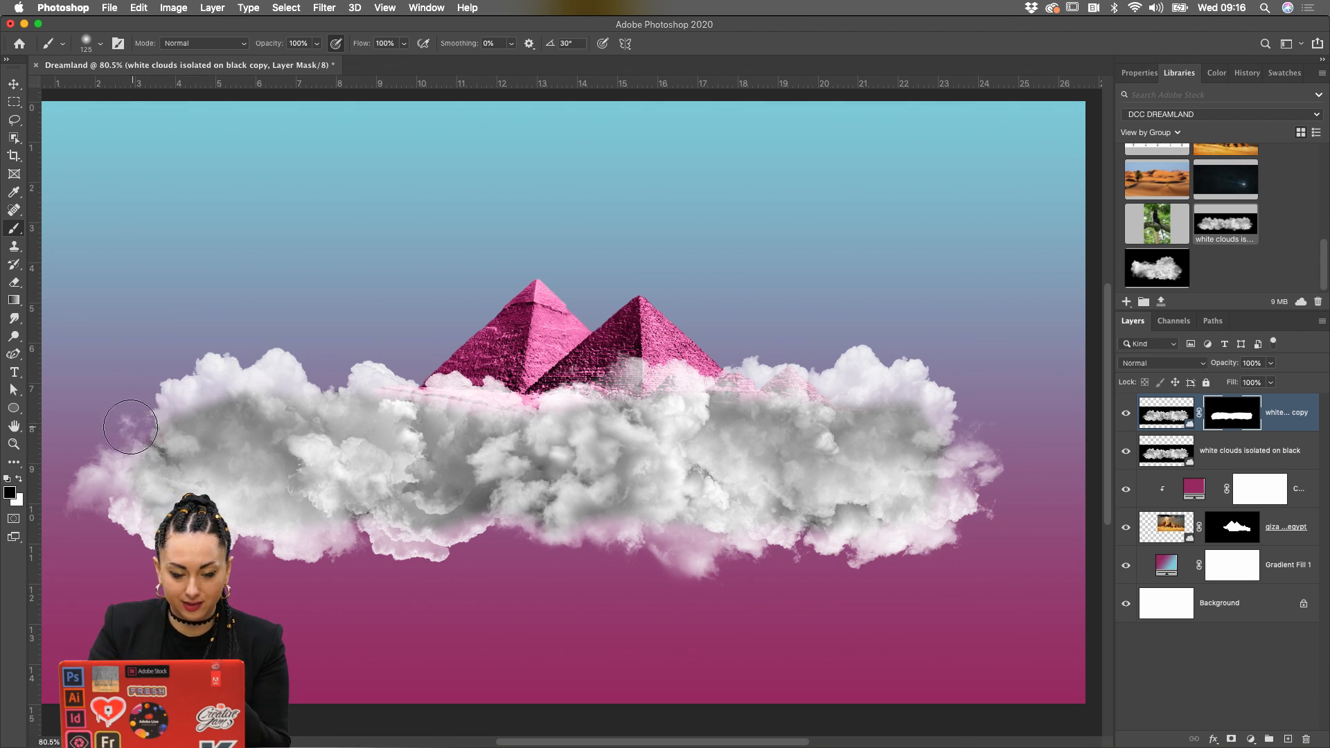
pyautogui.scroll(-2, 682, 447)
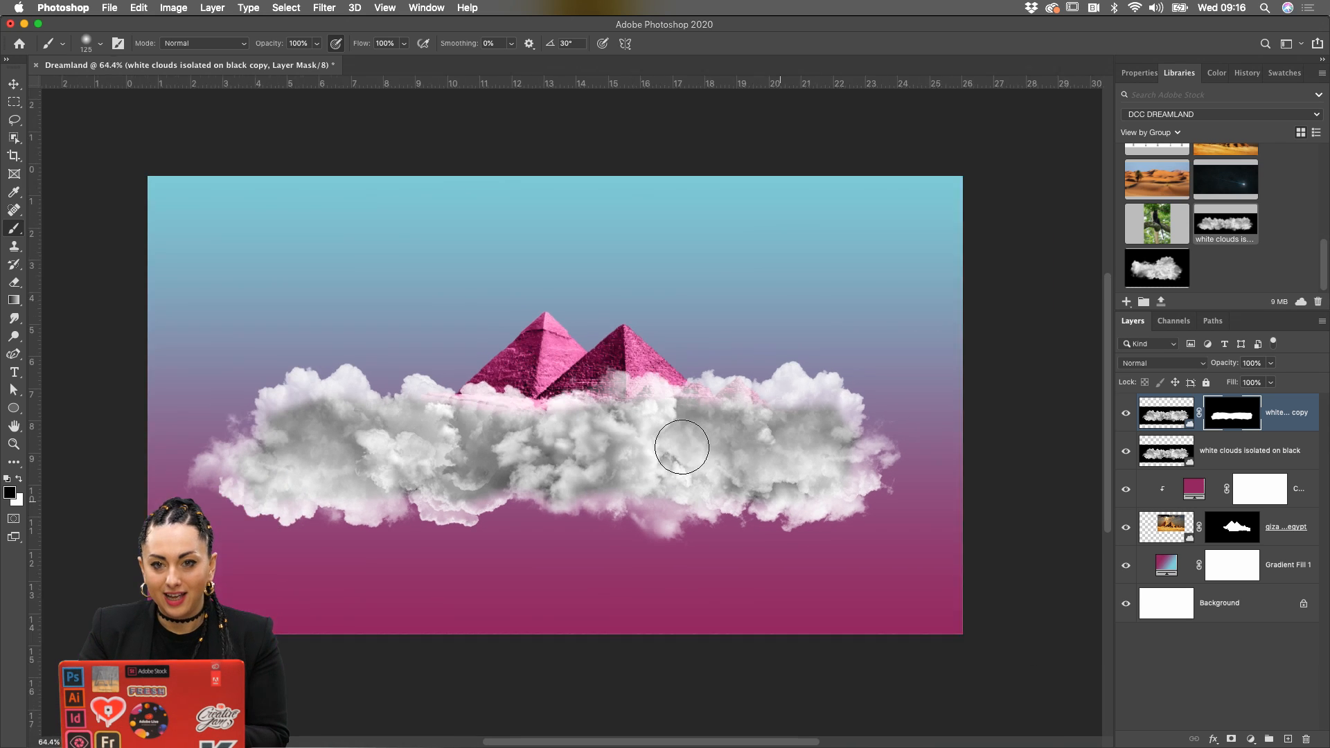
pyautogui.scroll(-1, 681, 446)
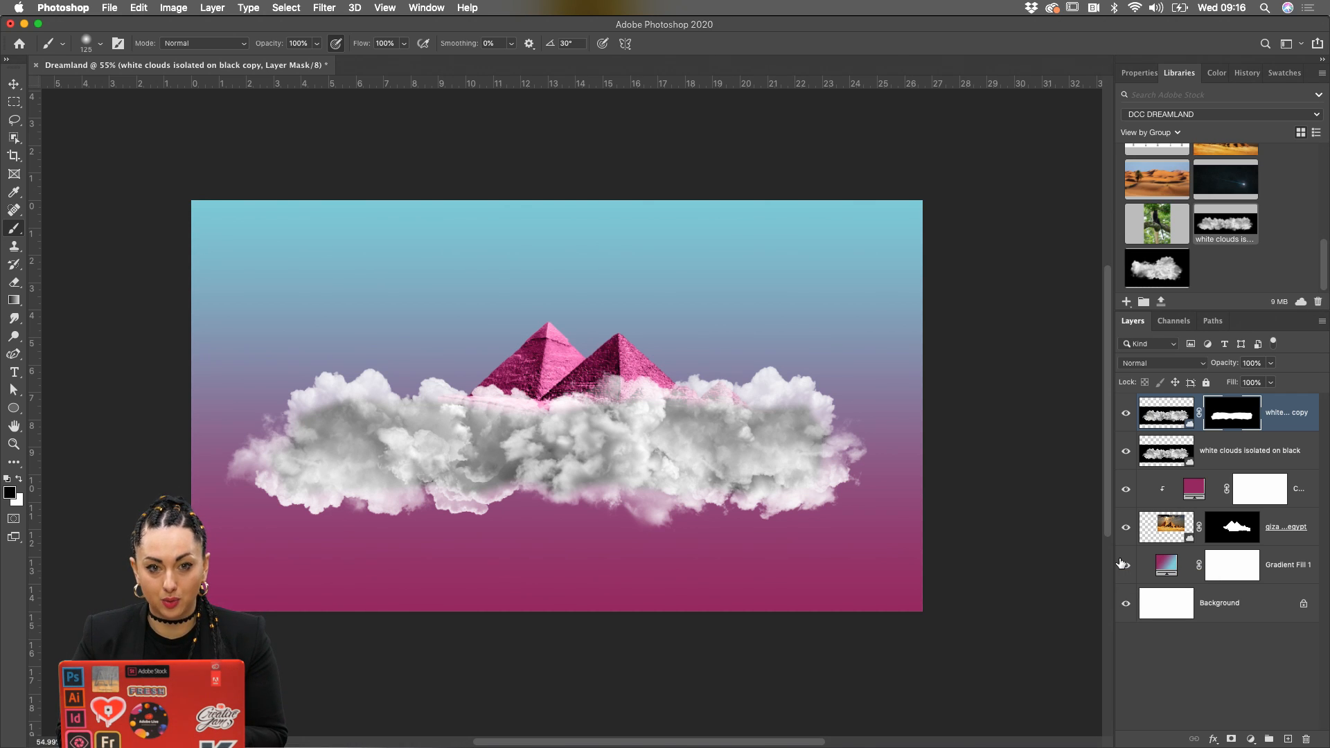
pyautogui.scroll(3, 1140, 235)
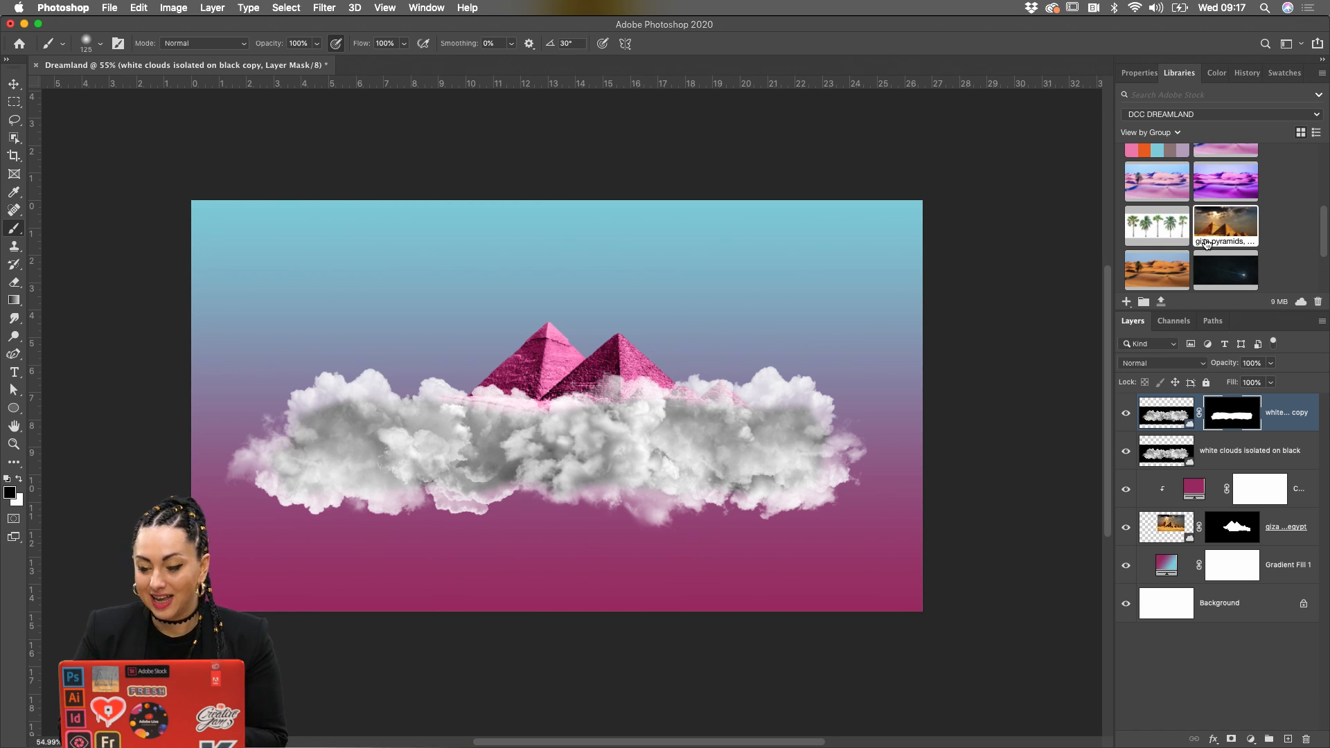
pyautogui.click(325, 7)
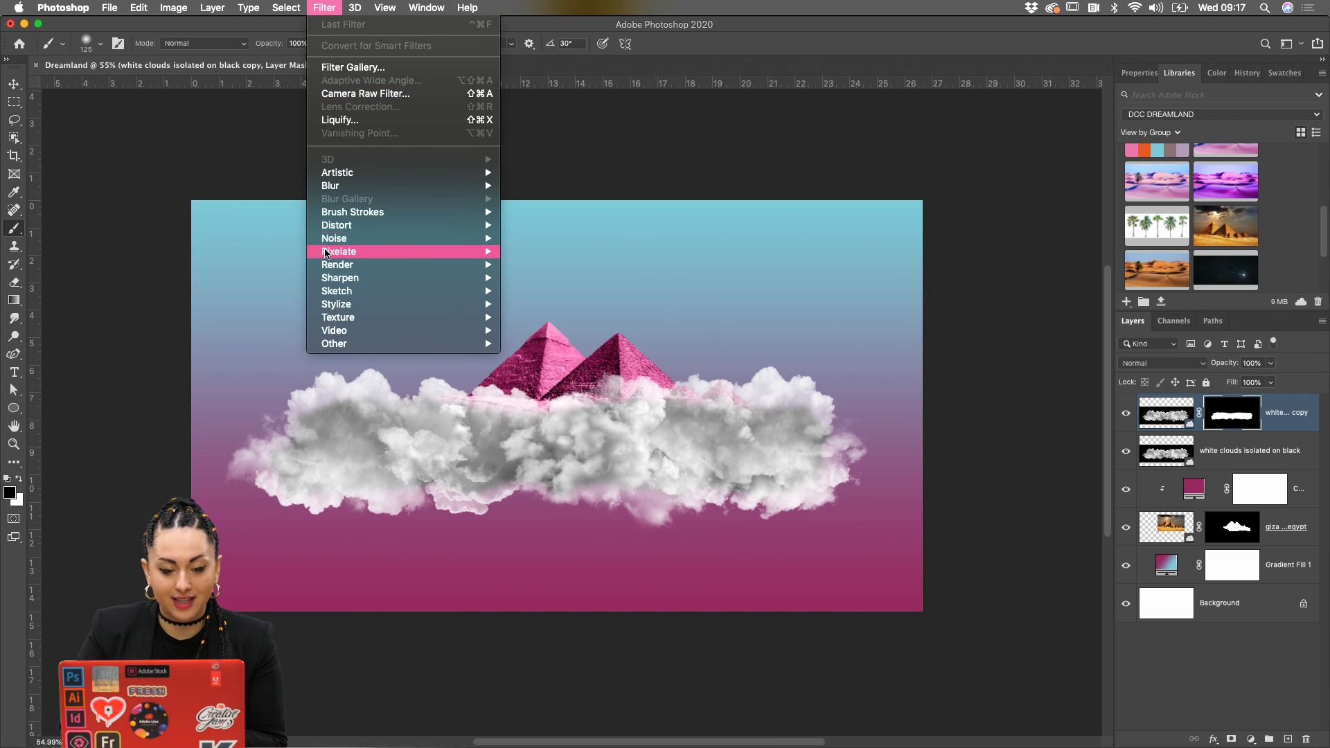
pyautogui.moveTo(323, 264)
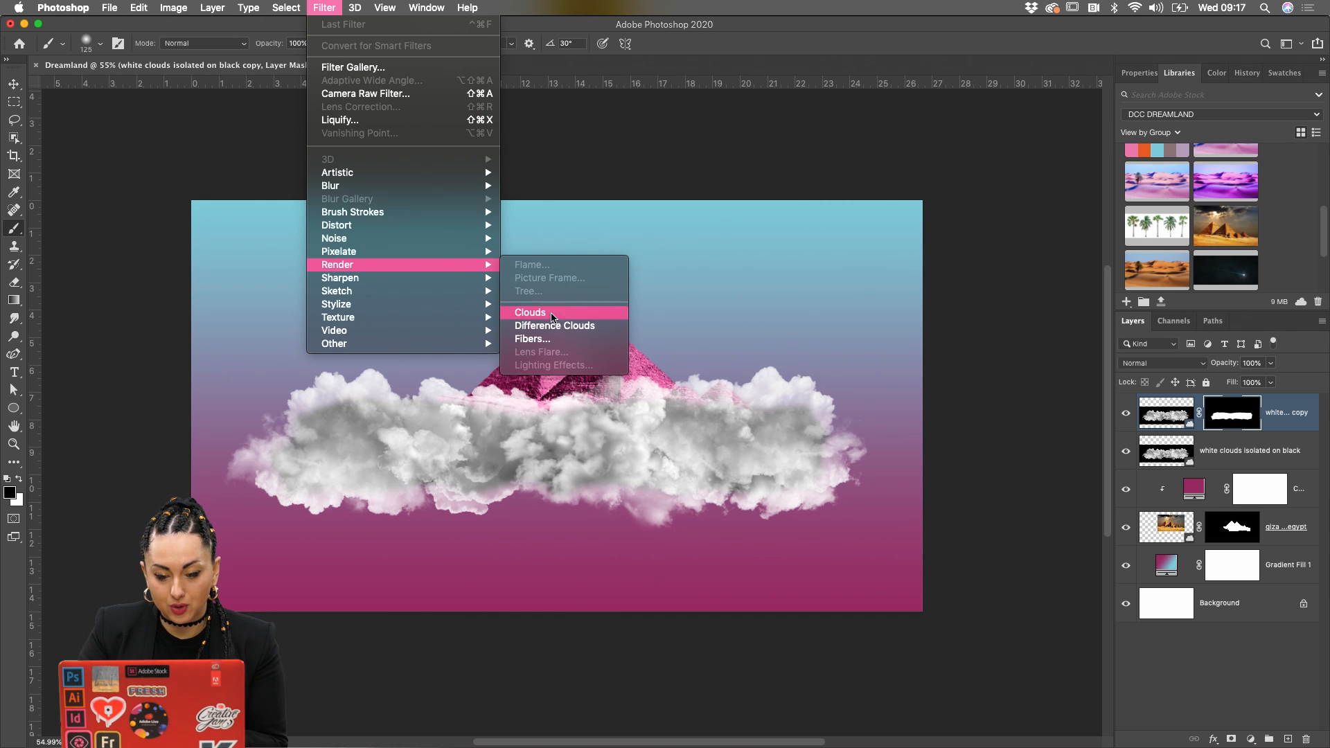
pyautogui.moveTo(485, 277)
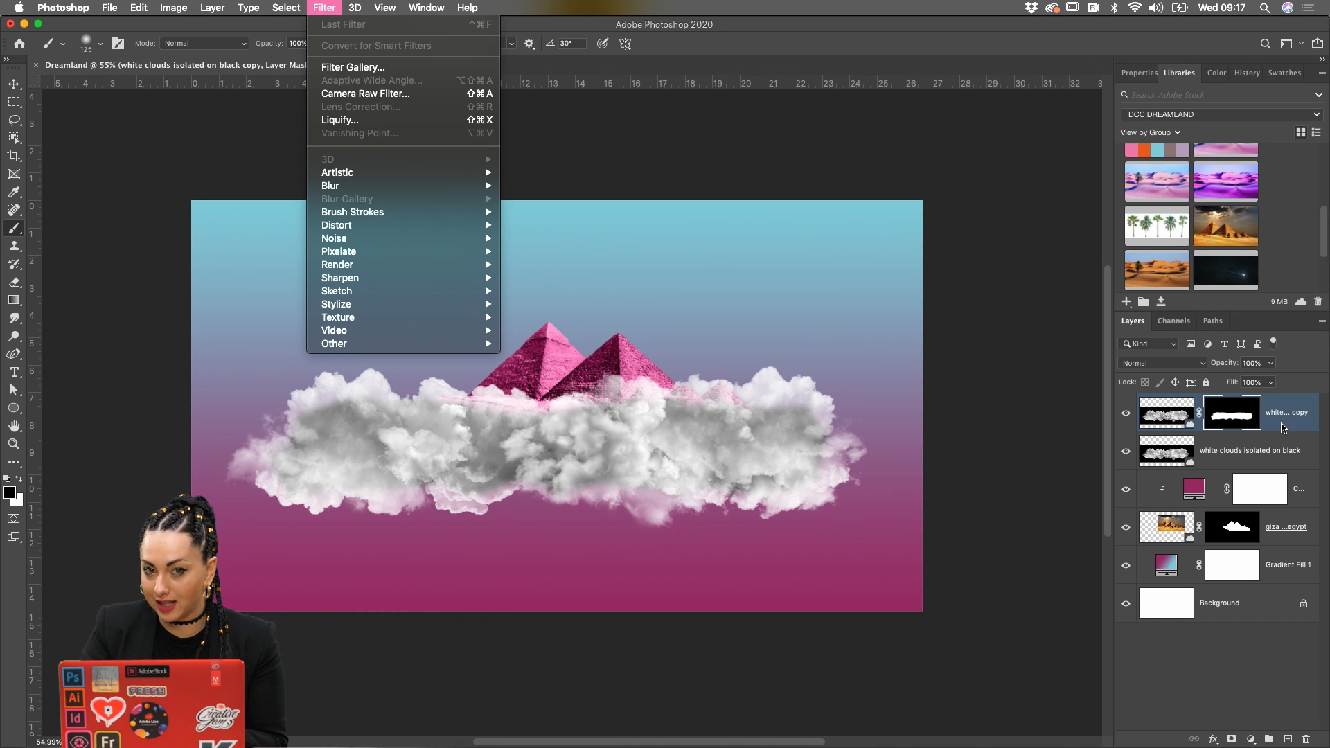
pyautogui.click(1286, 645)
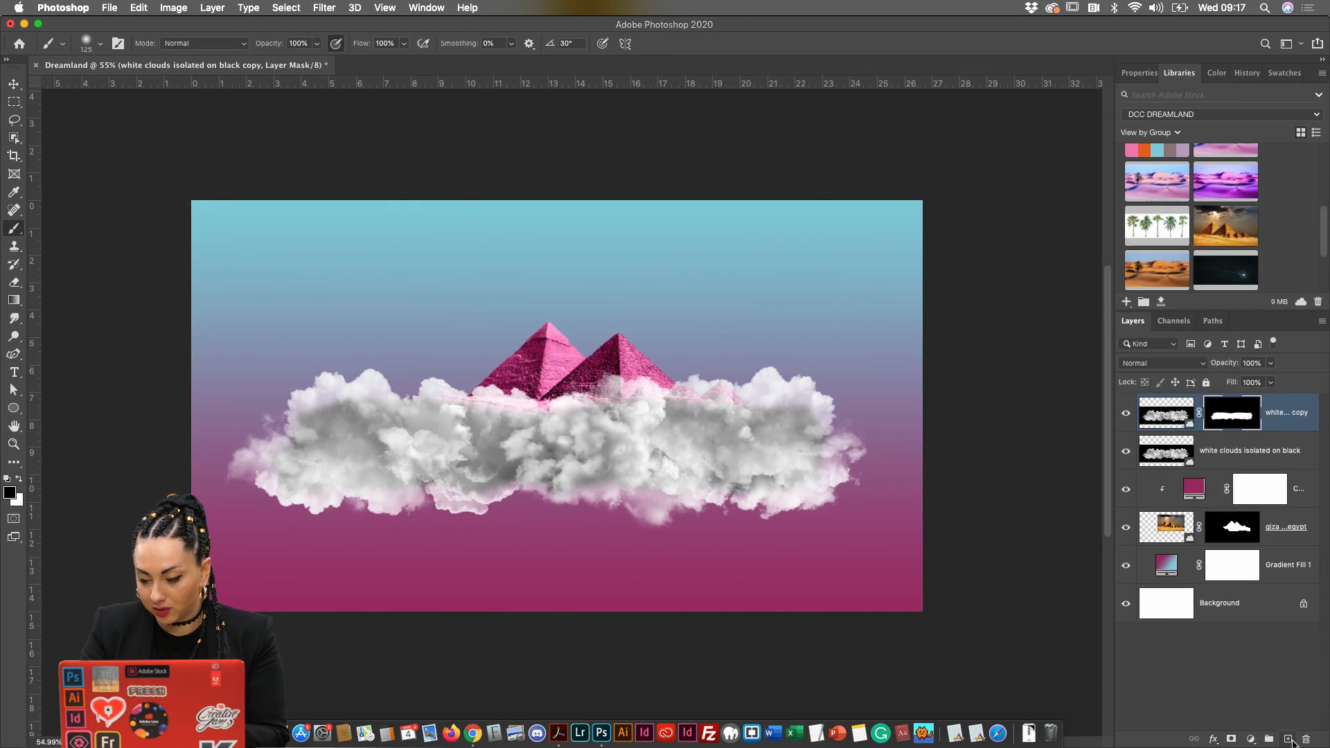
# Add a new top layer and render a Palm Tree on it with light direction 27 and leaves amount 41
pyautogui.click(1289, 740)
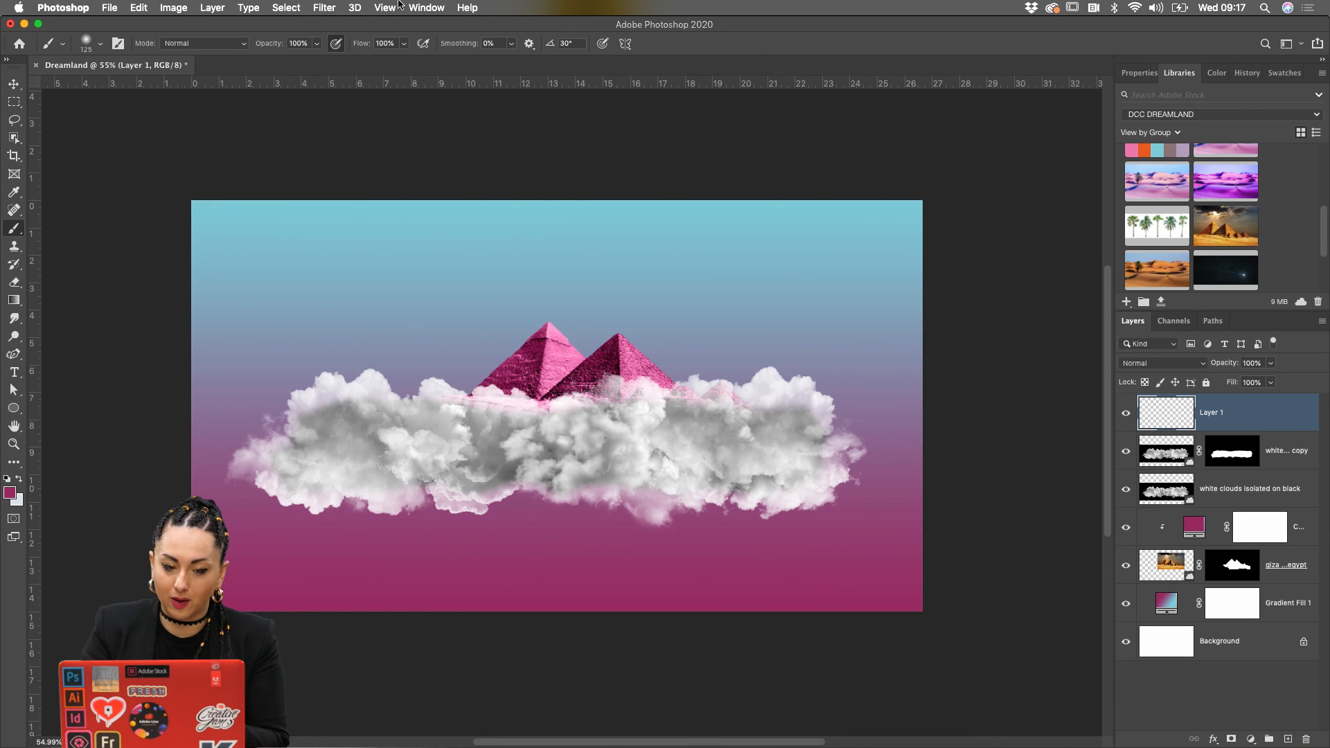
pyautogui.click(324, 8)
pyautogui.moveTo(385, 273)
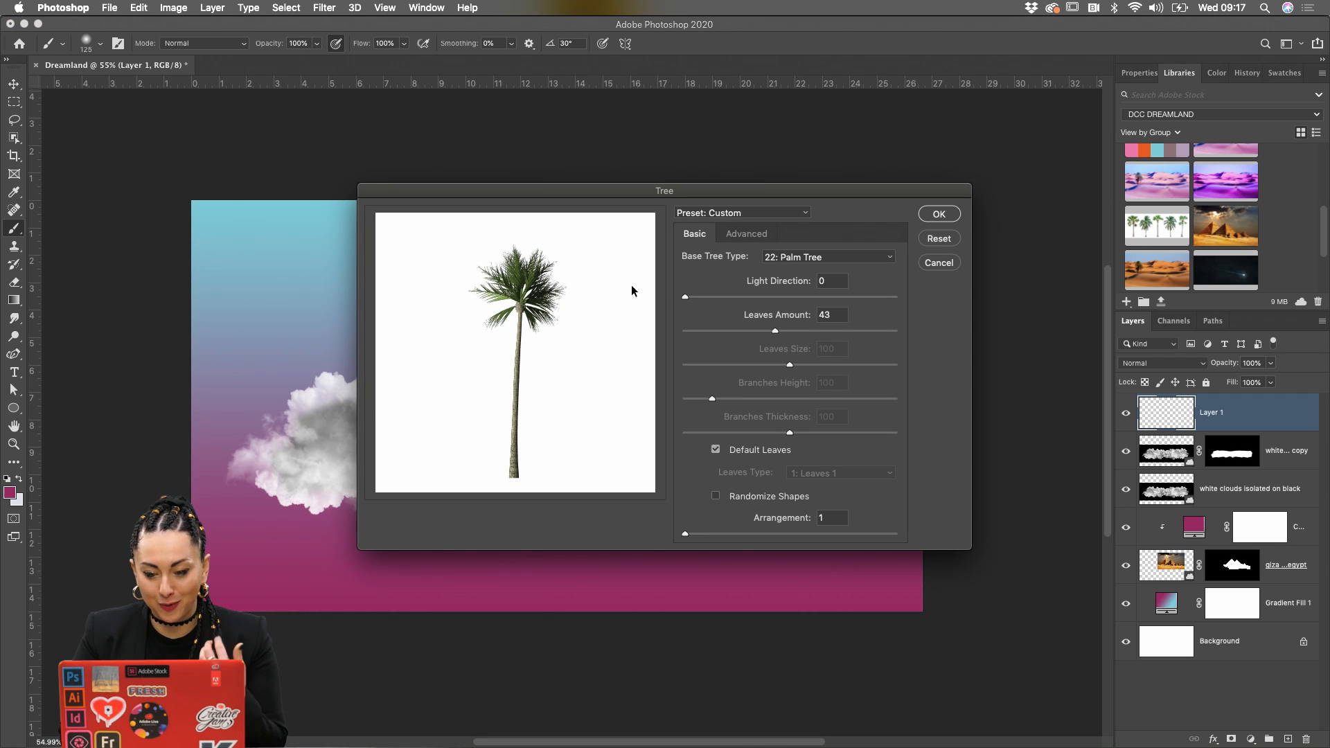
pyautogui.moveTo(688, 297)
pyautogui.mouseDown()
pyautogui.moveTo(747, 298)
pyautogui.moveTo(714, 298)
pyautogui.mouseUp()
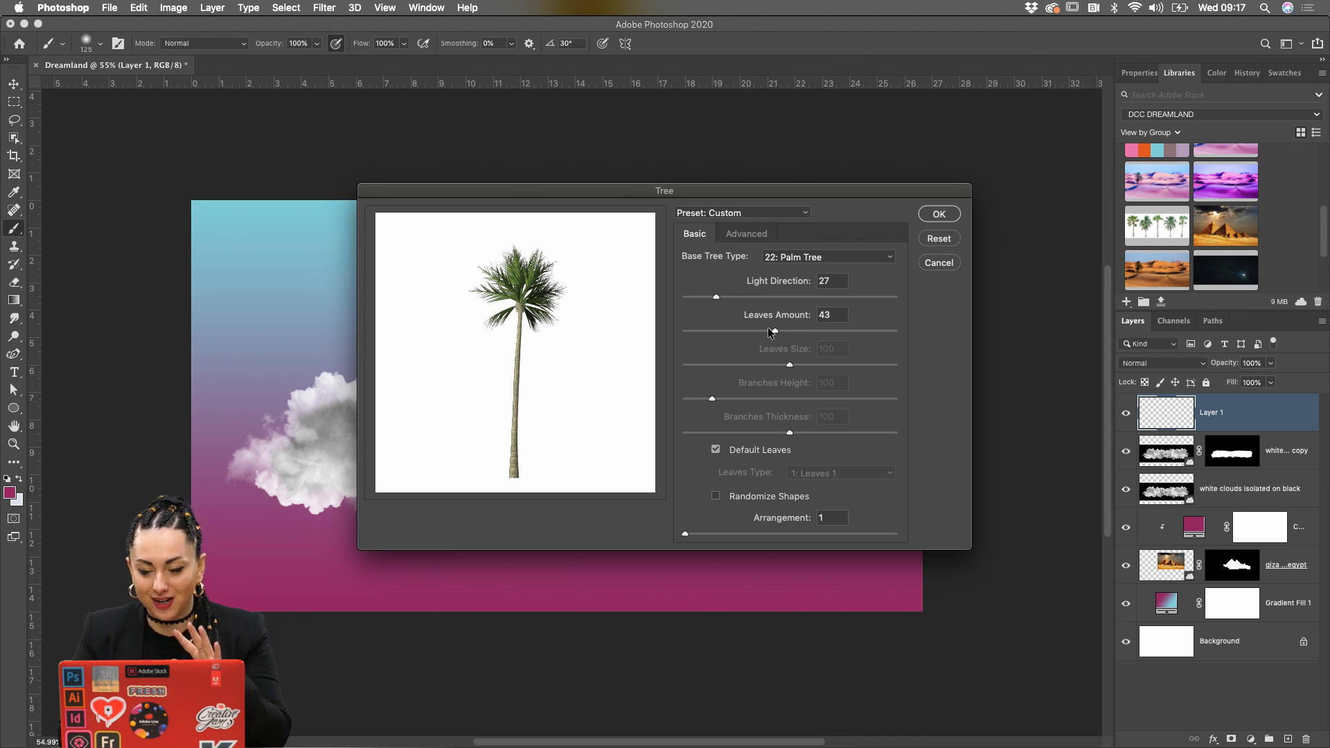
pyautogui.moveTo(777, 331)
pyautogui.mouseDown()
pyautogui.moveTo(717, 334)
pyautogui.moveTo(775, 330)
pyautogui.mouseUp()
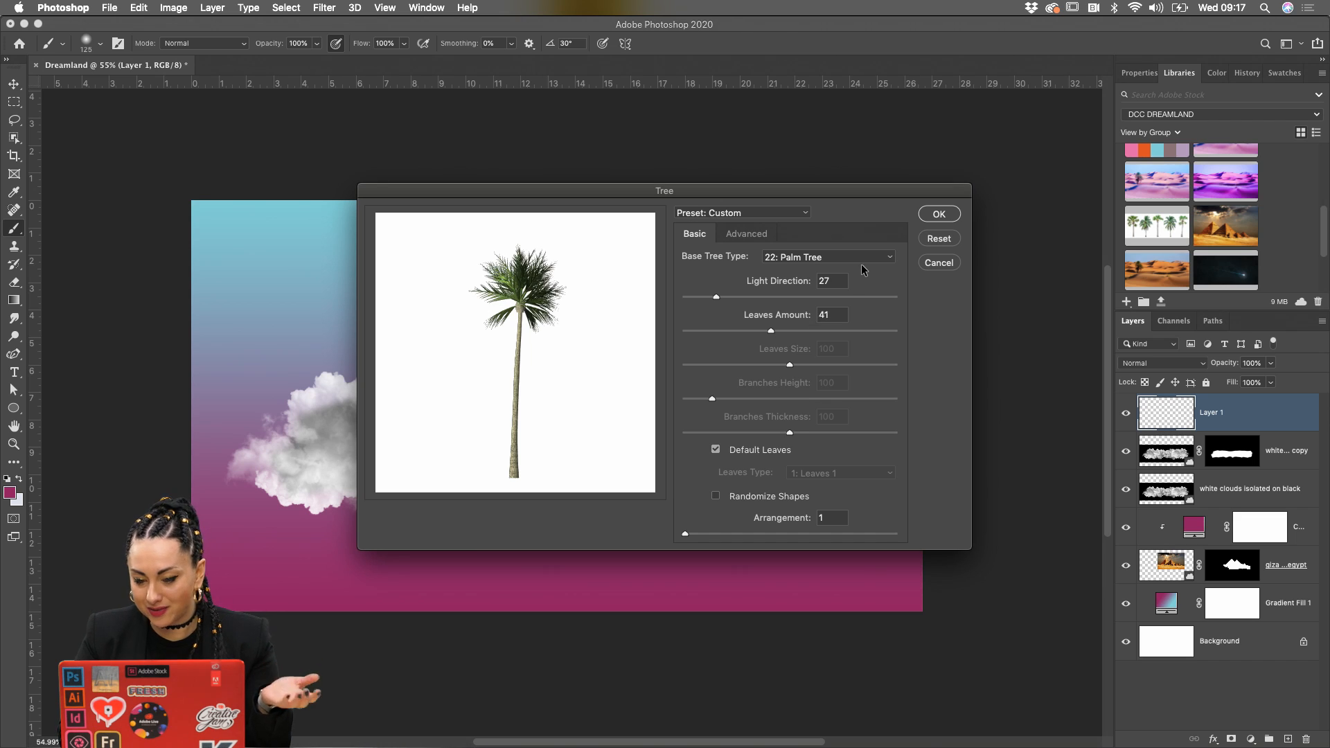
pyautogui.click(938, 214)
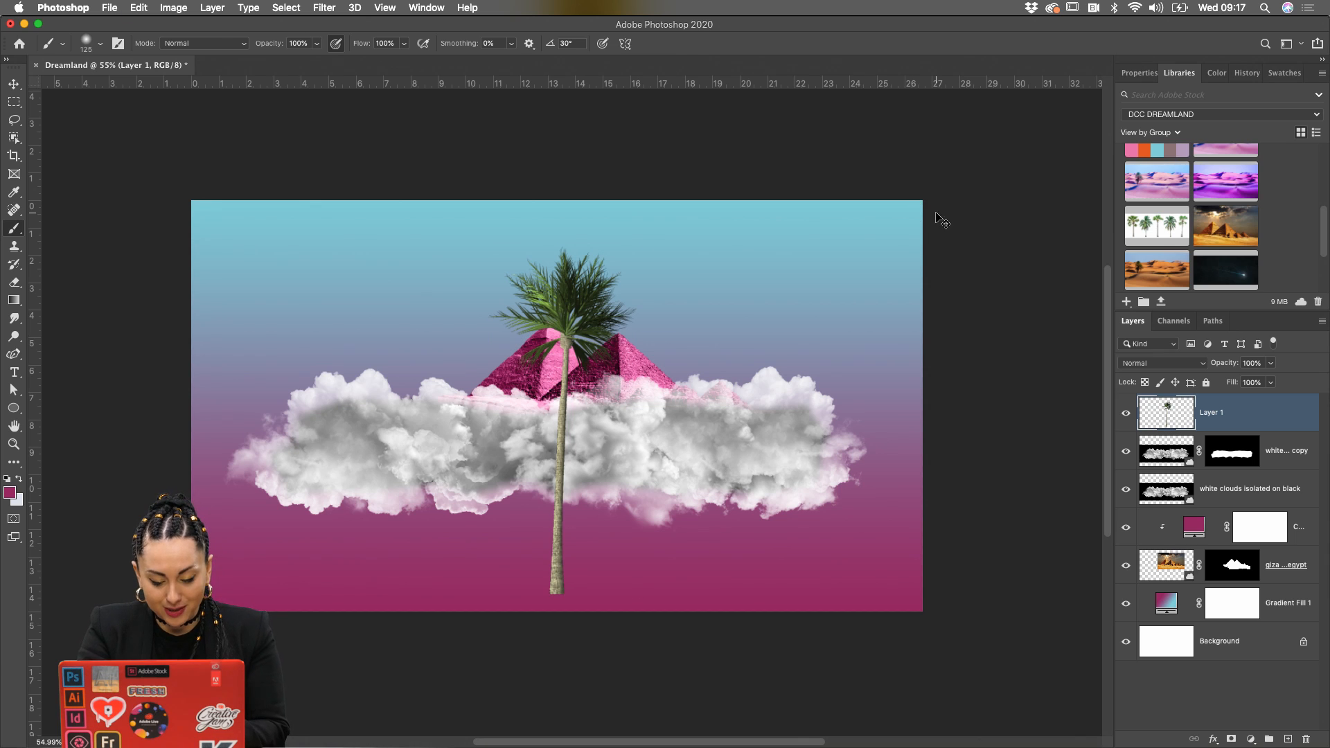
# Scale the palm tree to about 29.63% and place it on the clouds beside the right pyramid, centred at about 1325, 328 px
pyautogui.hotkey('ctrl', 't')
pyautogui.moveTo(635, 247); pyautogui.dragTo(583, 371)
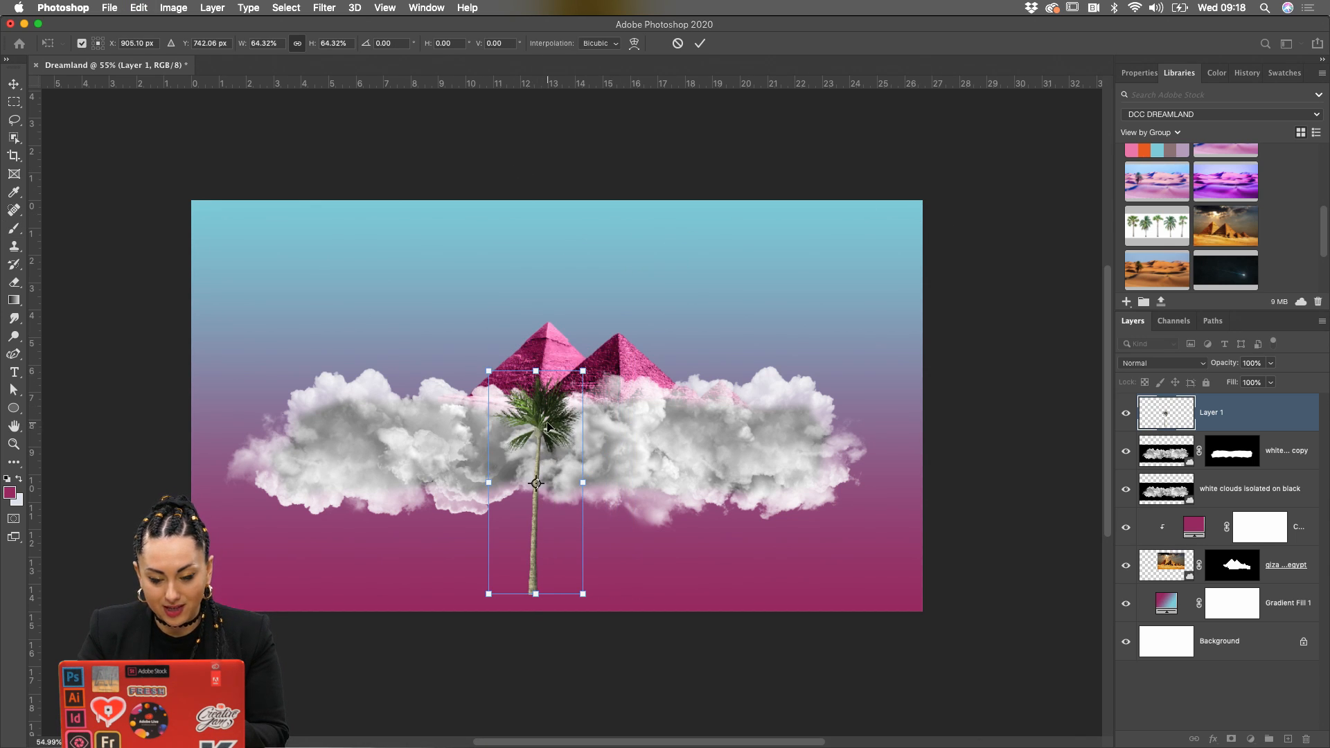
pyautogui.moveTo(535, 429); pyautogui.dragTo(714, 271)
pyautogui.moveTo(760, 216); pyautogui.dragTo(709, 295)
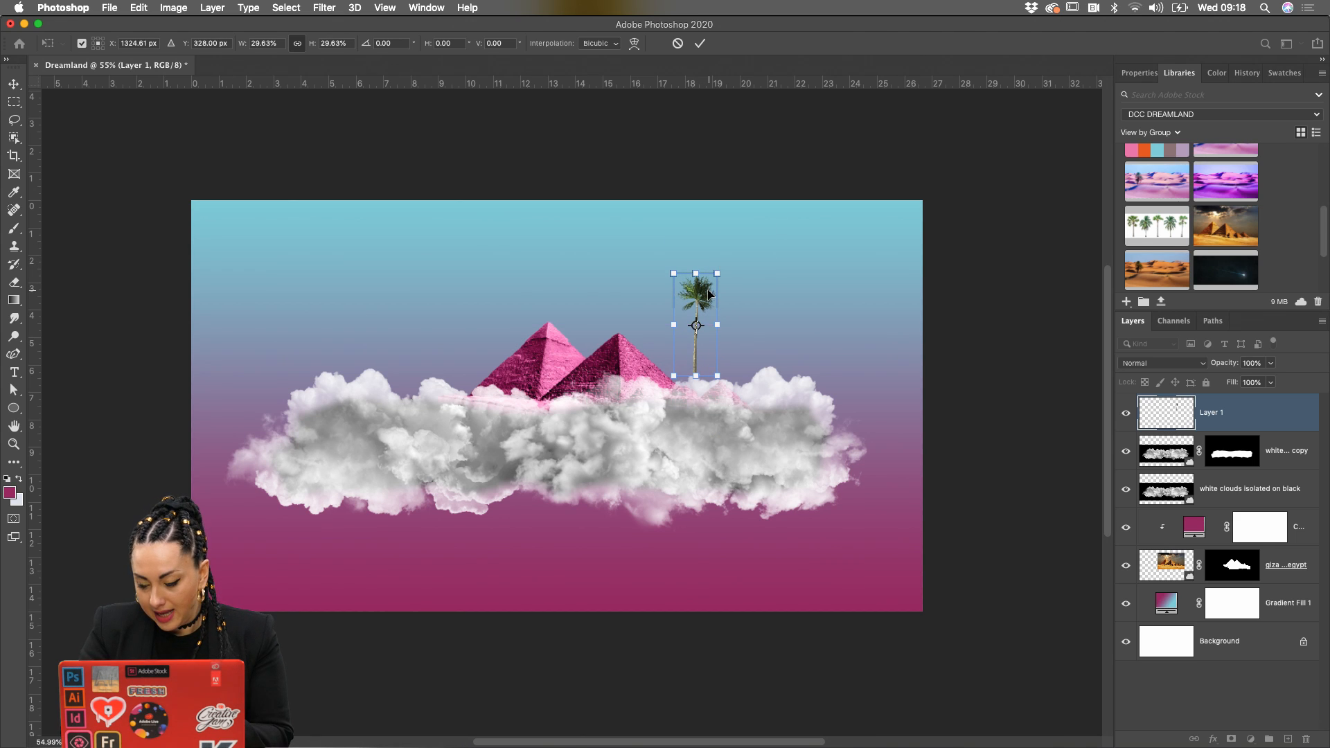
pyautogui.press('Return')
pyautogui.press('b')
# Add another new layer and render a second Palm Tree on it with light direction 27 and leaves amount 10
pyautogui.click(1288, 739)
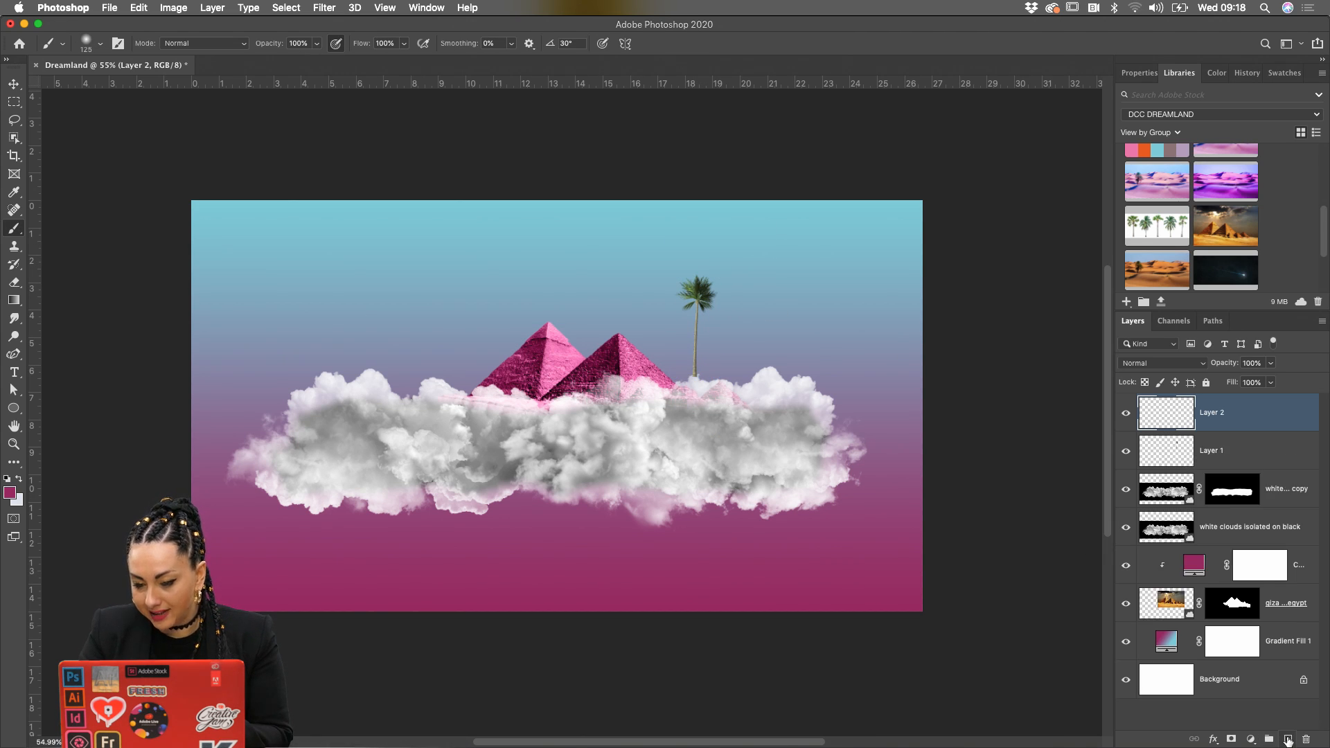
pyautogui.click(325, 7)
pyautogui.moveTo(383, 266)
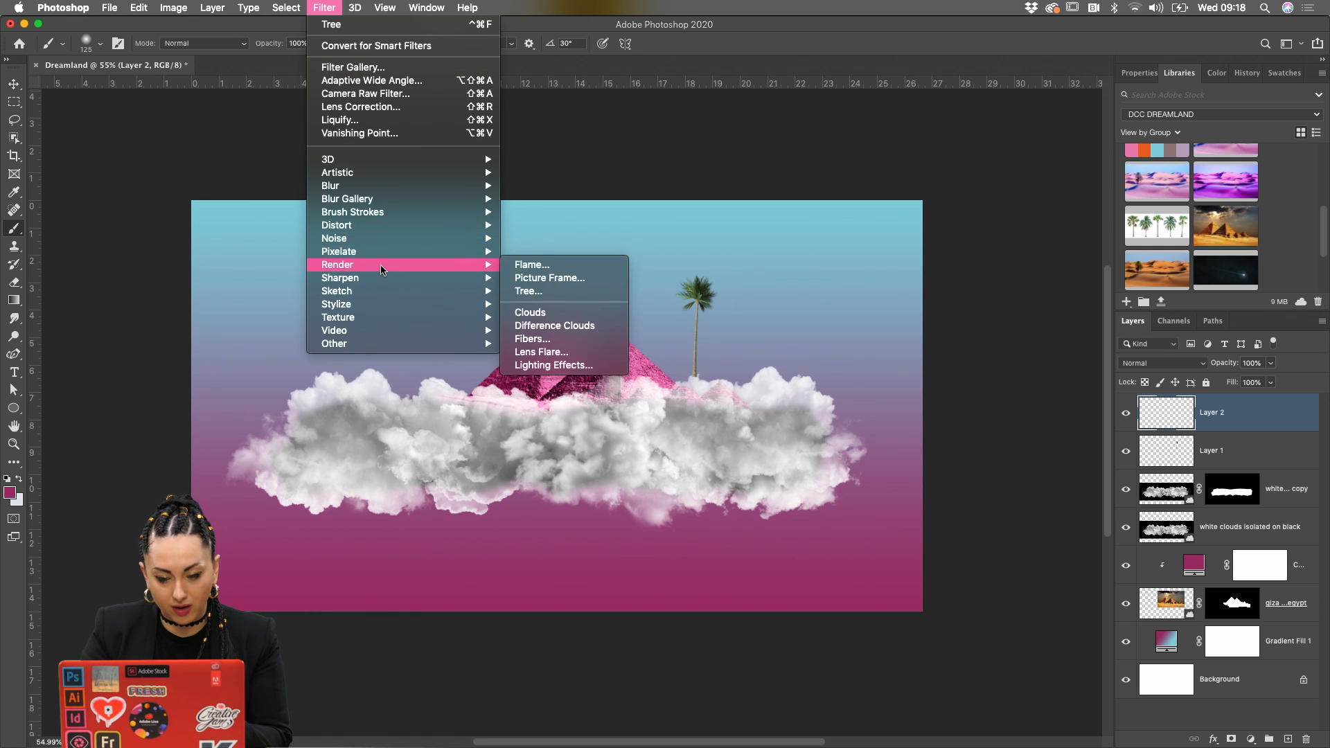
pyautogui.click(551, 291)
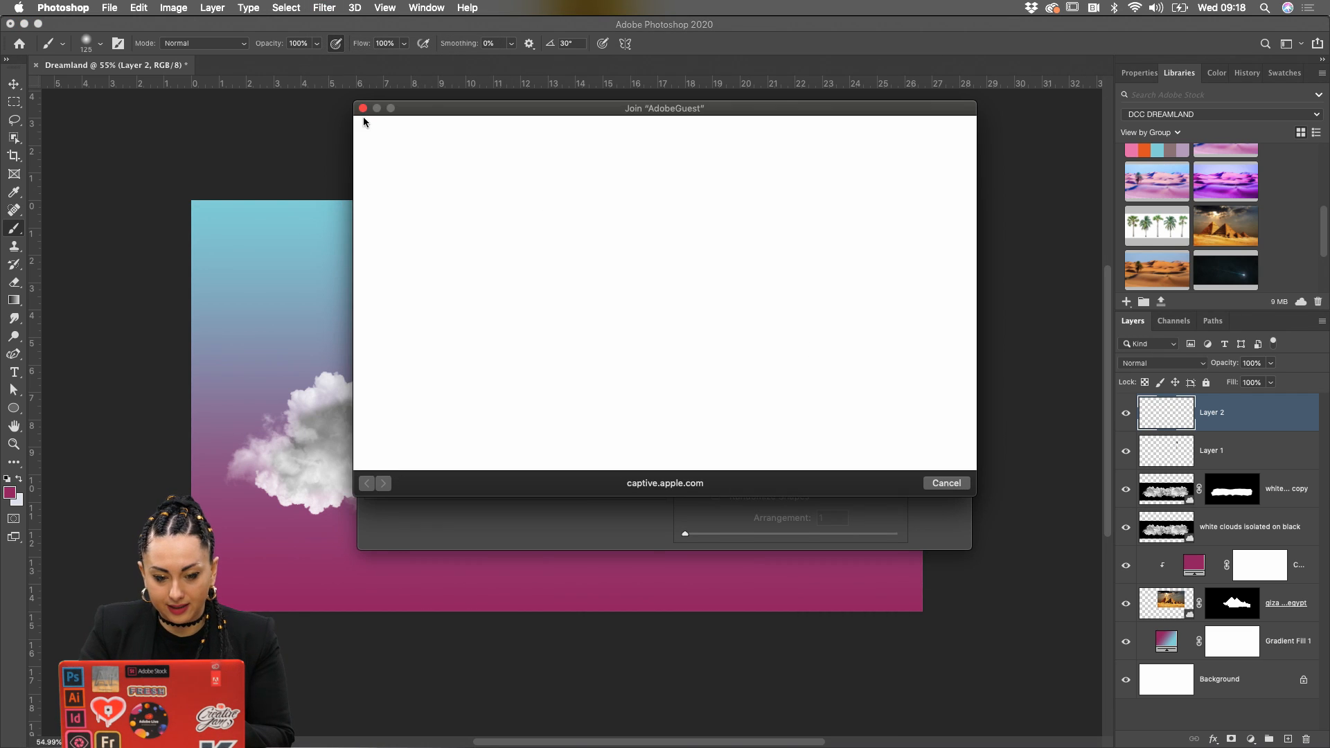
pyautogui.click(362, 109)
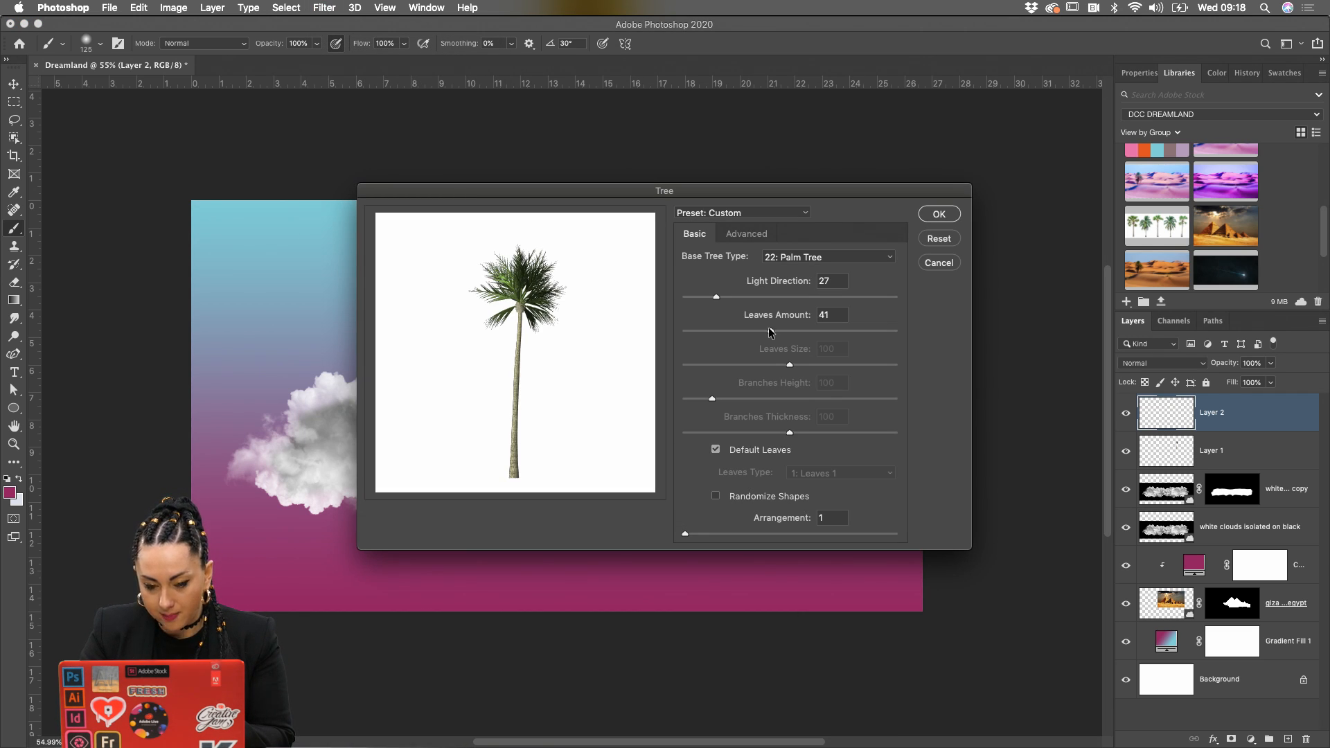
pyautogui.moveTo(772, 333); pyautogui.dragTo(714, 331)
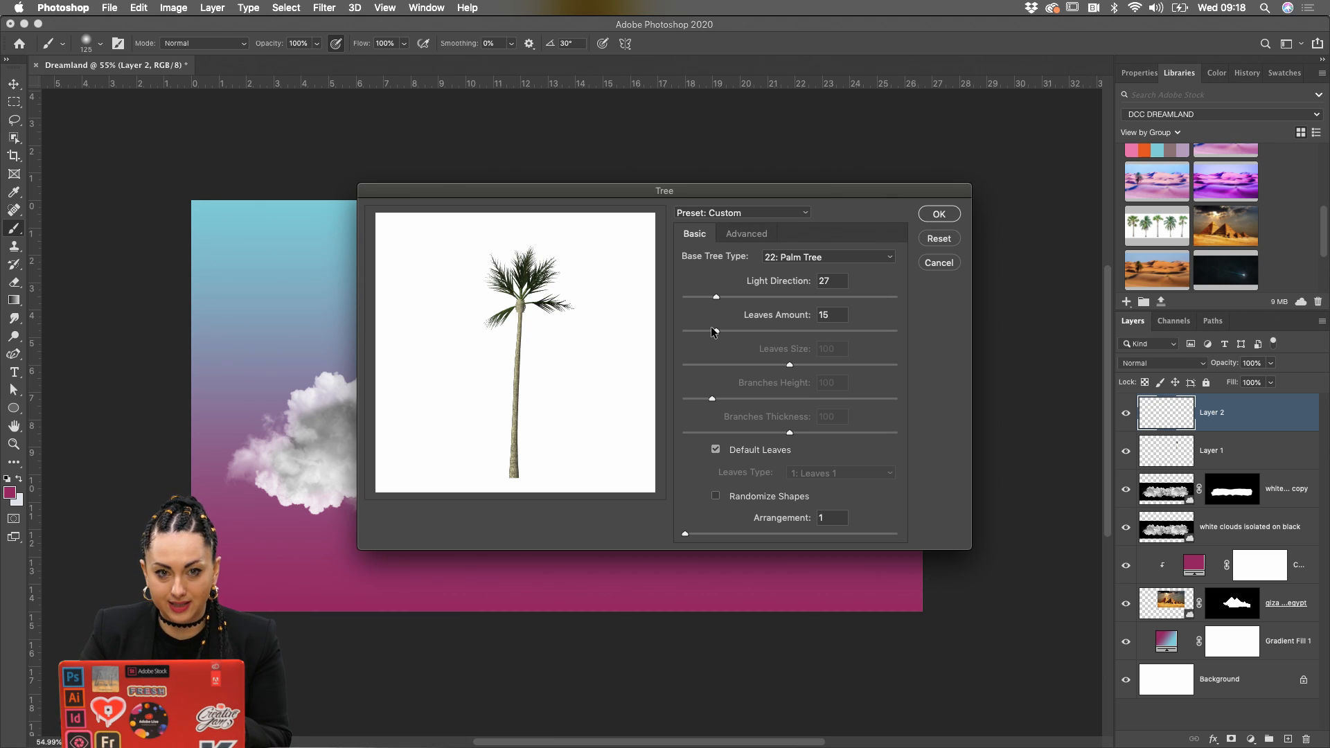
pyautogui.click(881, 258)
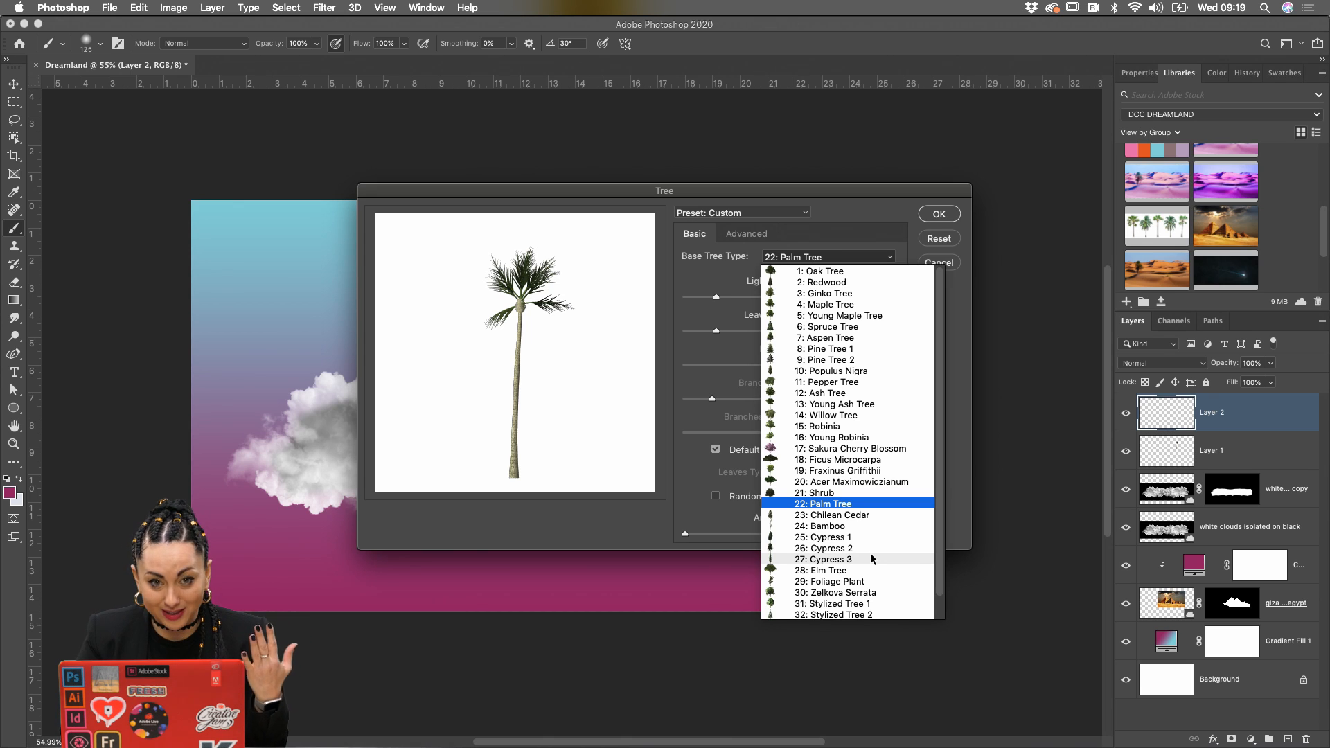
pyautogui.click(835, 505)
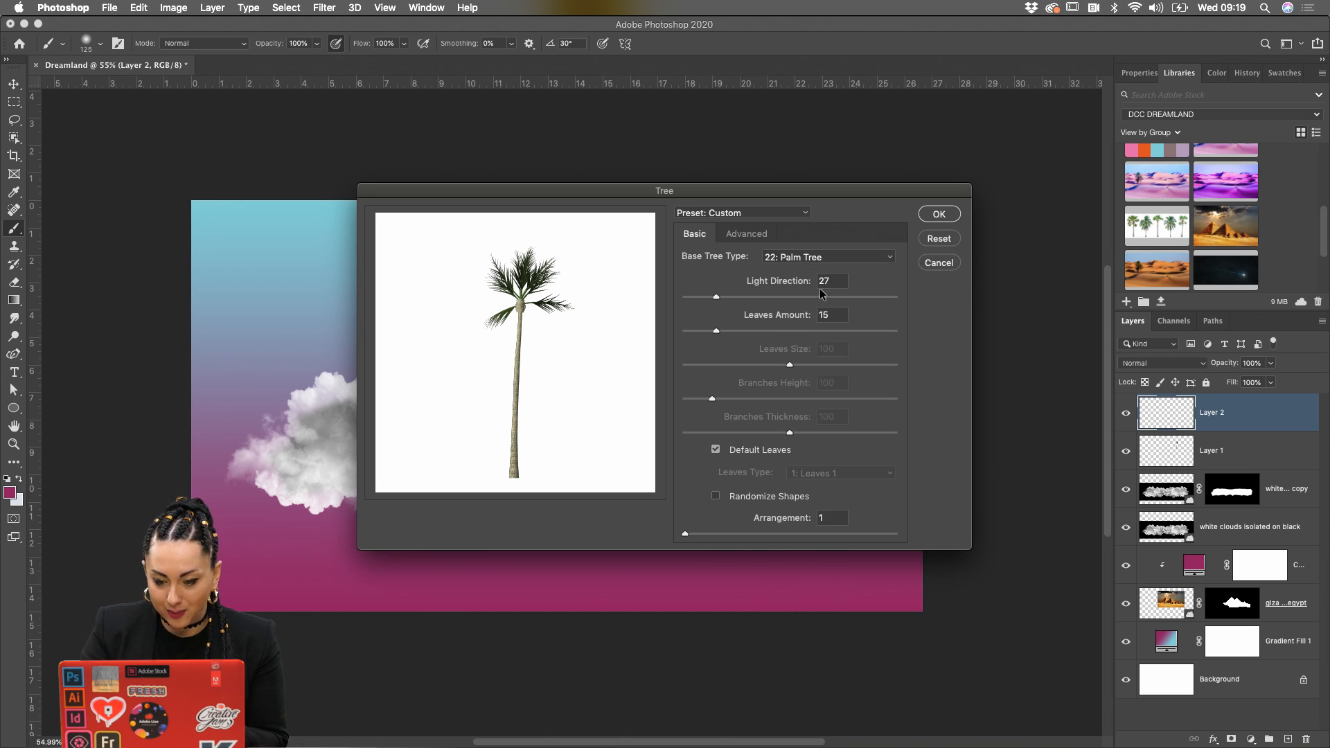
pyautogui.click(706, 331)
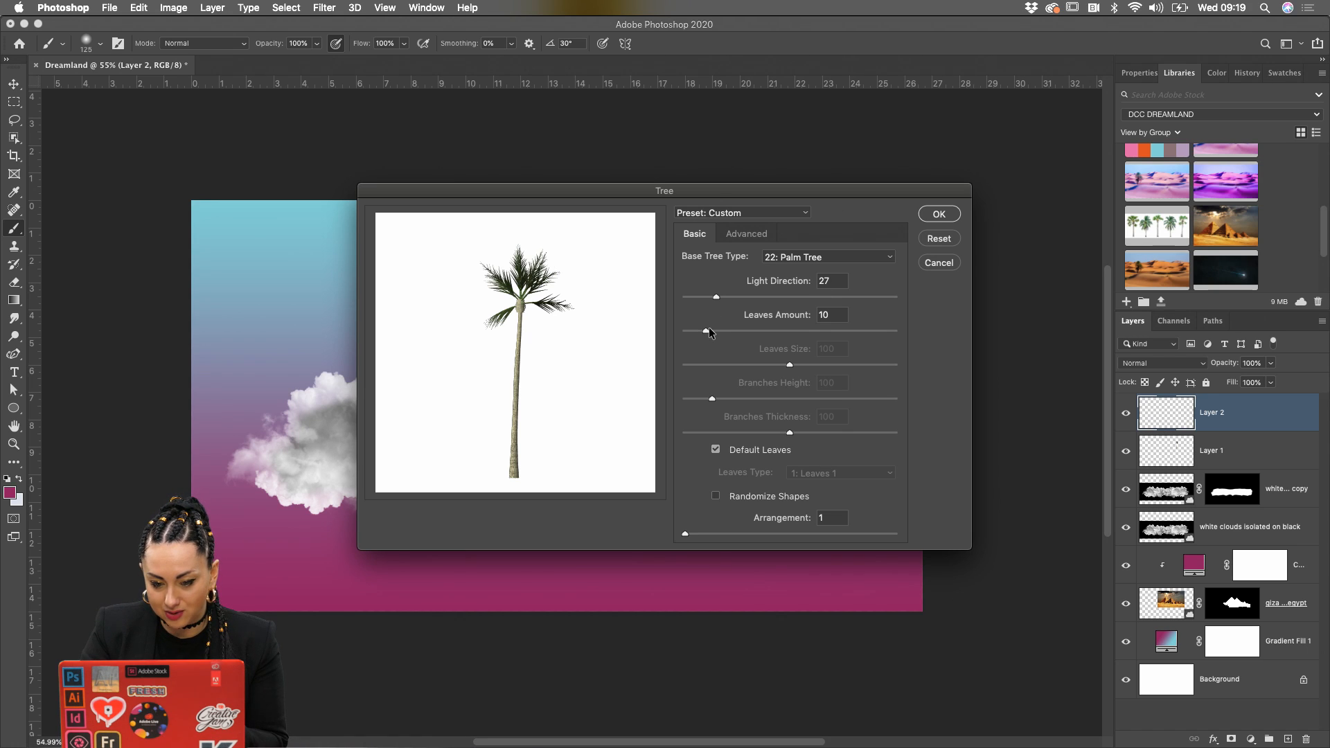
pyautogui.click(954, 214)
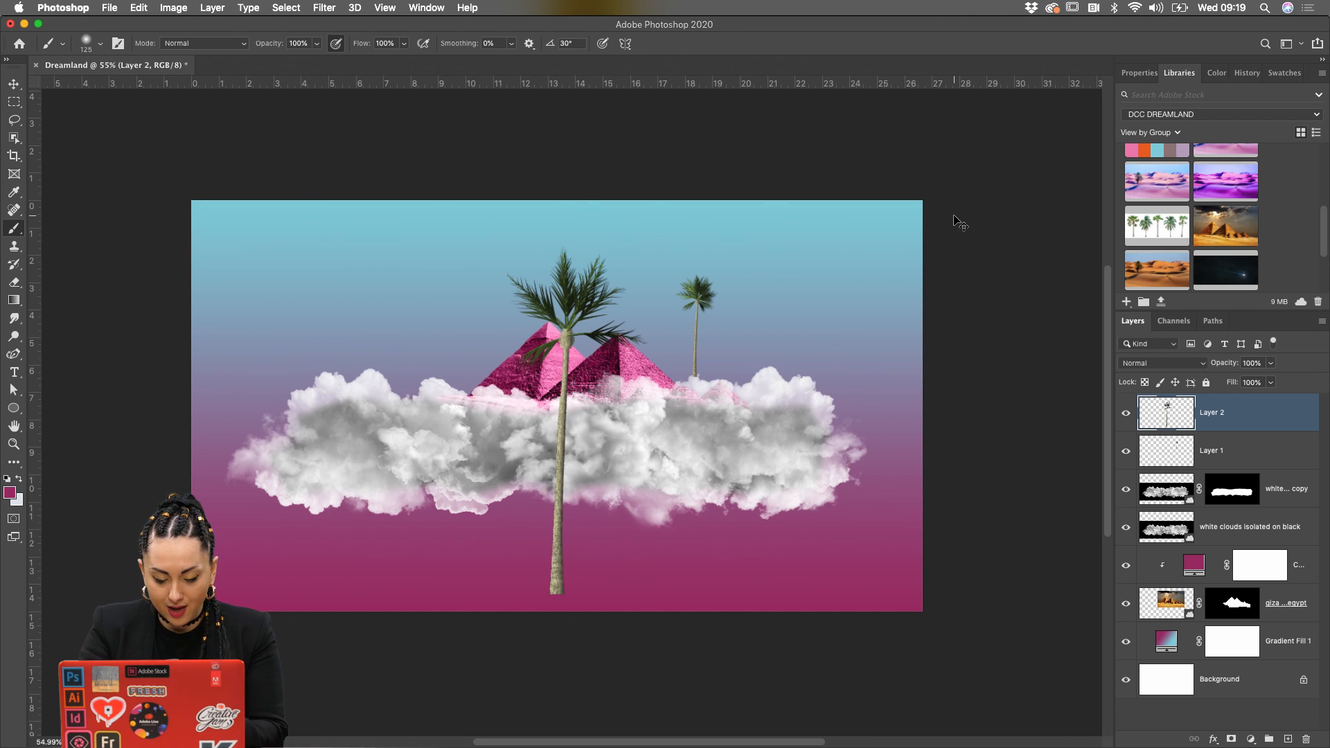
# Scale down the second palm tree and place it just right of the first one, with its trunk base in the clouds
pyautogui.press('super+t')
pyautogui.moveTo(644, 248)
pyautogui.mouseDown()
pyautogui.moveTo(564, 445)
pyautogui.moveTo(734, 326)
pyautogui.moveTo(734, 305)
pyautogui.mouseUp()
pyautogui.press('Return')
pyautogui.press('b')
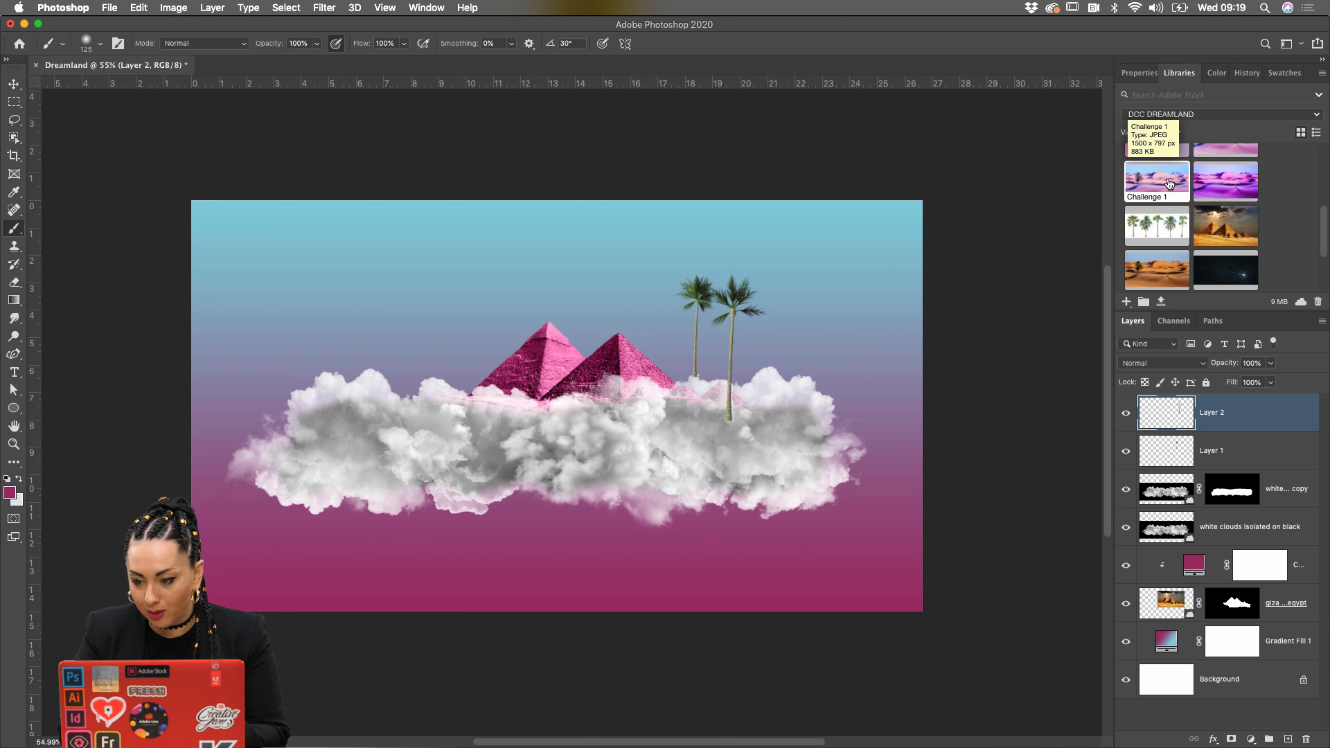
# Place the Challenge 1 desert image from the DCC DREAMLAND library at 100%, centred on the canvas at 960, 540 px
pyautogui.moveTo(1173, 187); pyautogui.dragTo(875, 269)
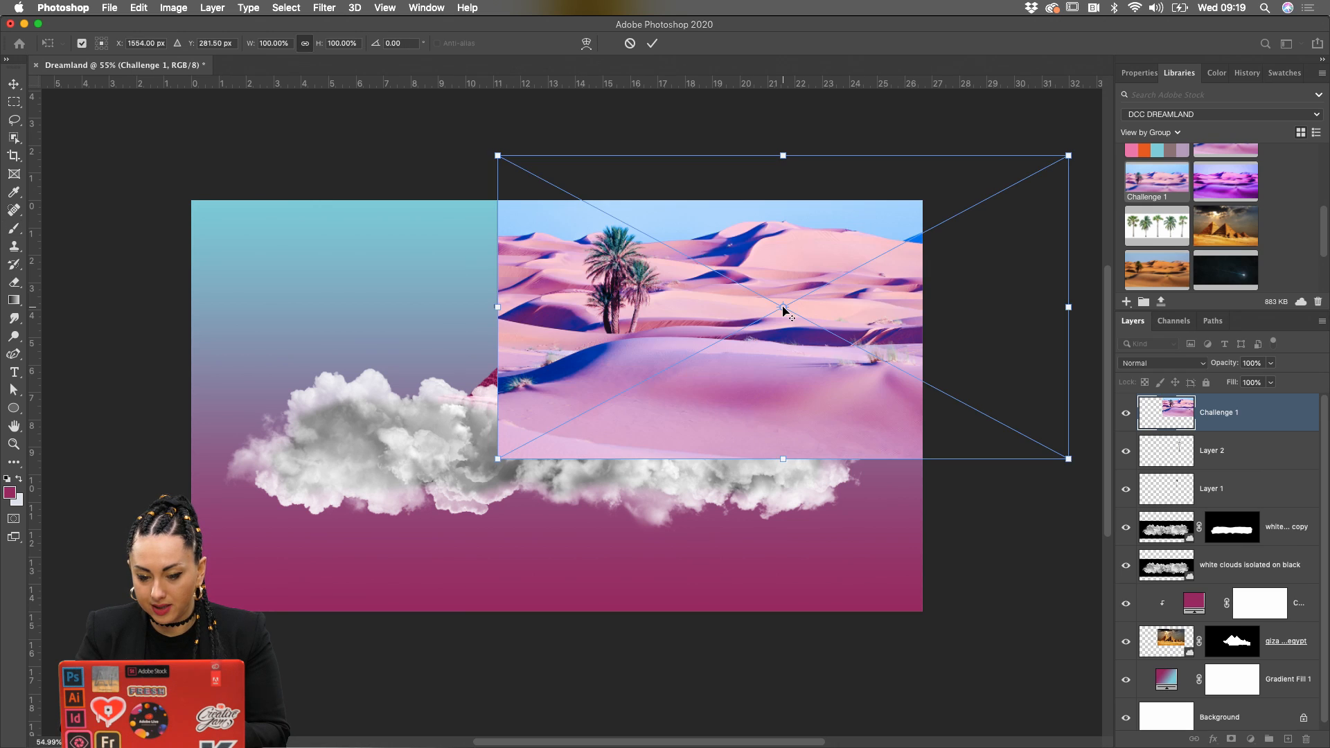
pyautogui.moveTo(778, 306)
pyautogui.mouseDown()
pyautogui.moveTo(629, 345)
pyautogui.moveTo(610, 382)
pyautogui.mouseUp()
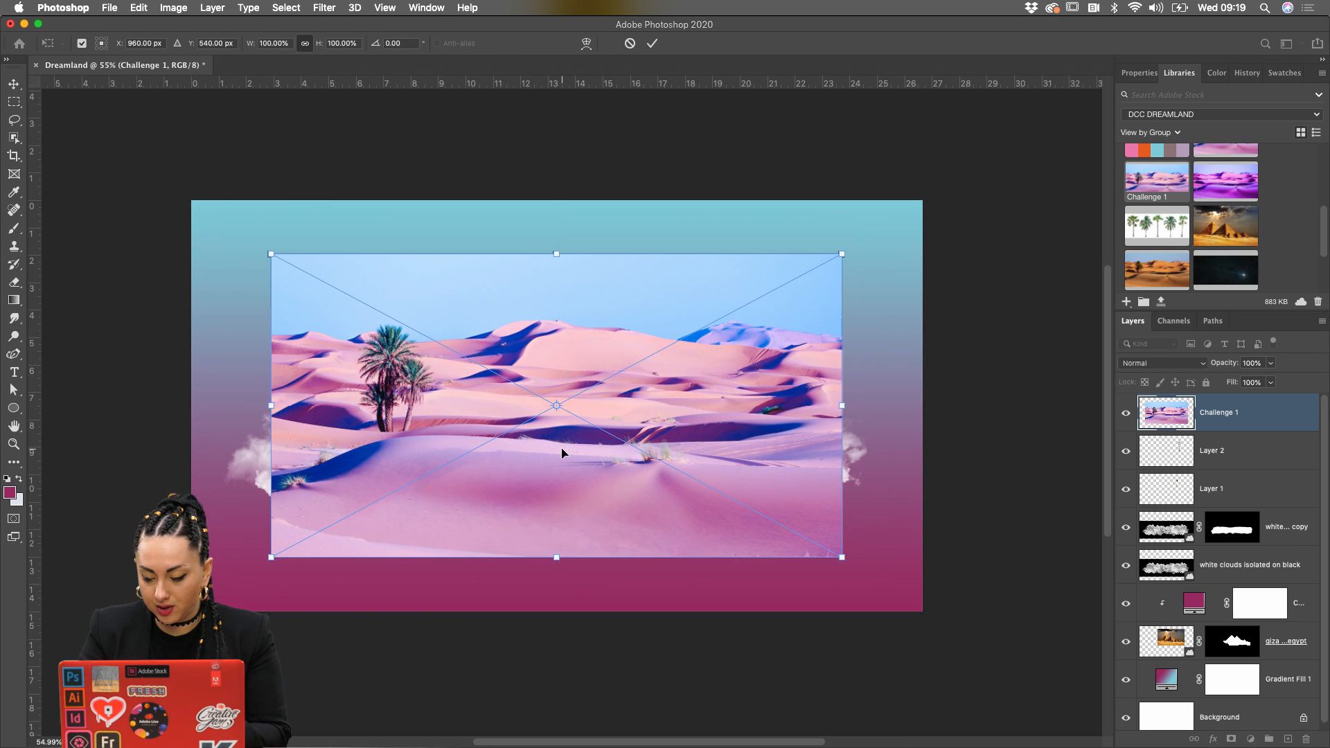
pyautogui.press('Return')
pyautogui.press('b')
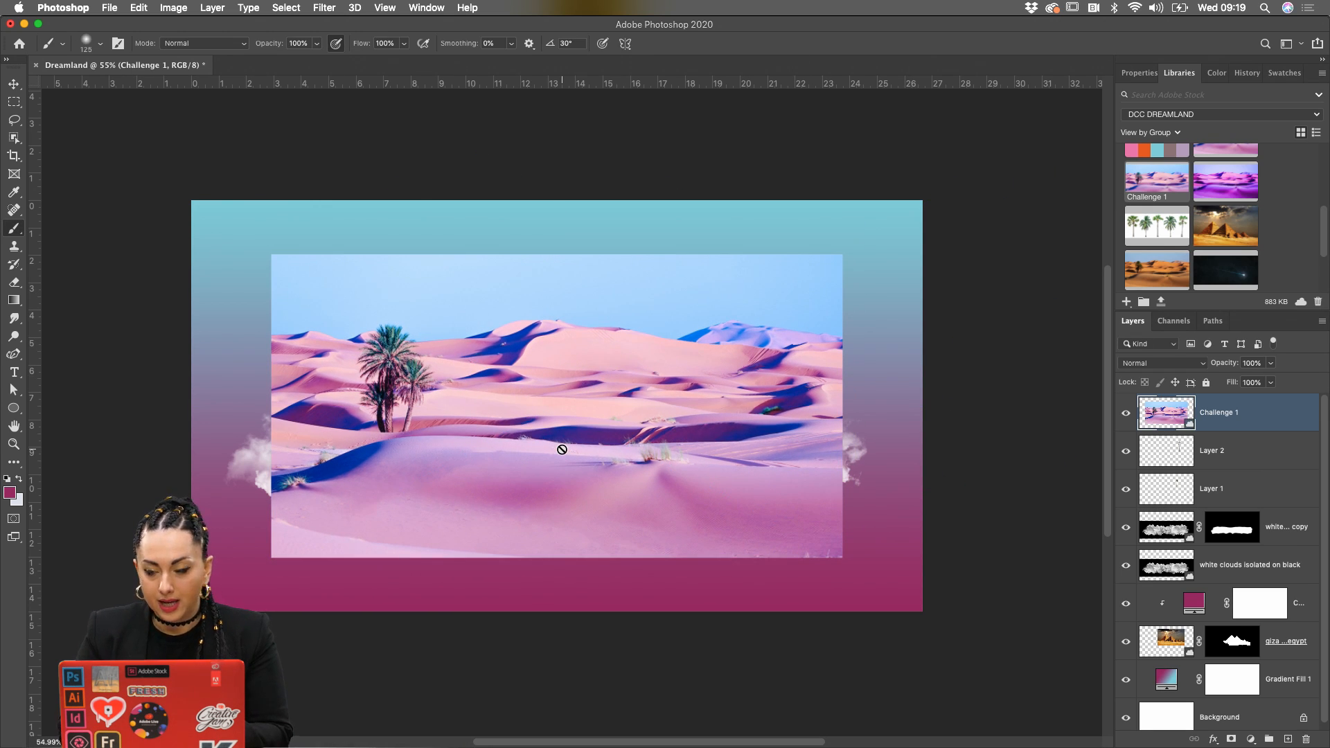
# Rasterize the linked Challenge 1 layer into a pixel layer
pyautogui.click(1138, 74)
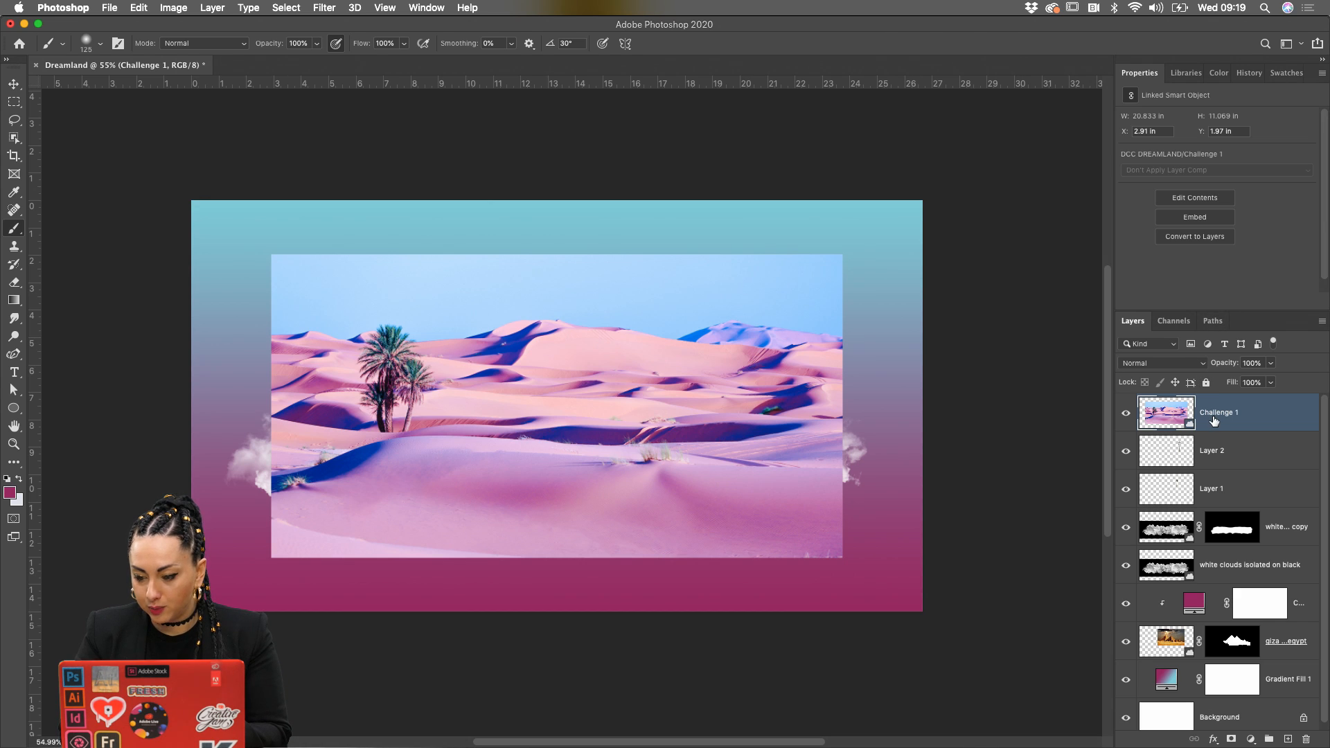
pyautogui.rightClick(1249, 413)
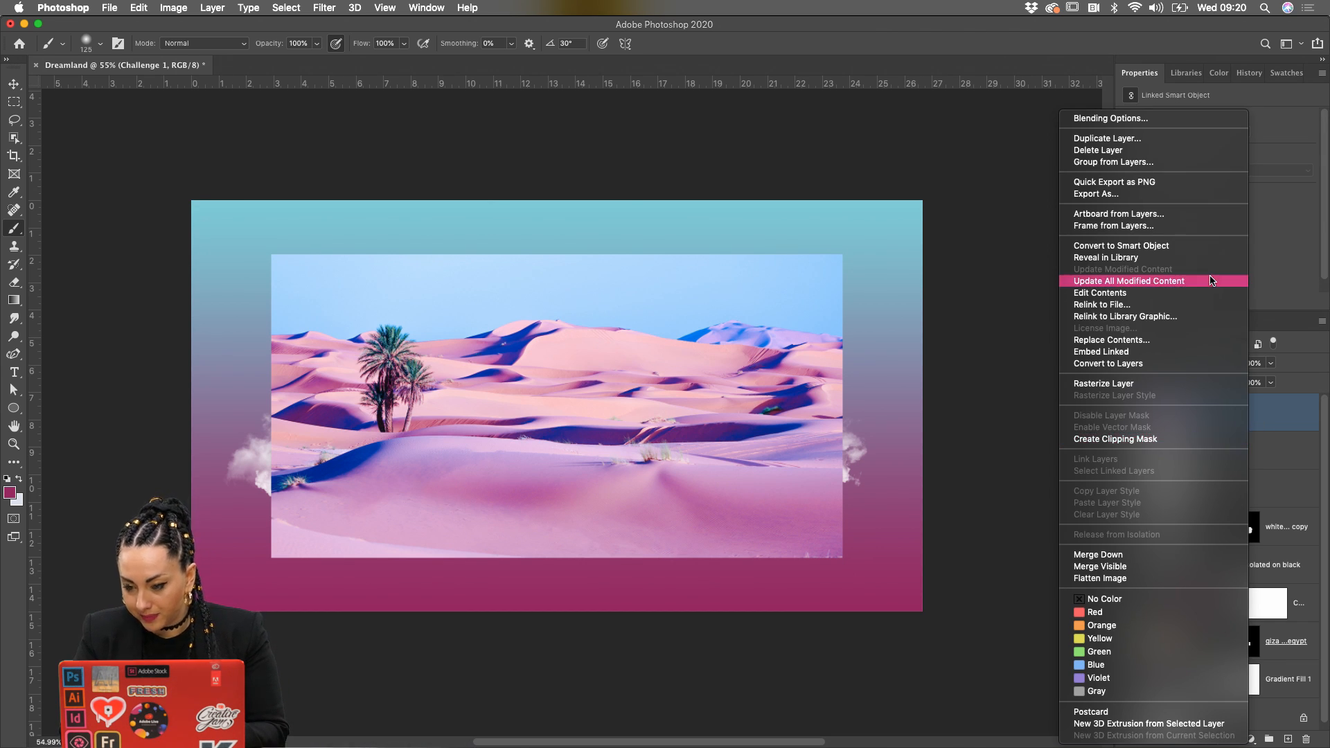
pyautogui.click(1164, 388)
# Remove the Challenge 1 layer's background and paint black on its mask over the leftover blue patches at the dunes' left end
pyautogui.scroll(-2, 1307, 244)
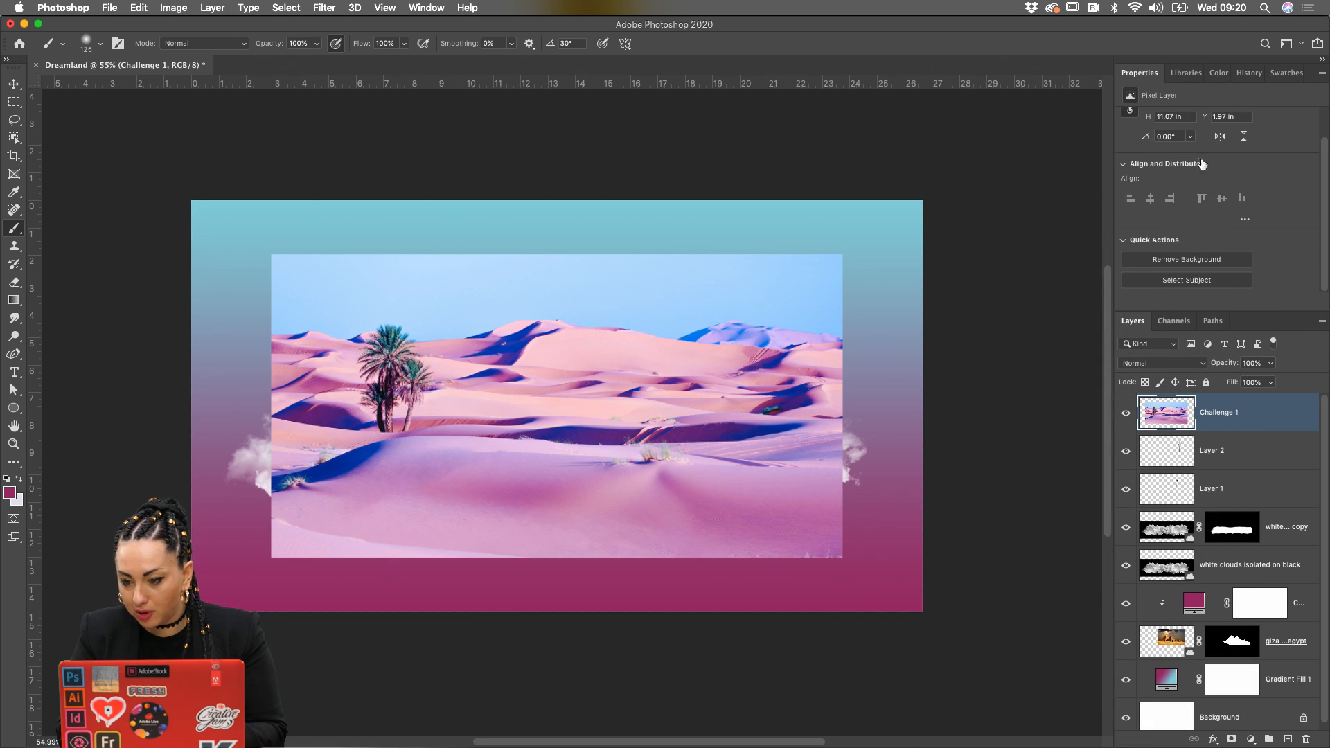
pyautogui.click(1176, 267)
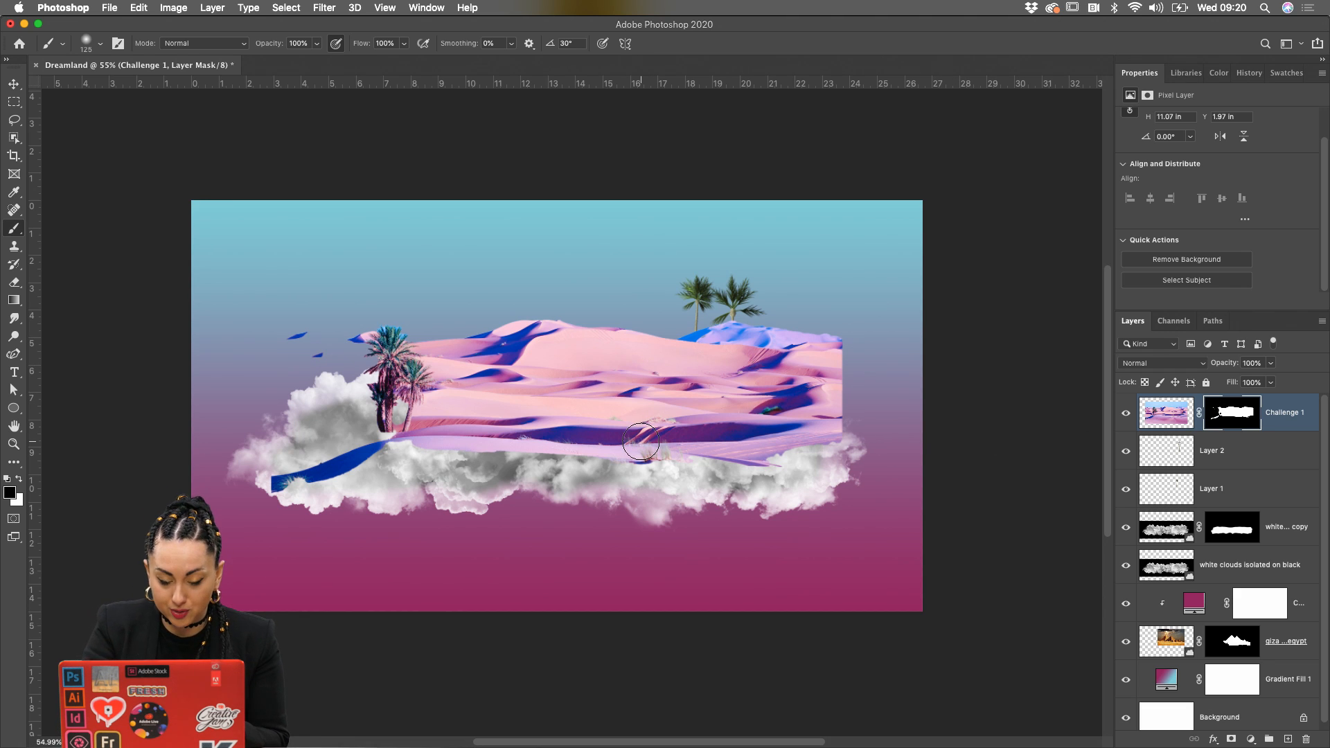
pyautogui.moveTo(282, 342); pyautogui.dragTo(318, 363)
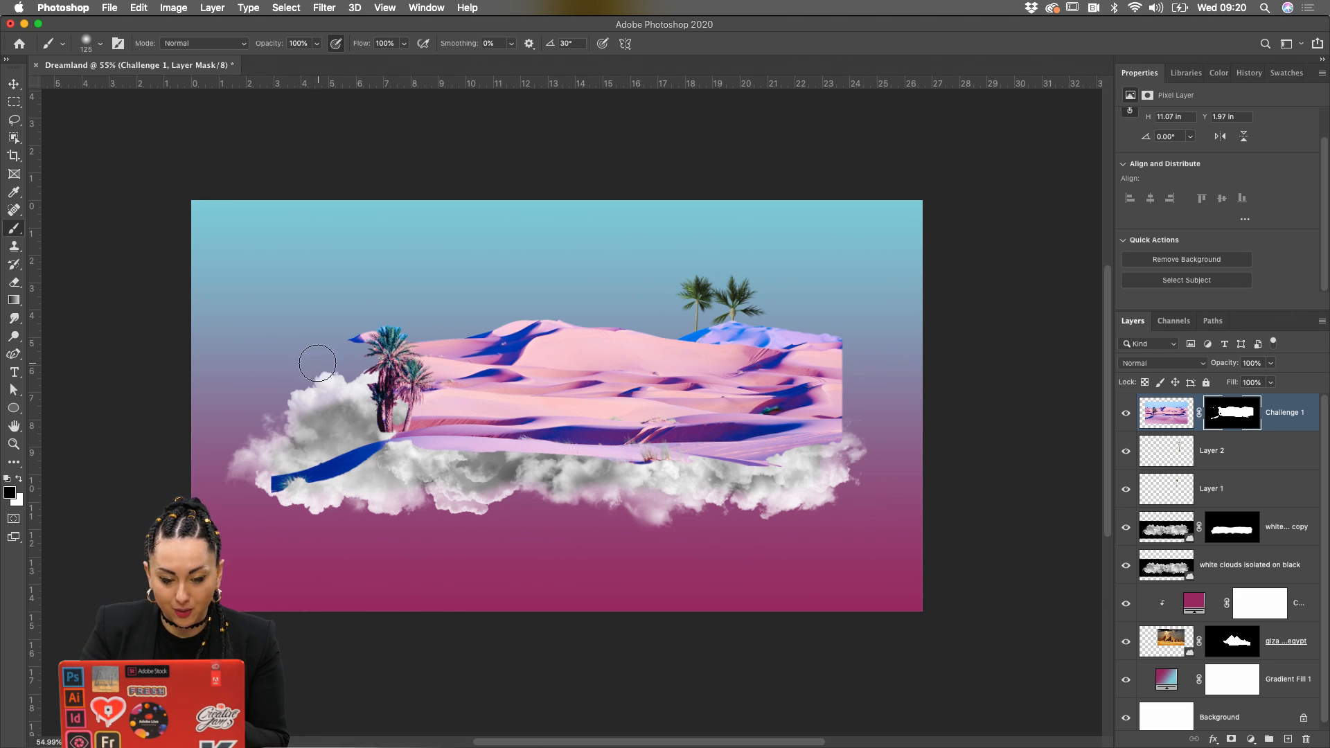
pyautogui.moveTo(248, 451); pyautogui.dragTo(375, 462)
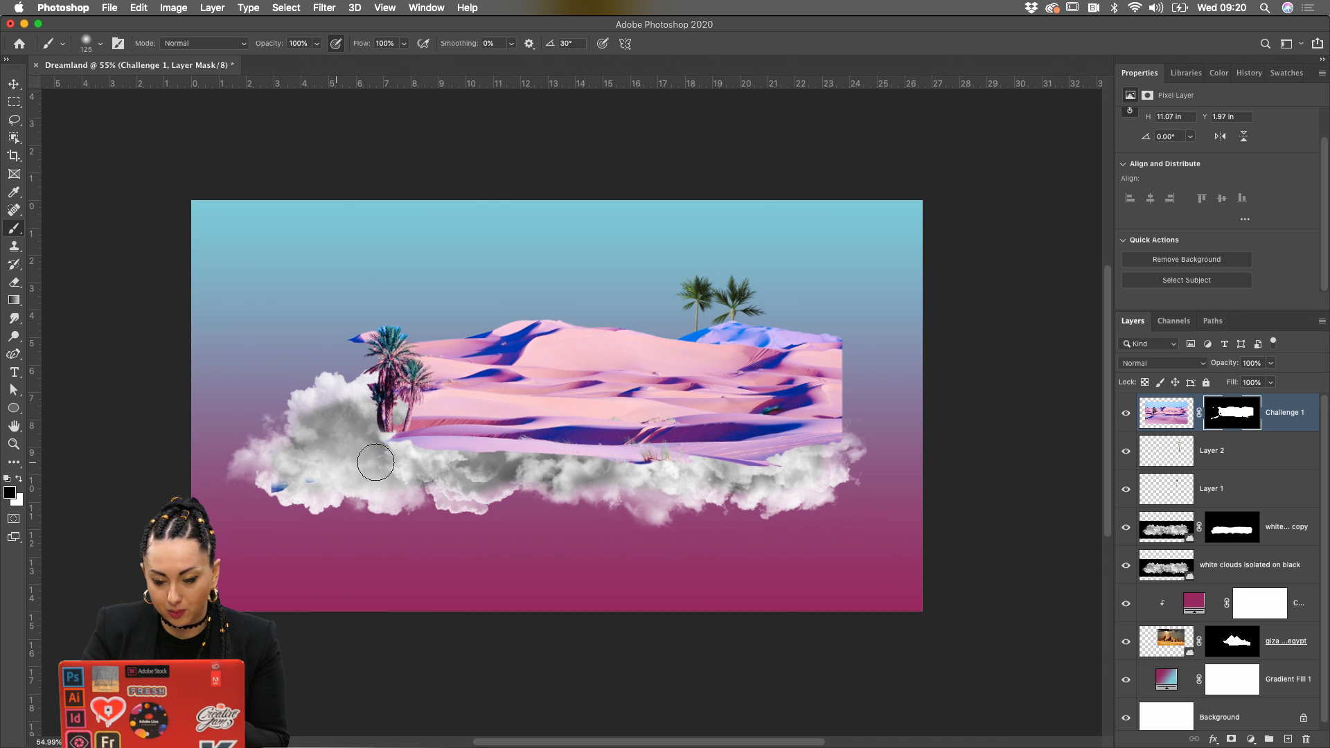
# Move the Challenge 1 layer, unclipped, below the pyramids layer and directly above Gradient Fill 1
pyautogui.moveTo(1266, 419); pyautogui.dragTo(1284, 548)
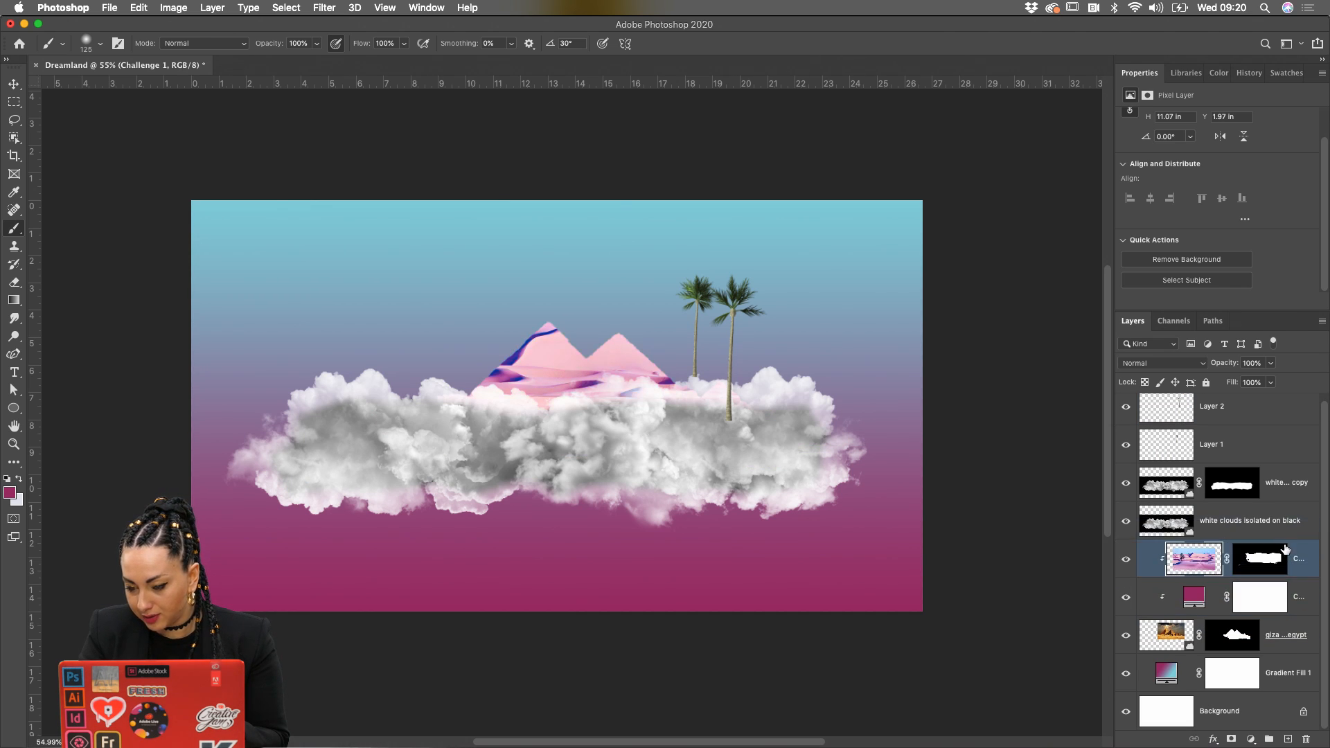
pyautogui.keyDown('alt'); pyautogui.click(1238, 577); pyautogui.keyUp('alt')
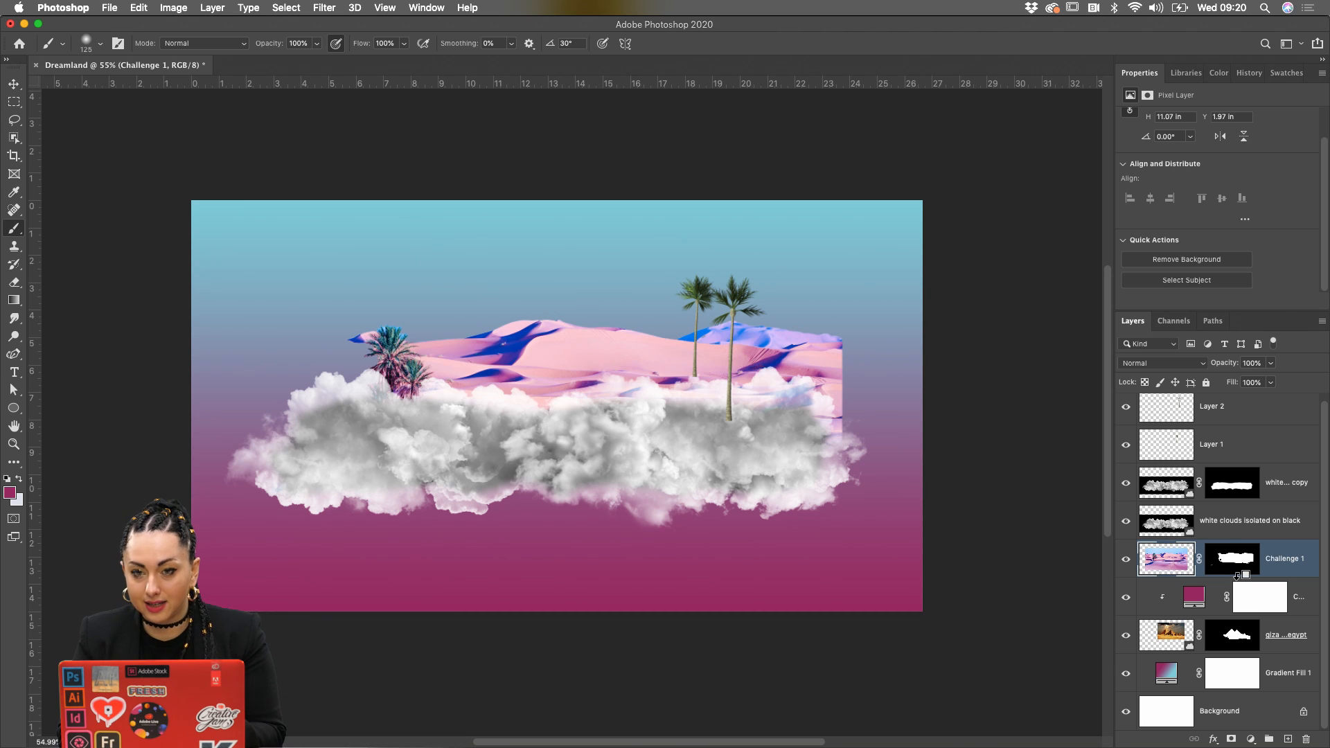
pyautogui.moveTo(1273, 559); pyautogui.dragTo(1275, 661)
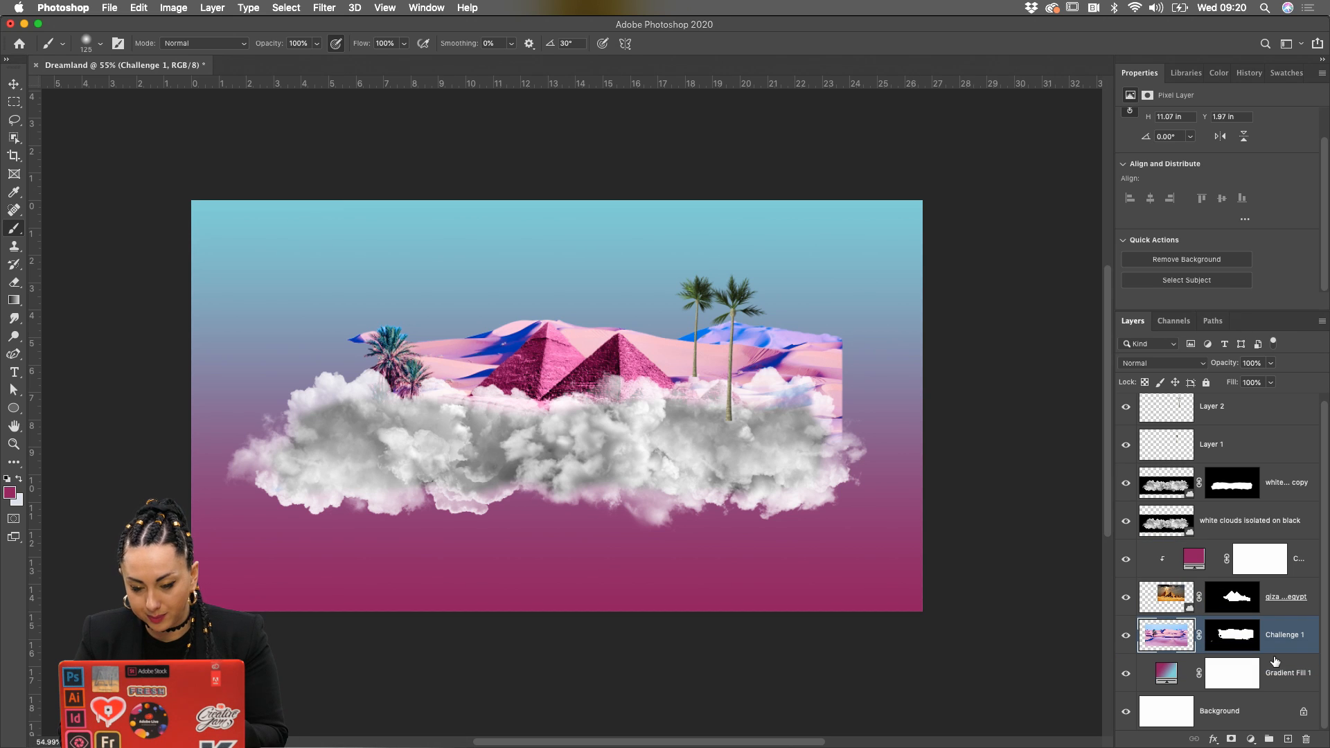
# Move the Challenge 1 layer to 855, 591.5 px and paint black on its mask over the stray blue patches around the clouds' left end
pyautogui.press('super+t')
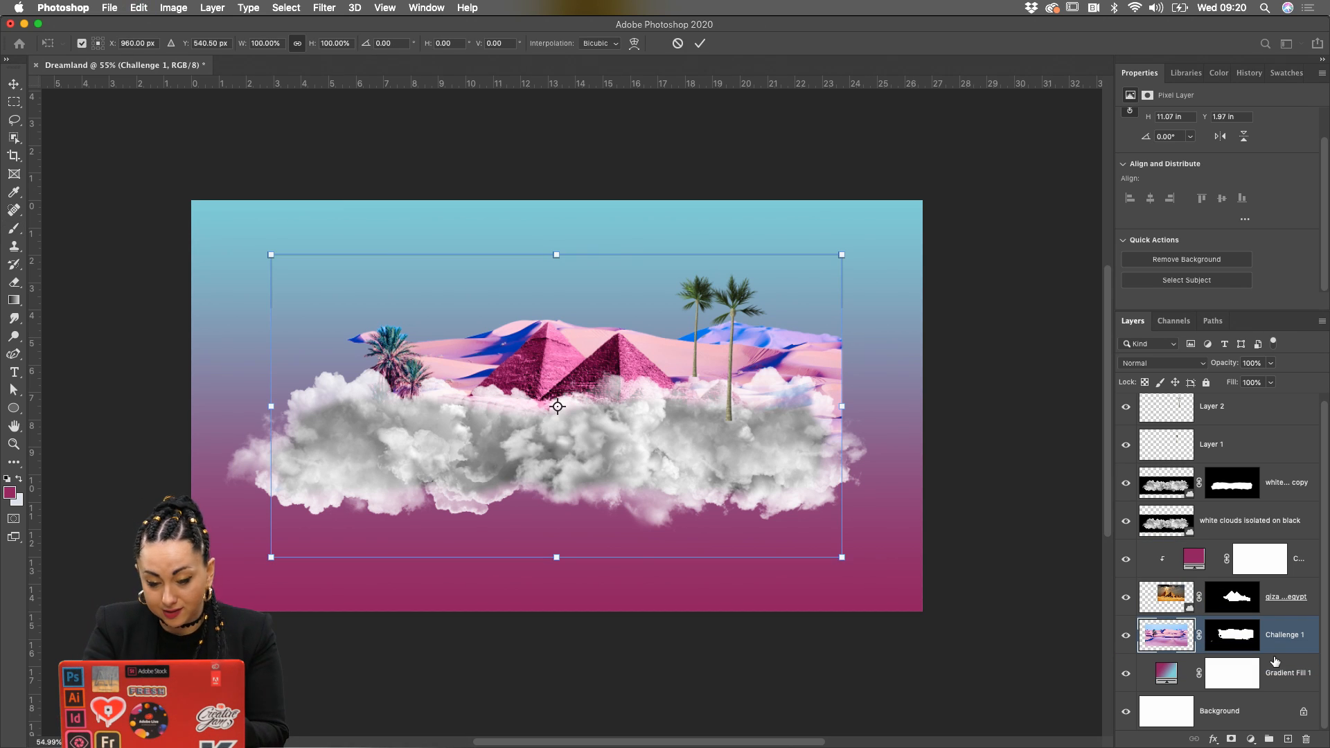
pyautogui.moveTo(796, 342); pyautogui.dragTo(755, 367)
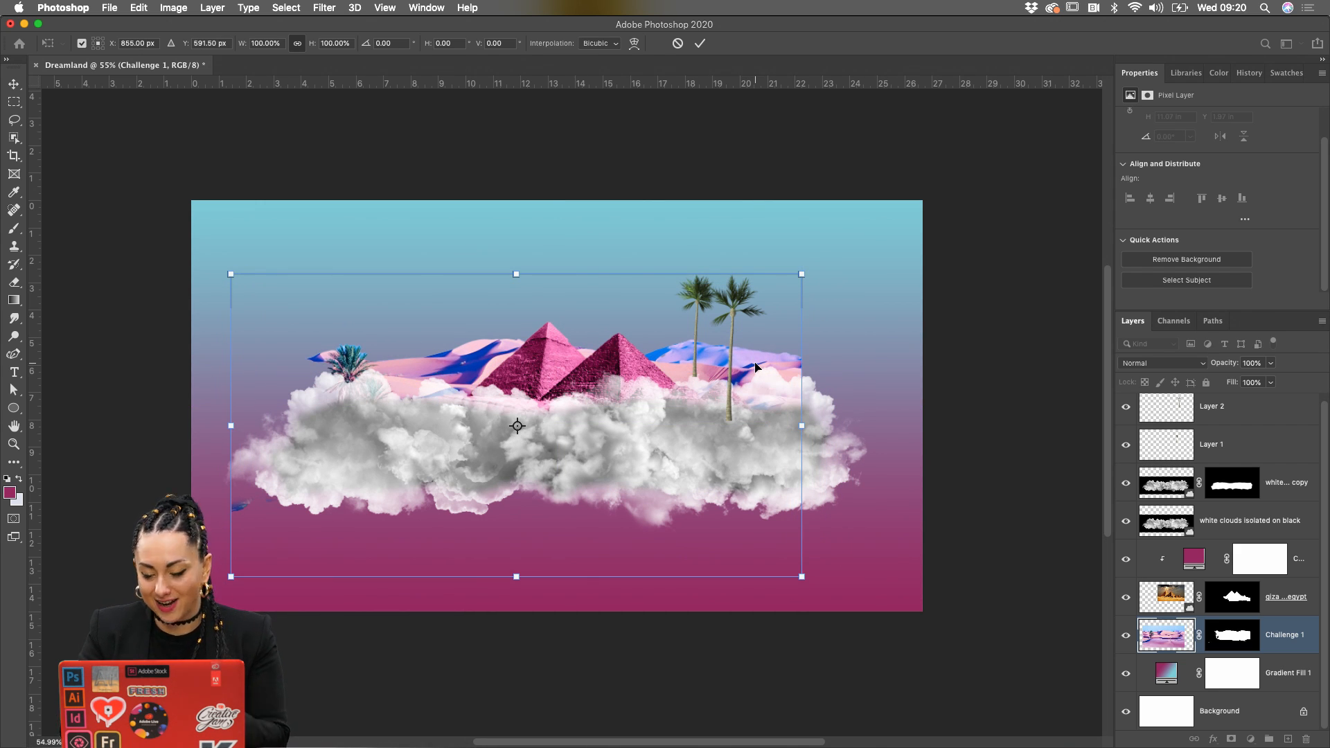
pyautogui.press('Return')
pyautogui.press('b')
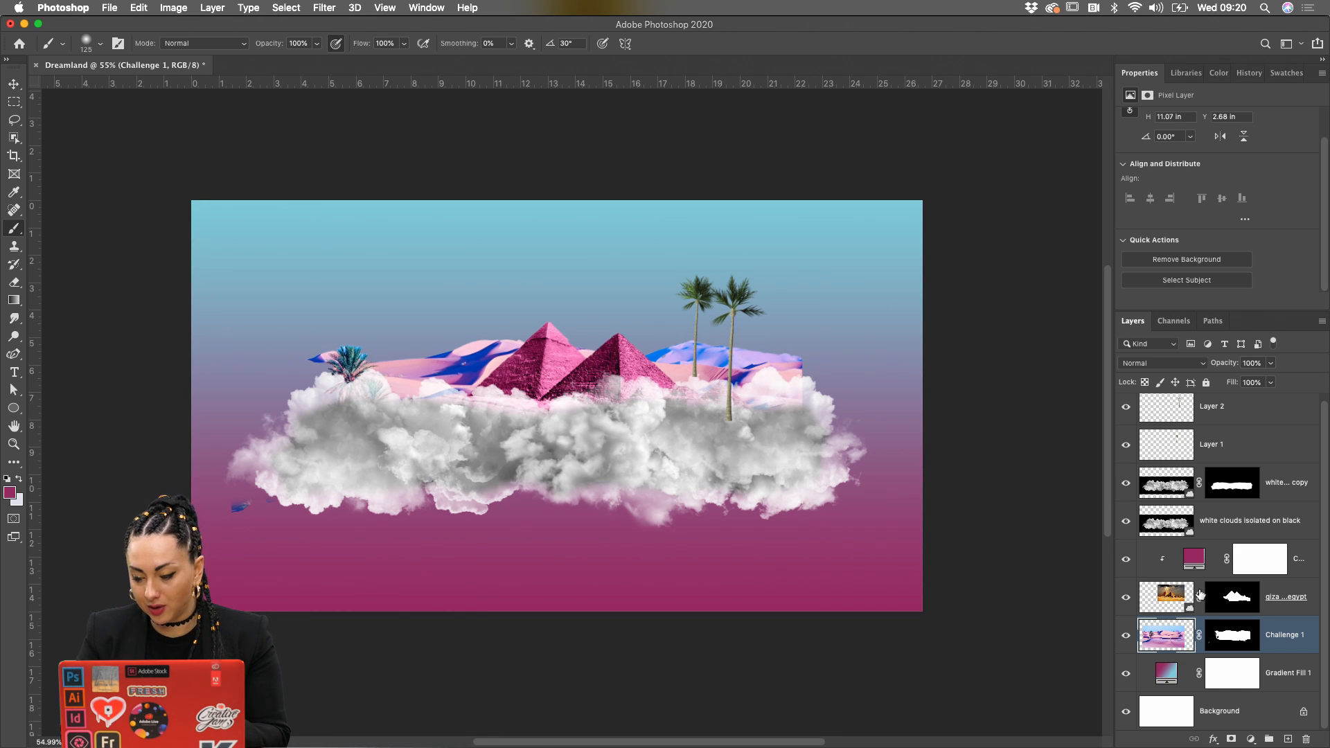
pyautogui.click(1221, 637)
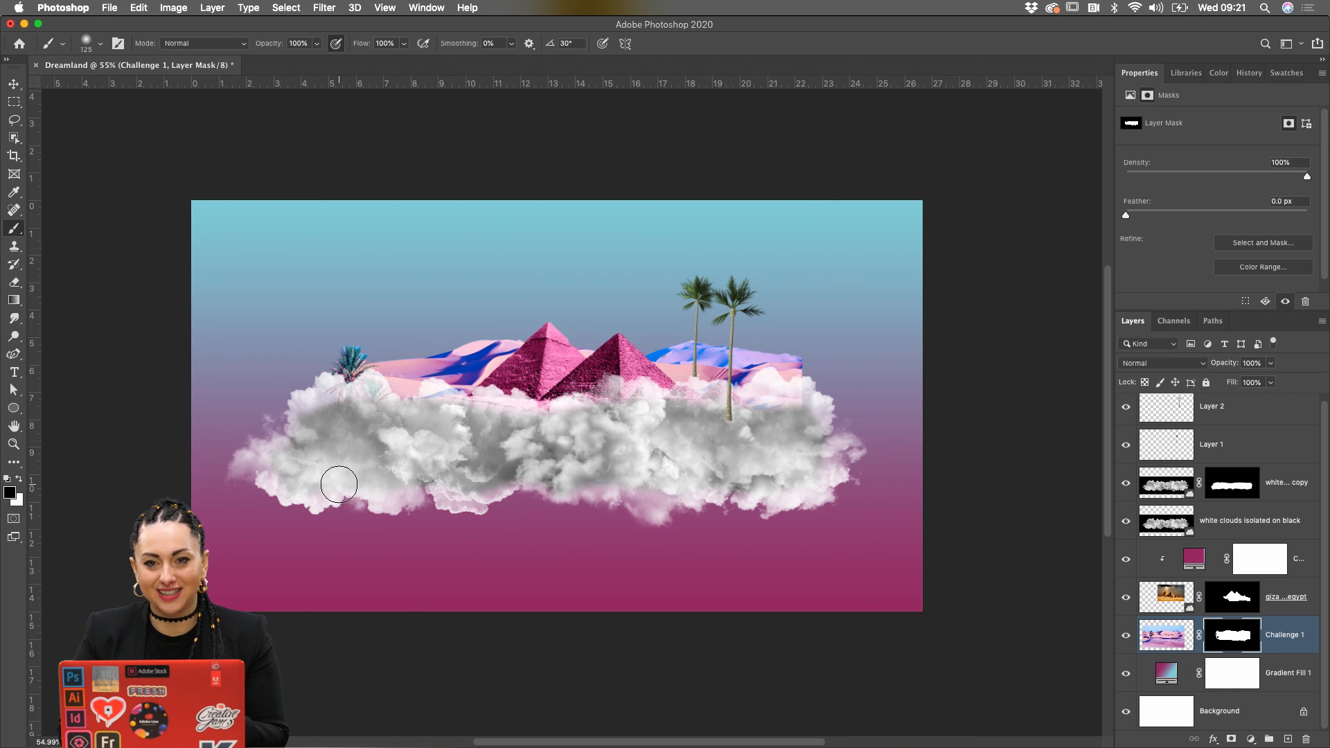
# Select Layer 2 and bring up the shooting star image in the DCC DREAMLAND library
pyautogui.click(1229, 422)
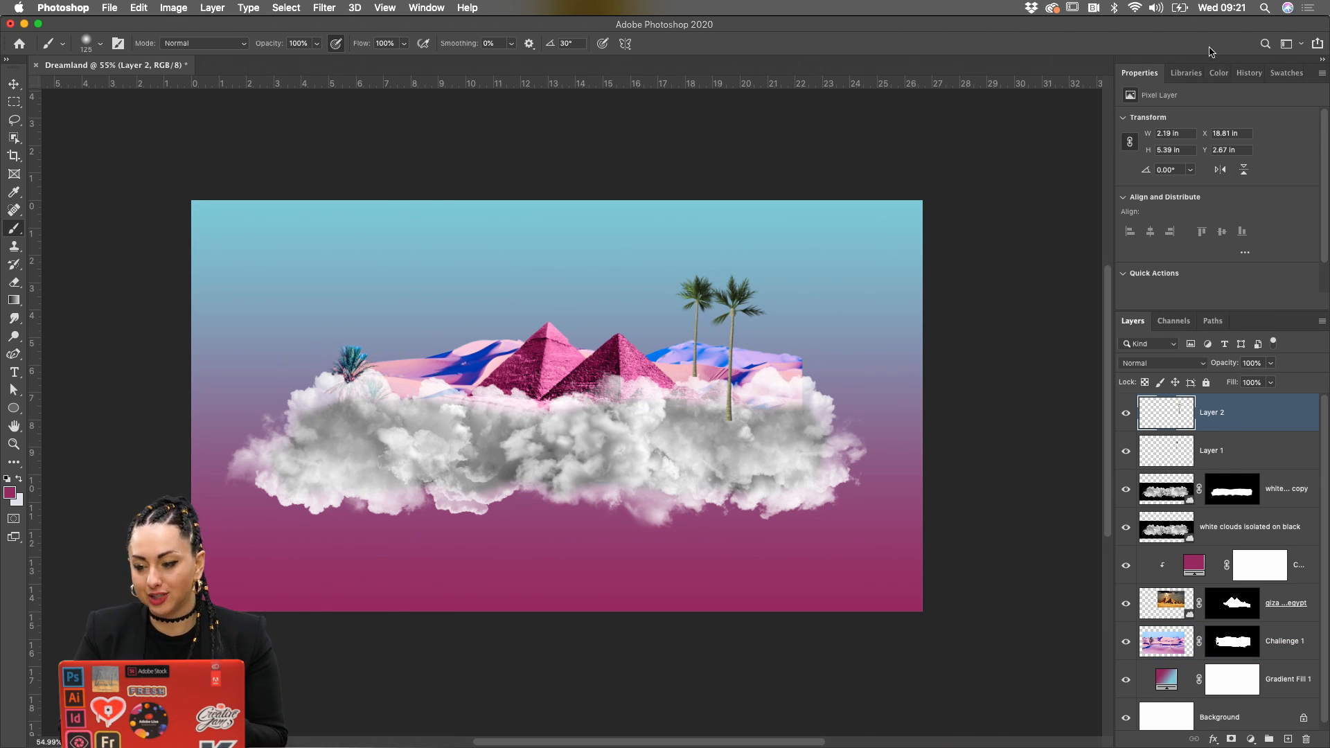
pyautogui.click(1187, 73)
pyautogui.scroll(-5, 1201, 224)
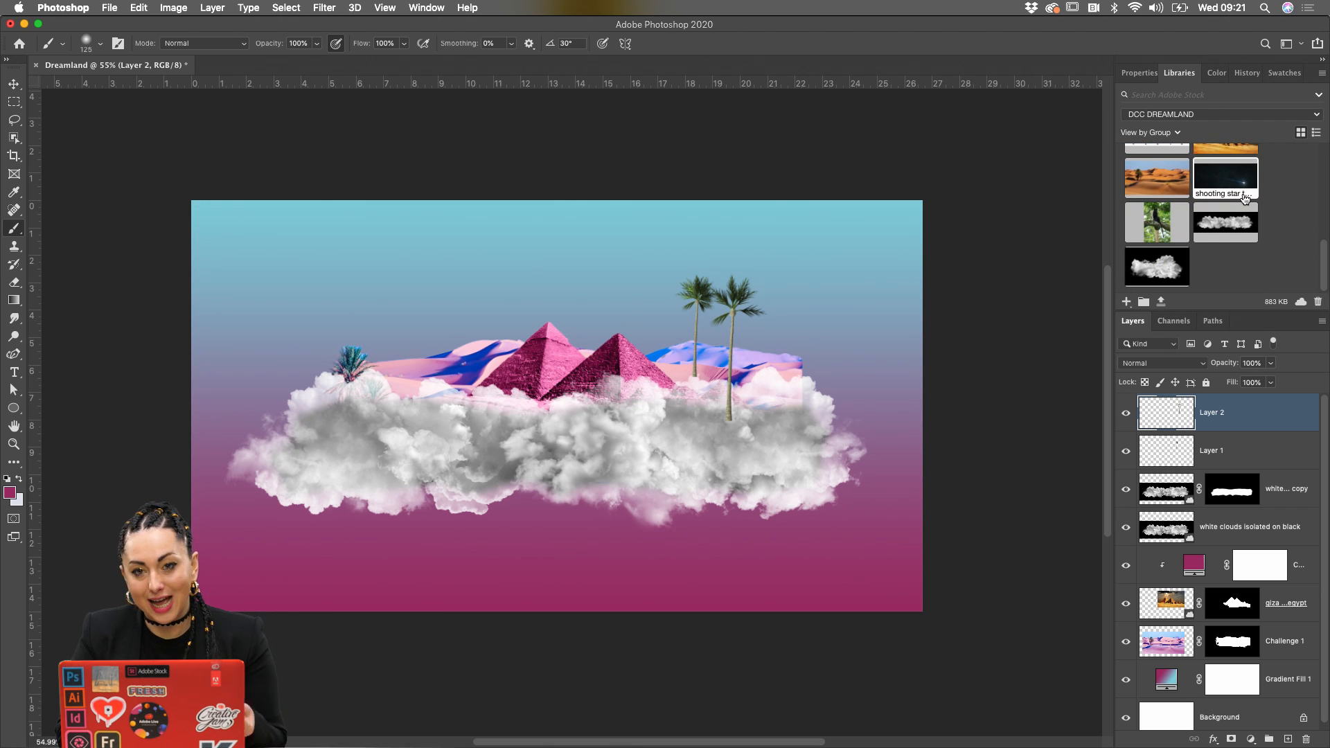
# Try to open the recently used file dream Paradise.psd
pyautogui.moveTo(500, 745)
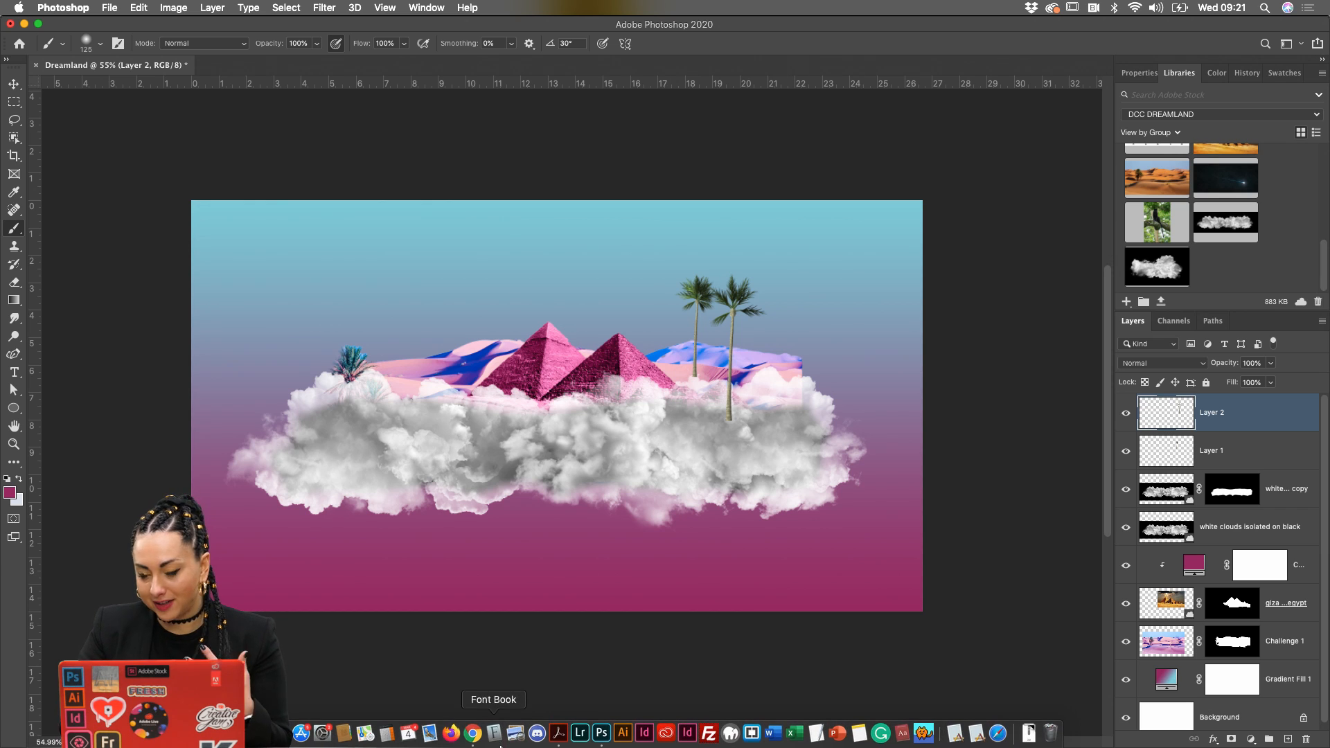
pyautogui.click(139, 8)
pyautogui.moveTo(117, 6)
pyautogui.moveTo(142, 79)
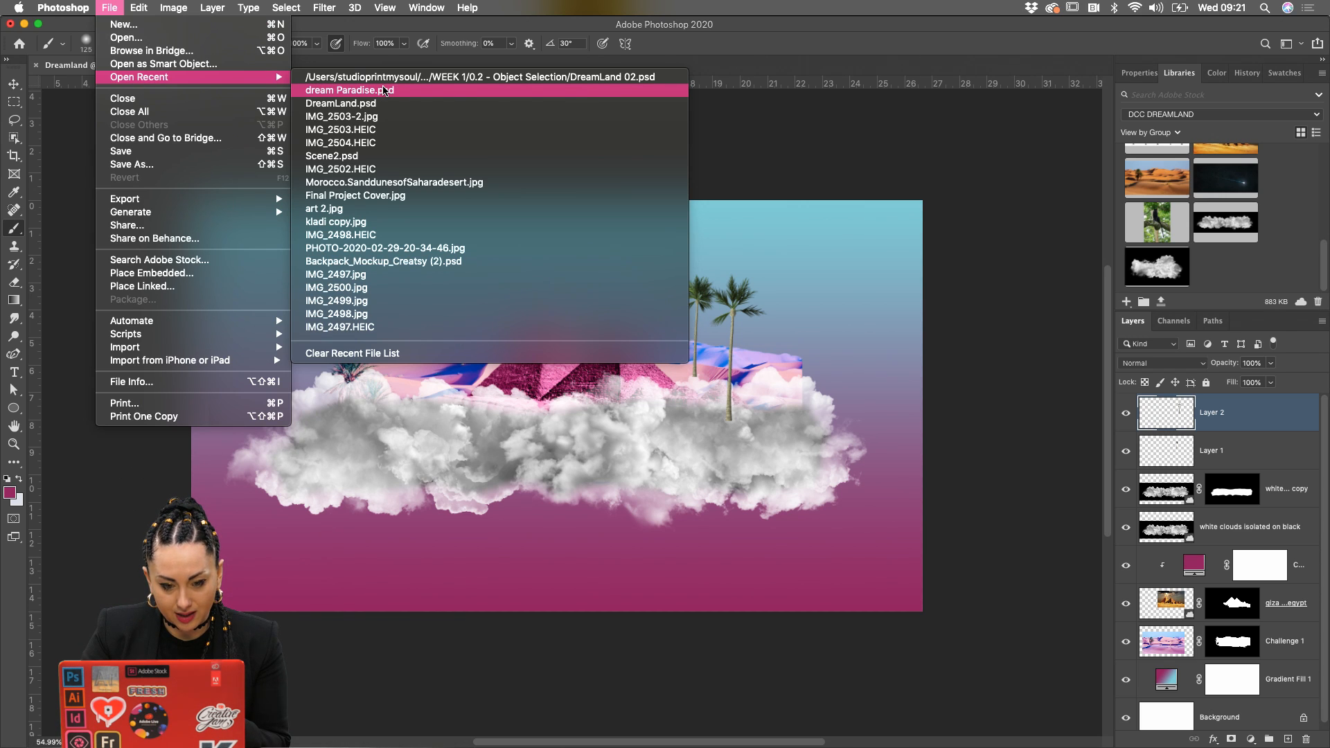
pyautogui.click(384, 90)
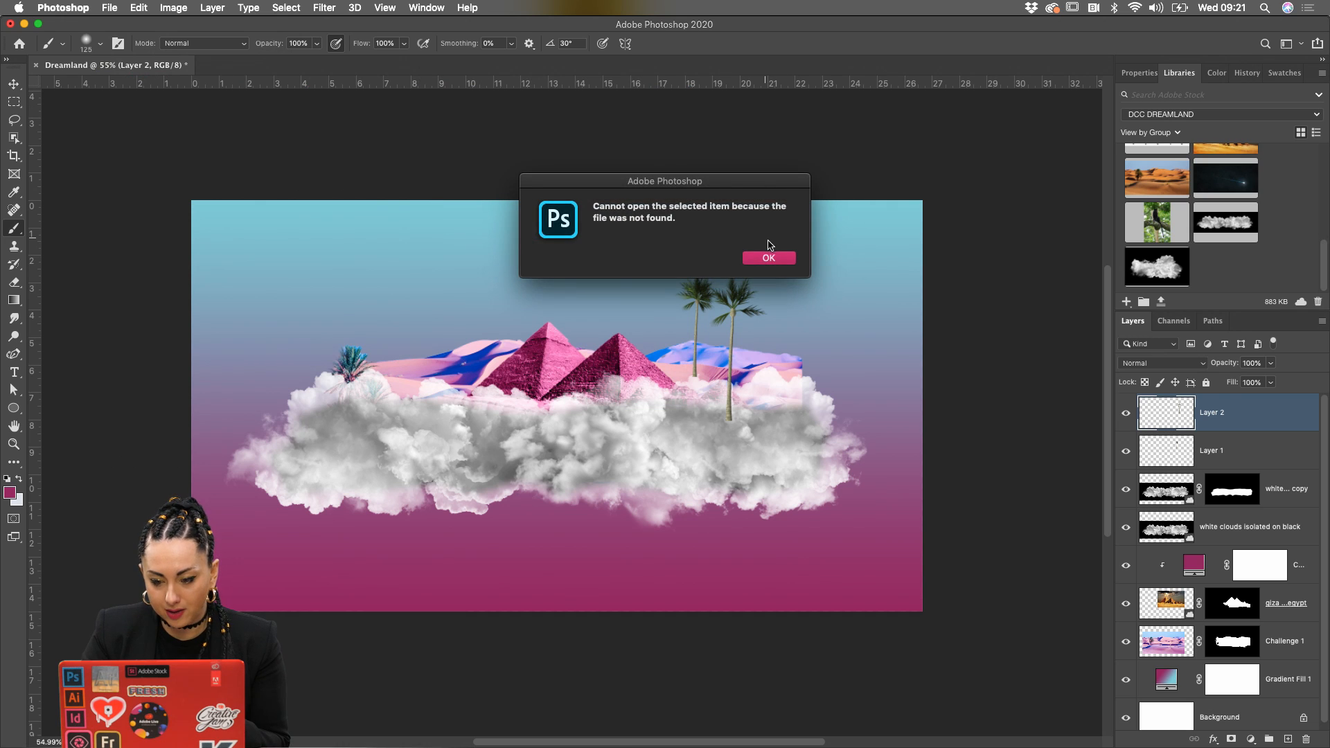
pyautogui.click(765, 259)
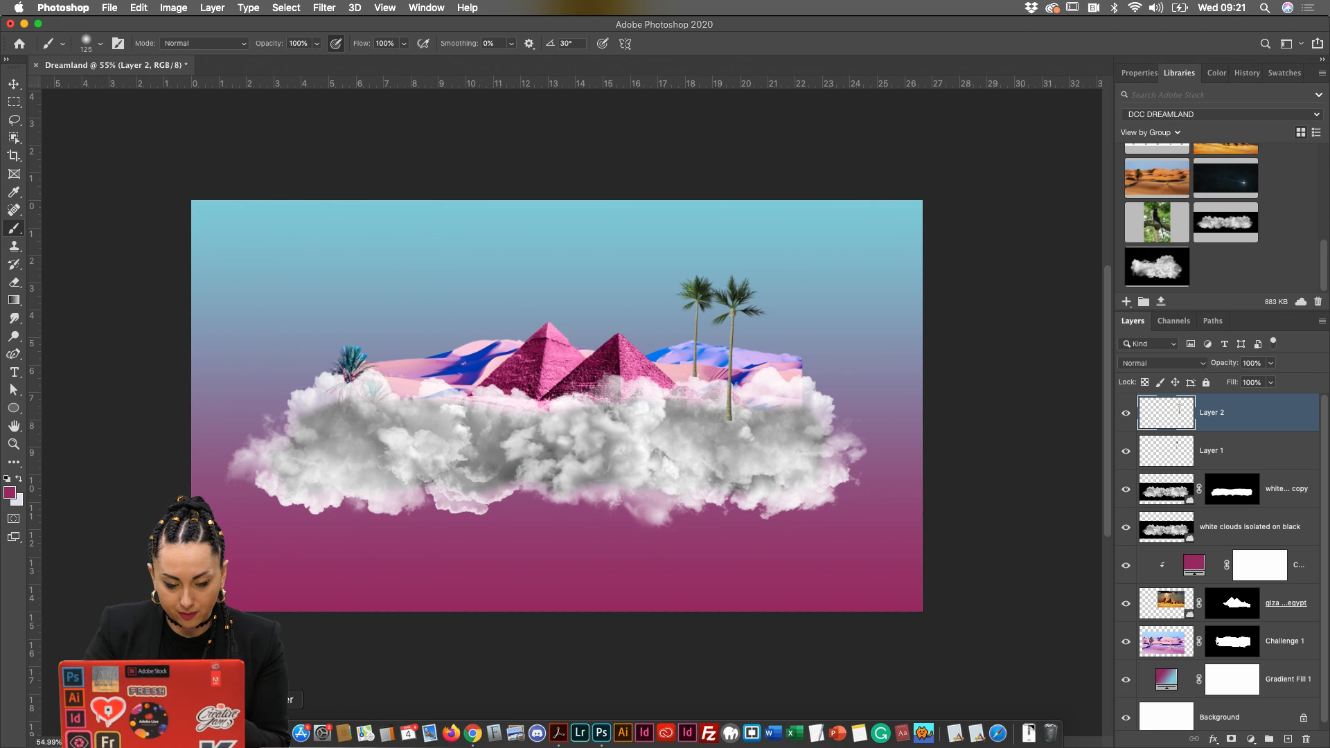
# Open DreamLand 02.psd in Finder from the 0.2 - Object Selection folder under WEEK 1 of the Desktop's DCC folder
pyautogui.click(301, 733)
pyautogui.click(183, 391)
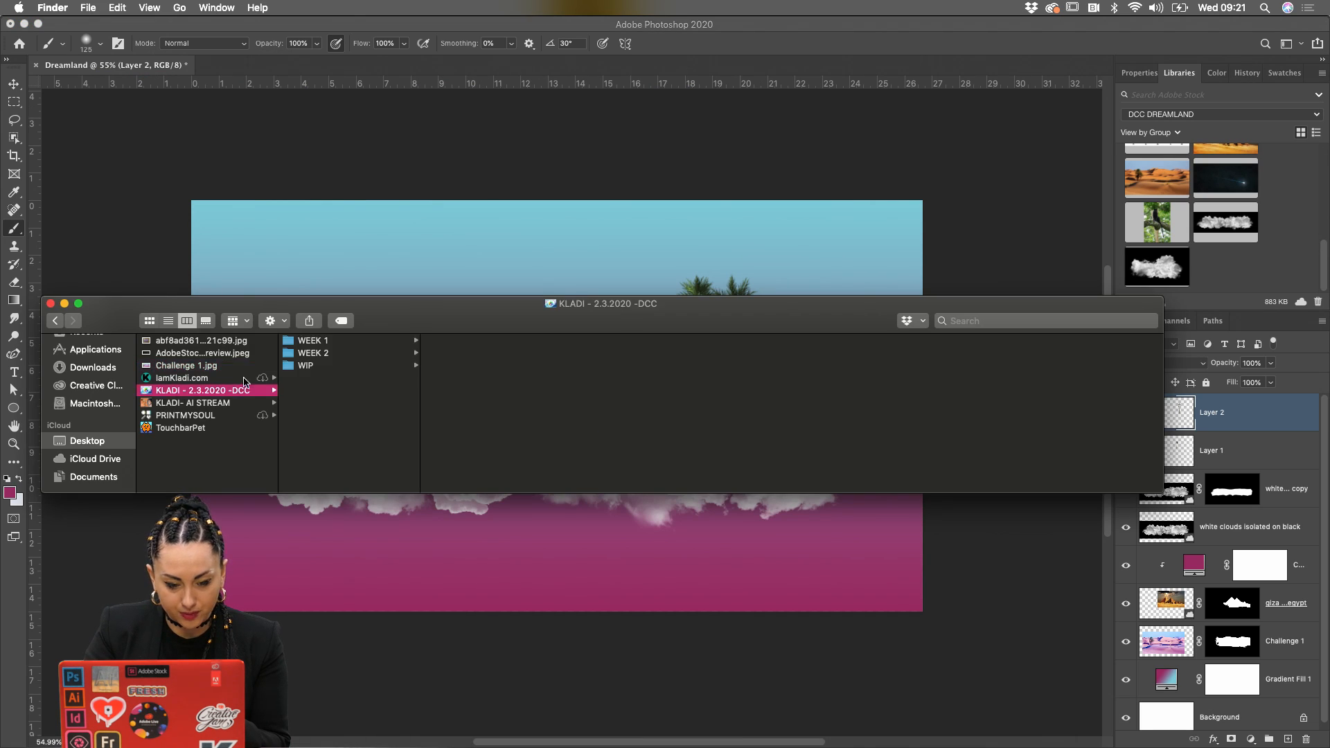
pyautogui.click(299, 341)
pyautogui.click(469, 365)
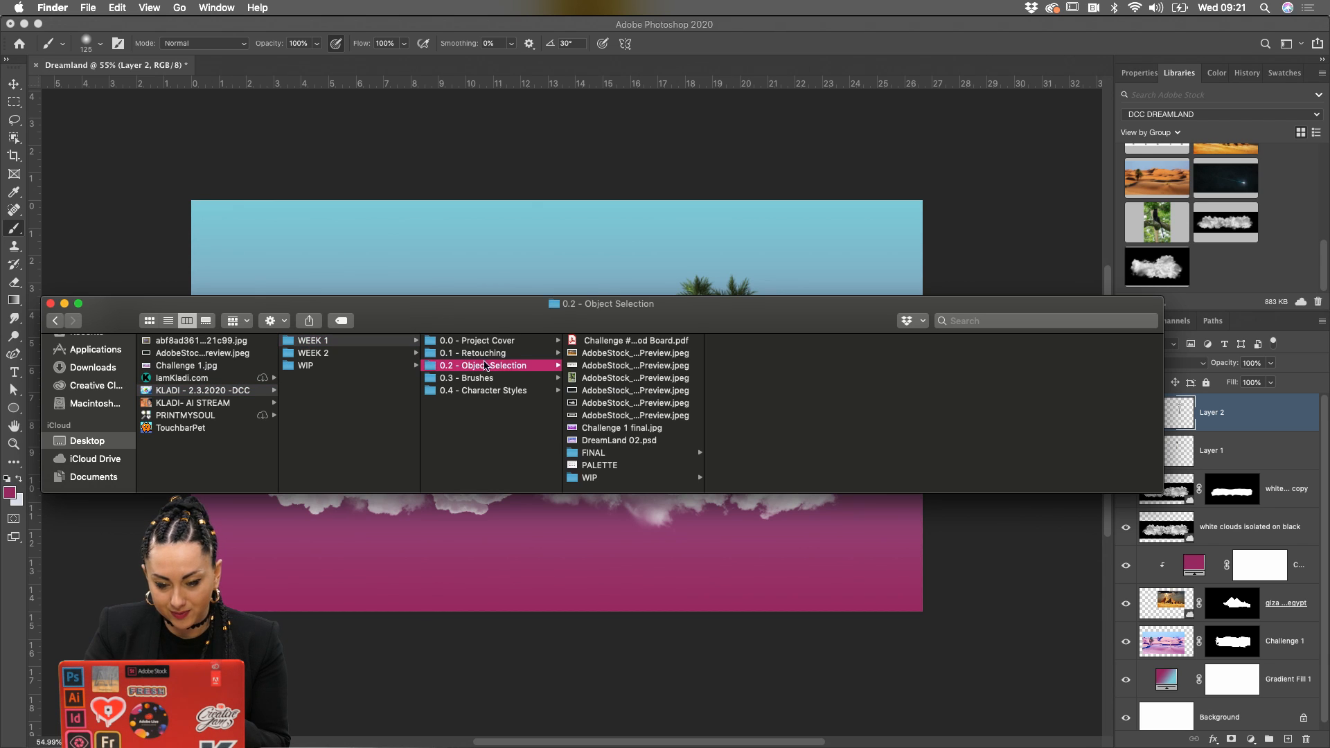
pyautogui.doubleClick(610, 440)
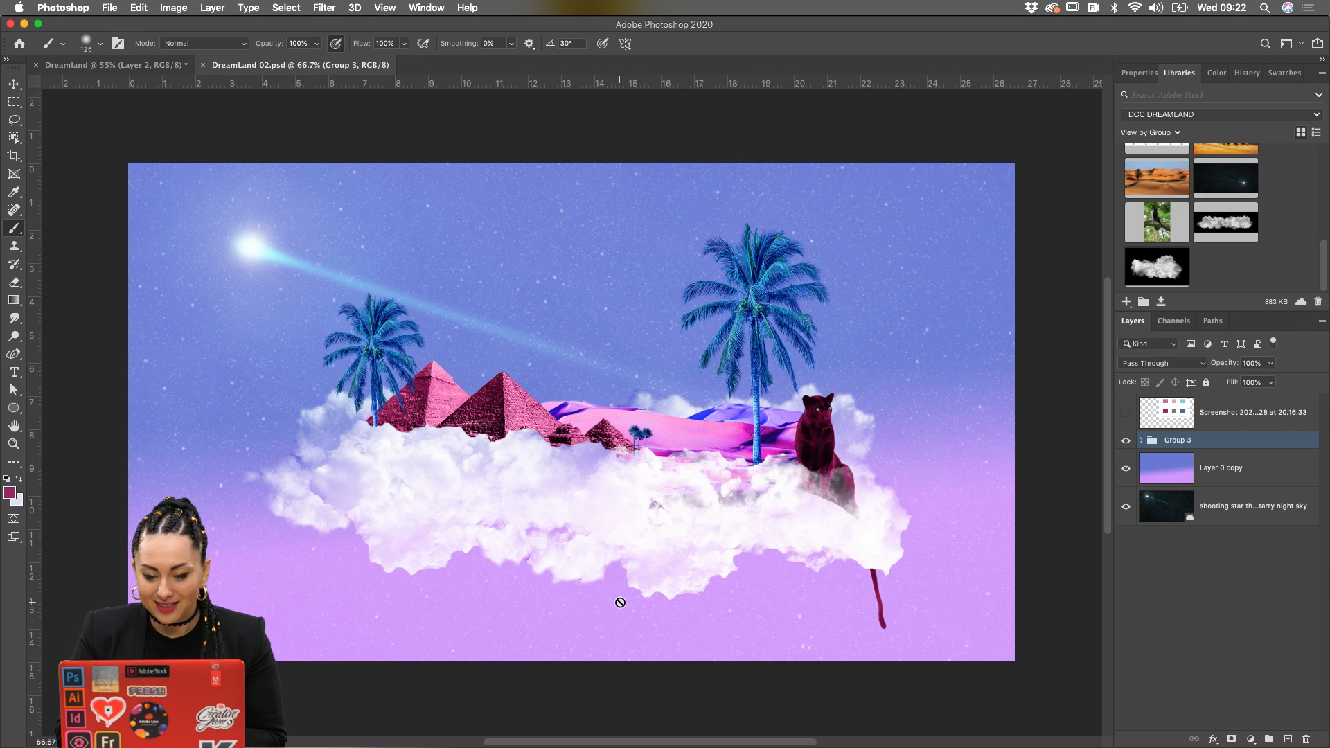
# Switch to Chrome and look through the latest posts in Discord's #current-challenge channel
pyautogui.moveTo(505, 740)
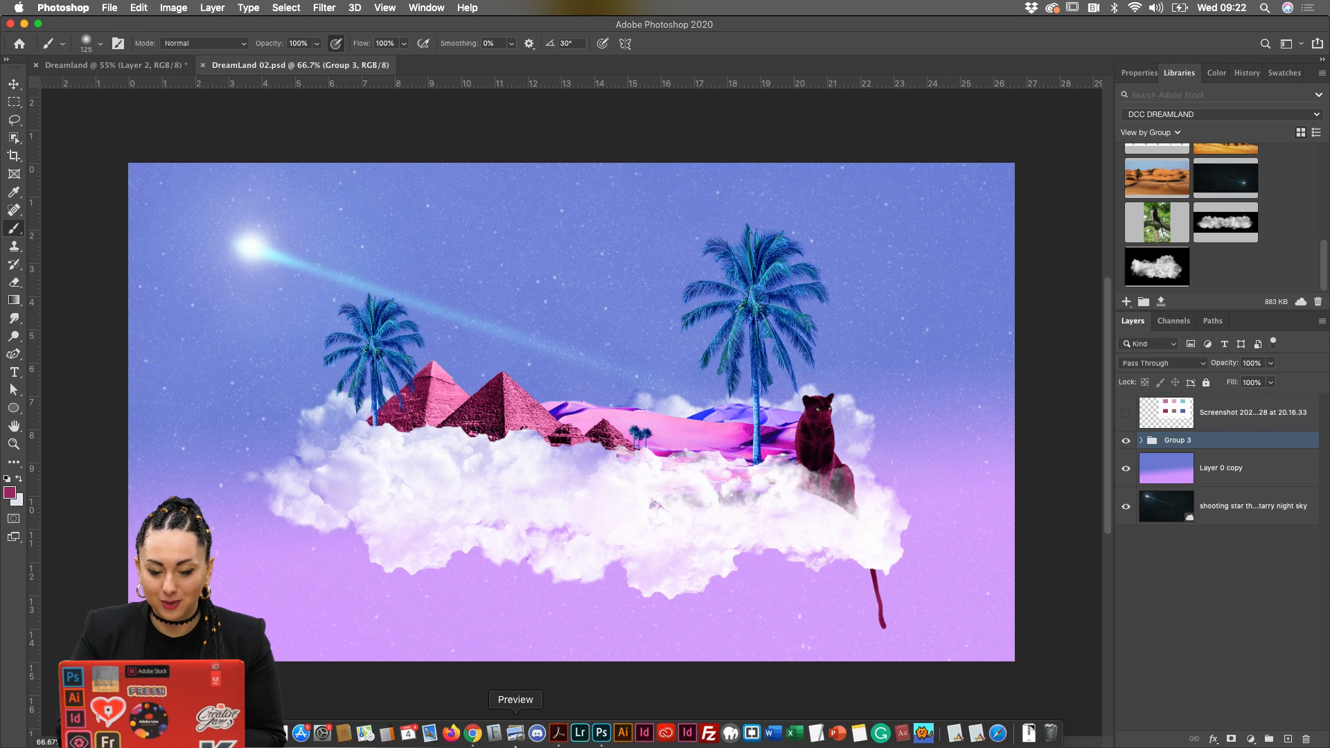
pyautogui.click(473, 738)
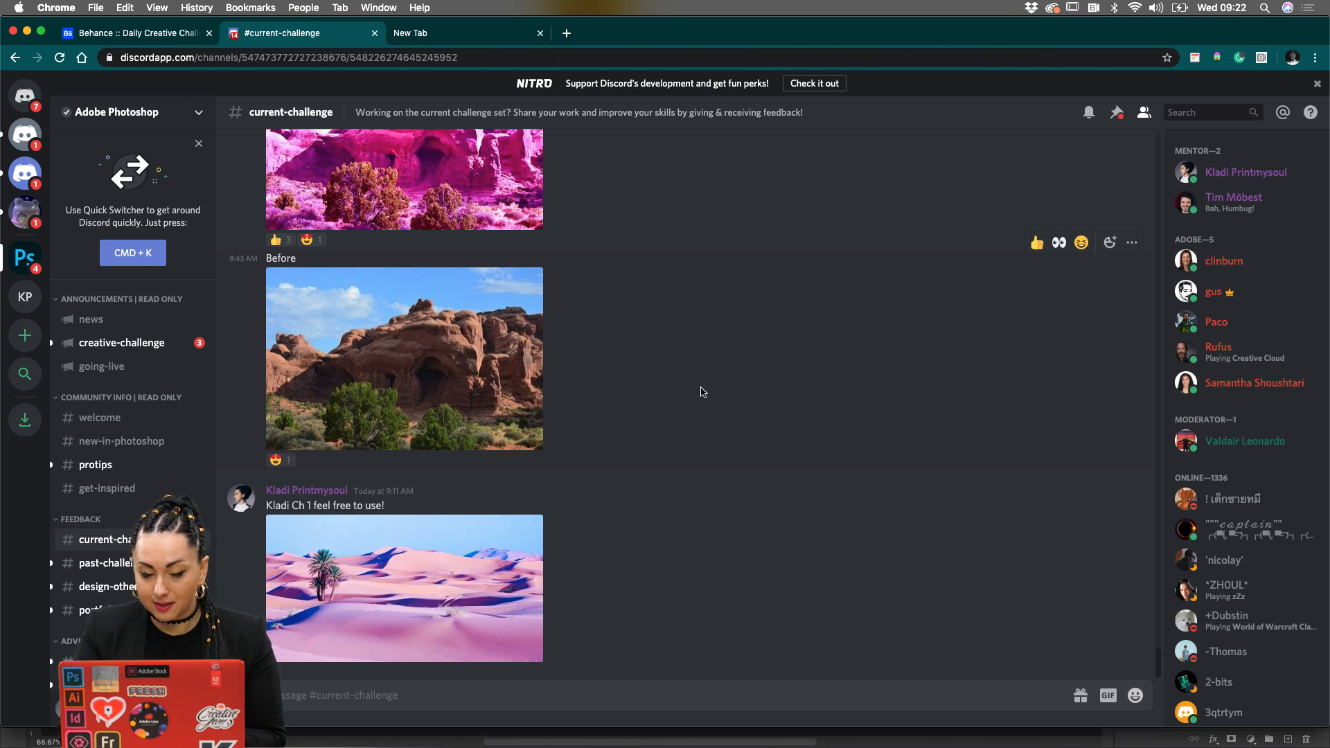
pyautogui.scroll(3, 702, 392)
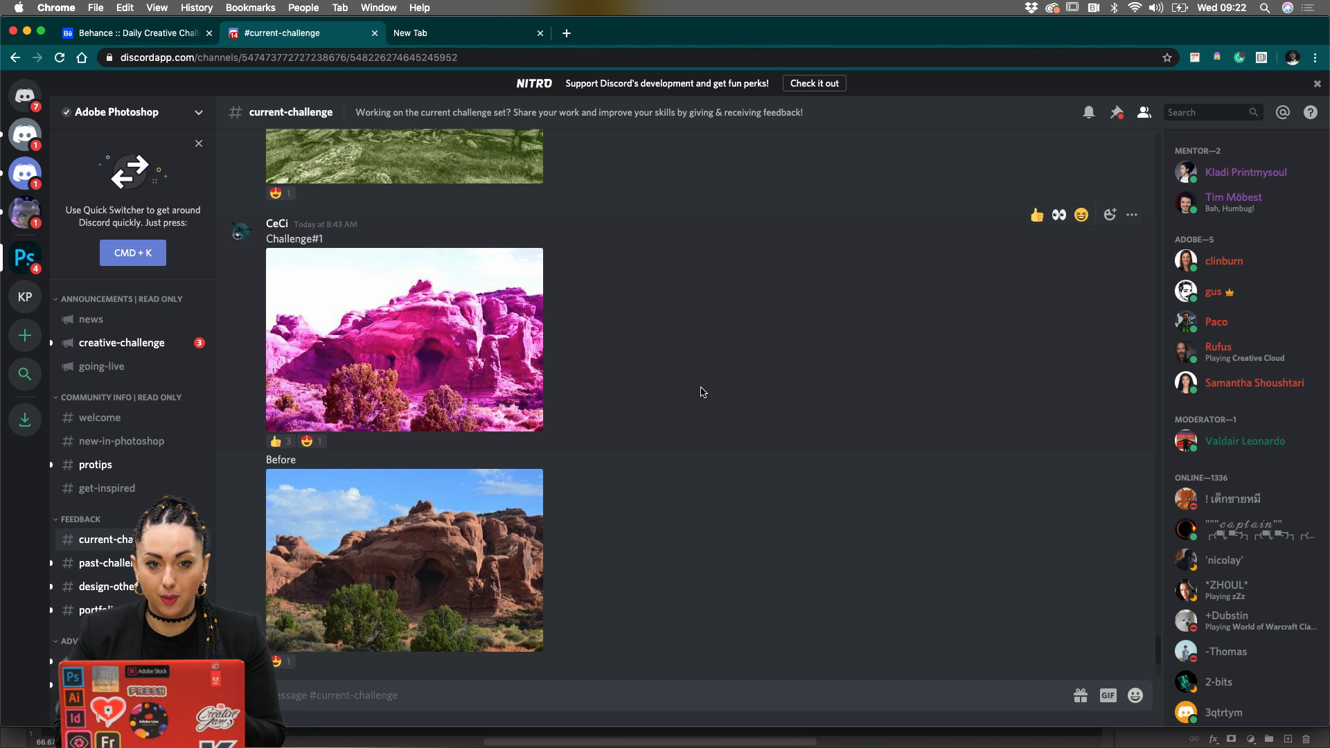
# Examine Behance's Daily Creative Challenge page, including the Object Selection card under Unlock The Challenges
pyautogui.click(164, 33)
pyautogui.scroll(3, 463, 97)
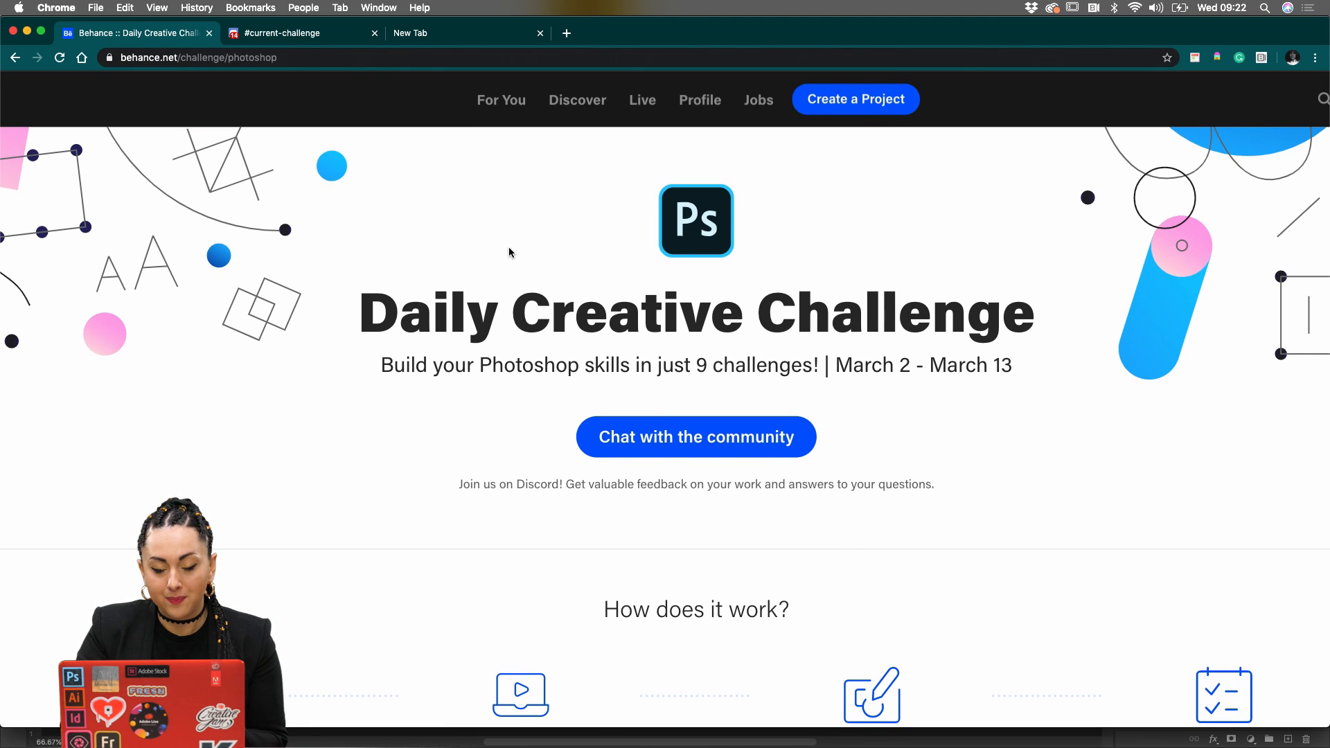
pyautogui.scroll(-4, 510, 252)
pyautogui.scroll(-6, 509, 252)
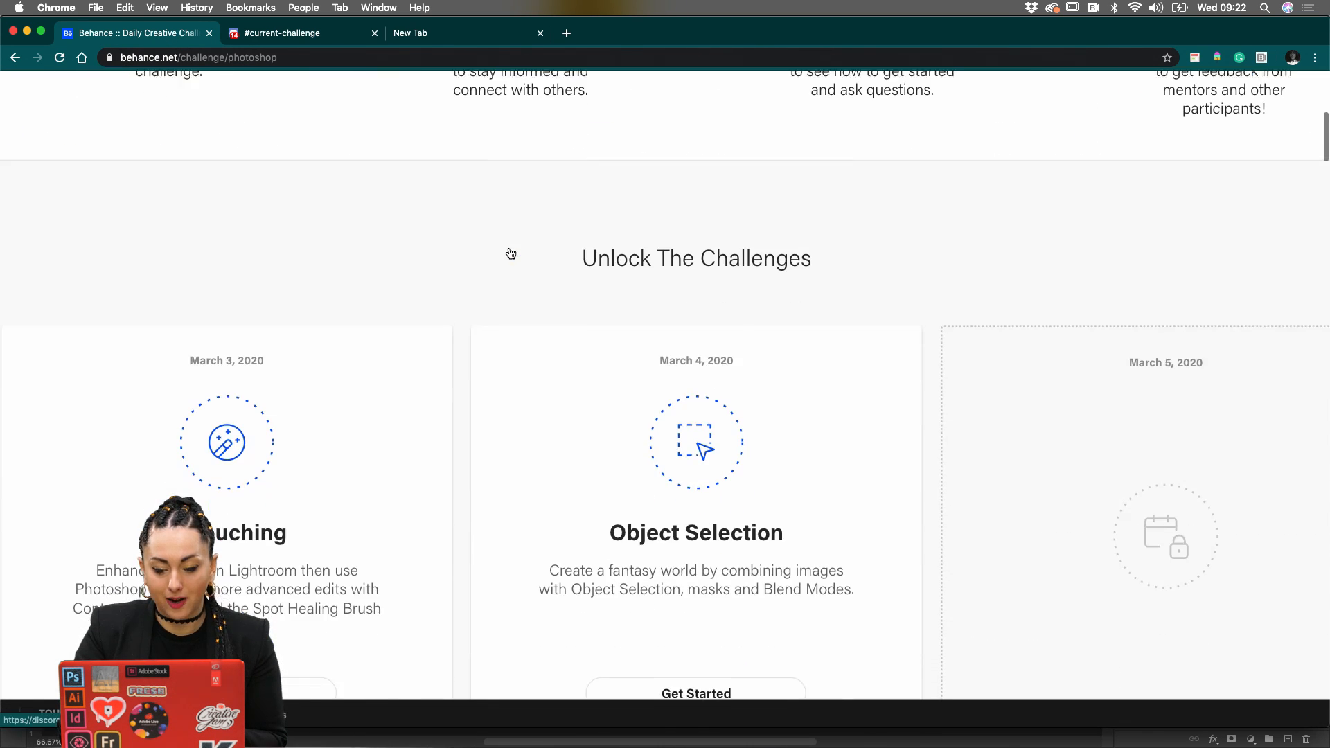
pyautogui.scroll(-3, 747, 435)
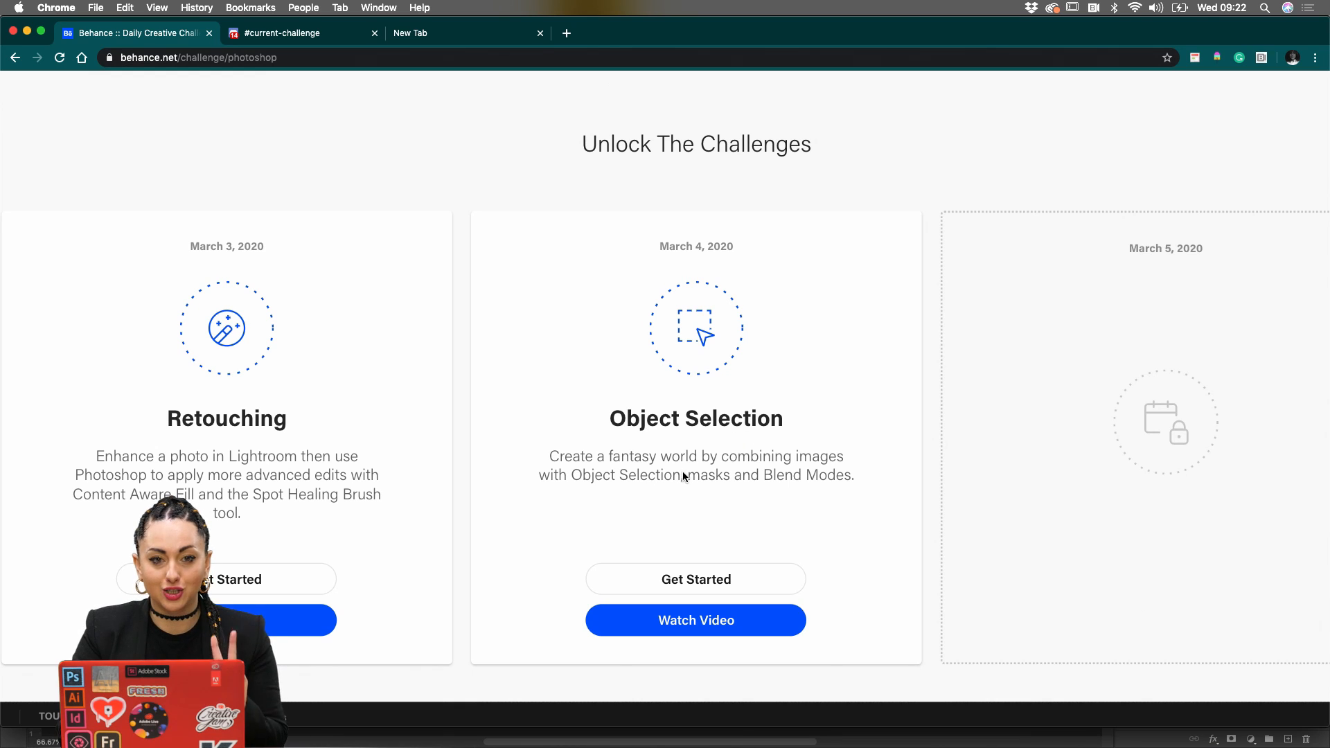
pyautogui.scroll(10, 659, 339)
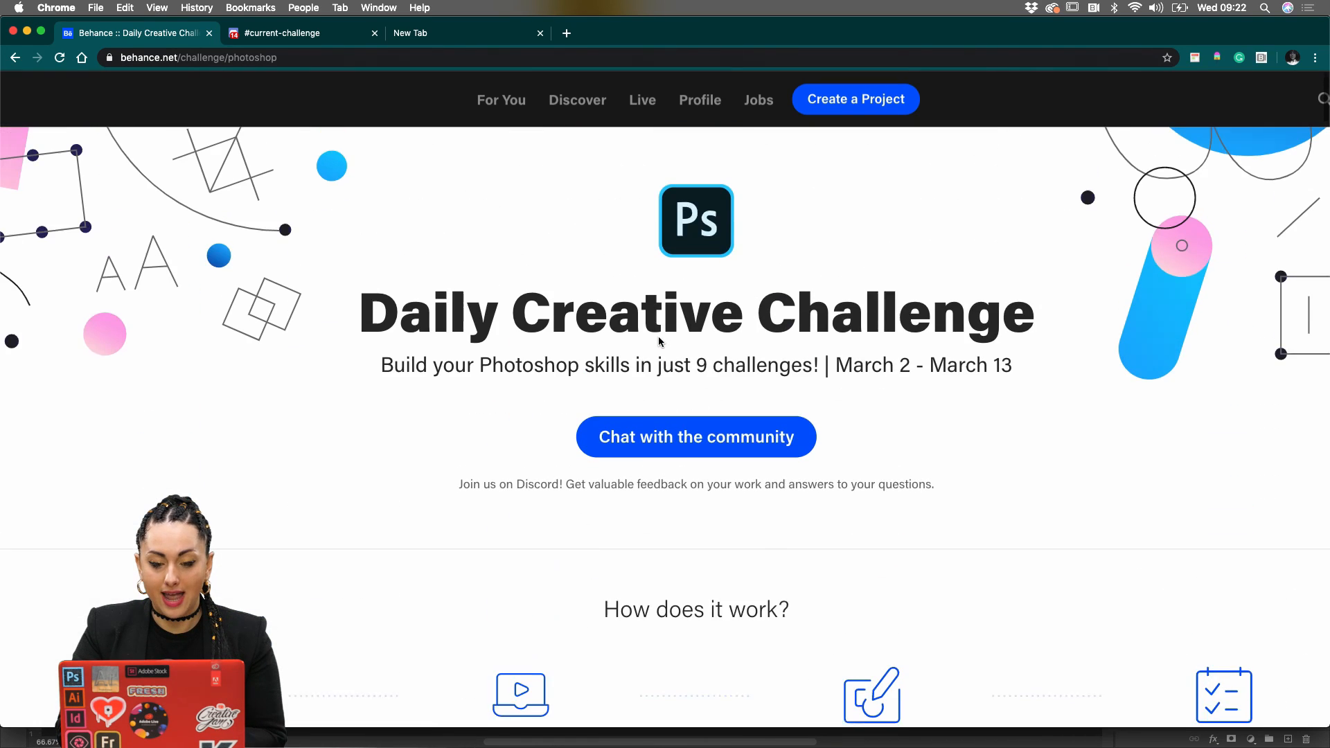
pyautogui.moveTo(514, 745)
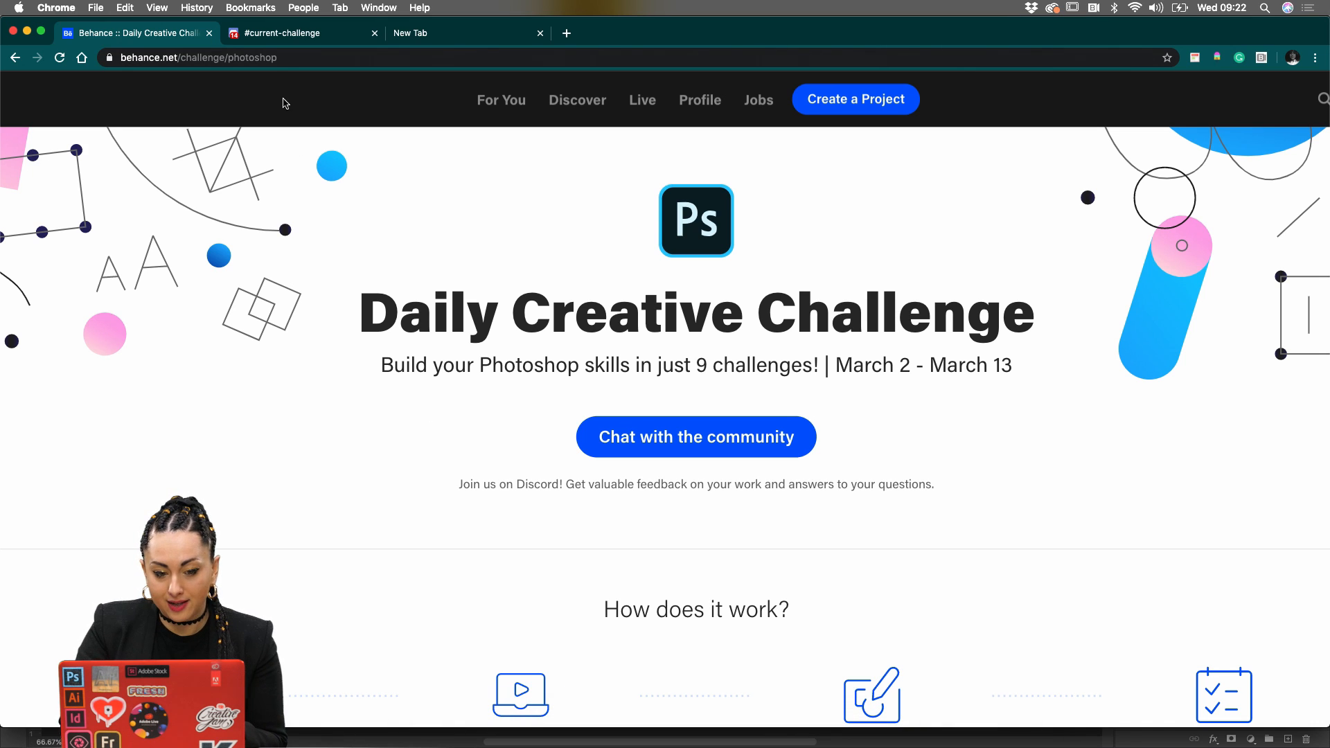
# Check the mentor and member list of Discord's #current-challenge channel and switch back to Photoshop
pyautogui.click(270, 36)
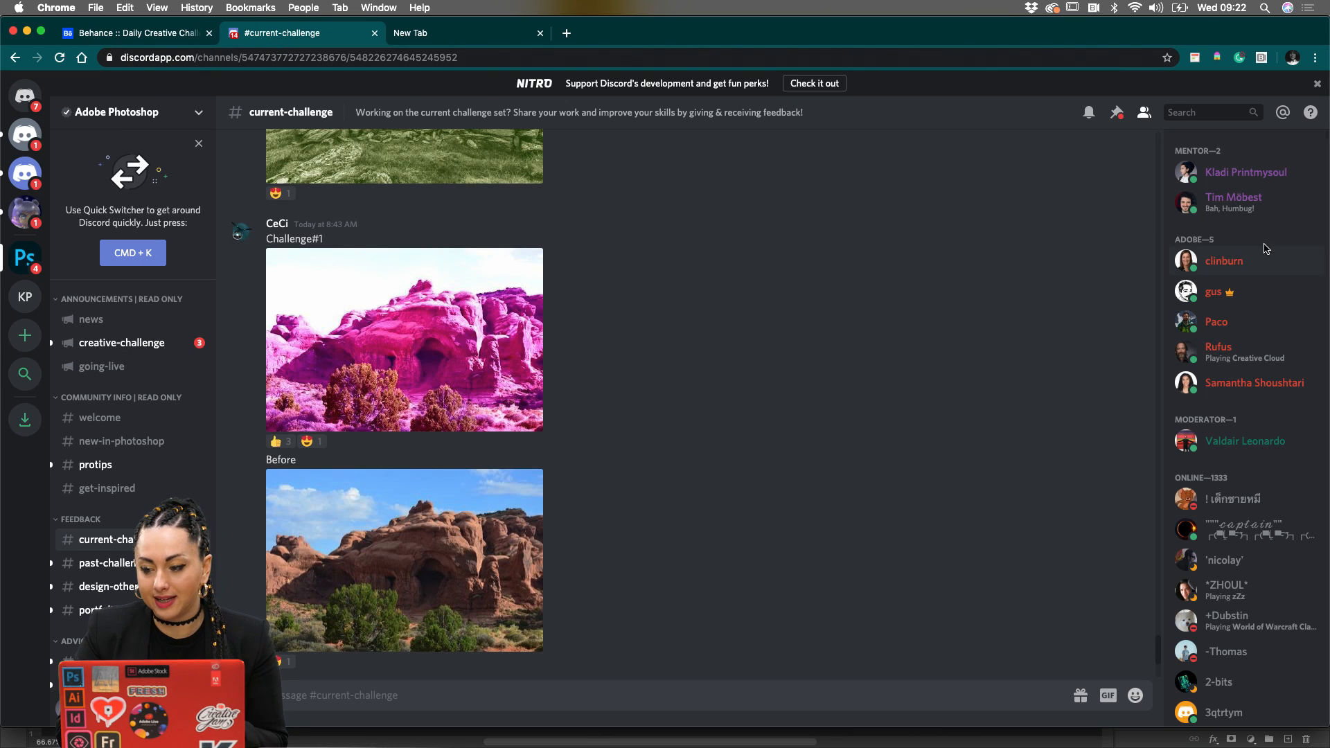
pyautogui.moveTo(1078, 239)
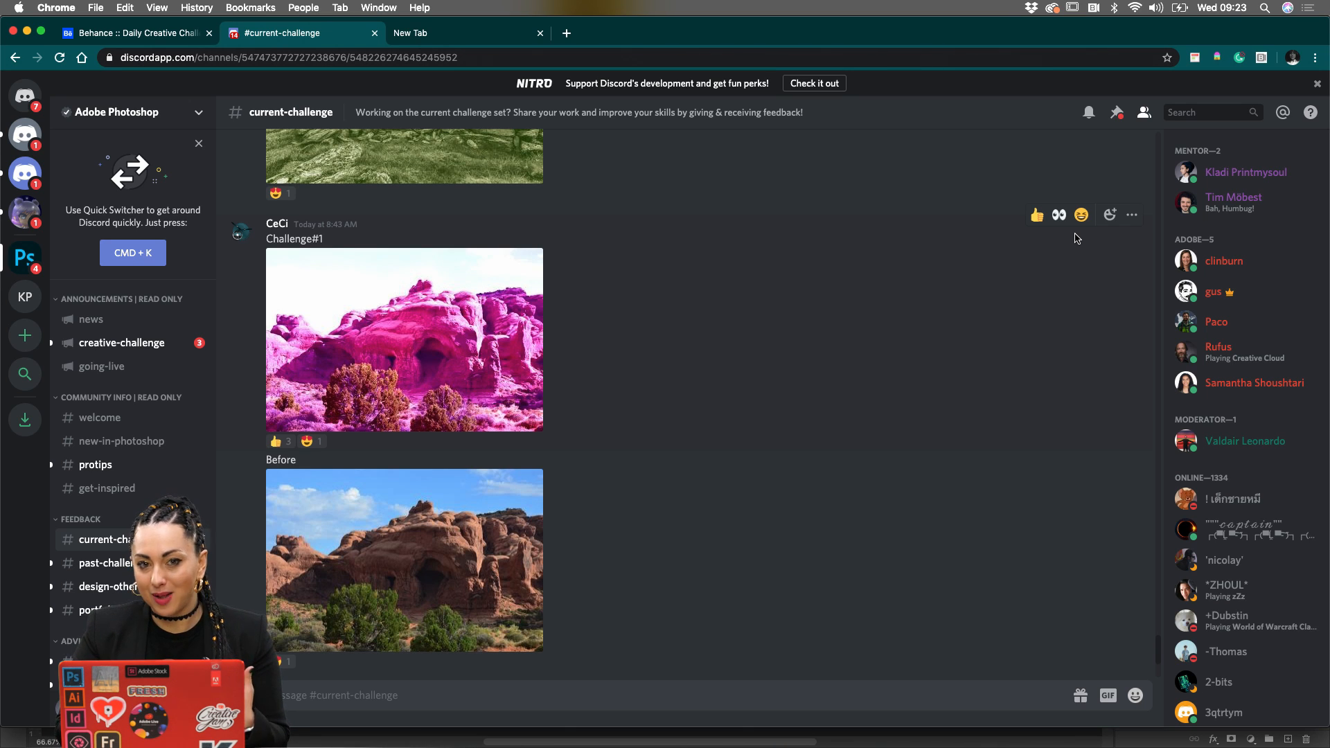
pyautogui.moveTo(601, 746)
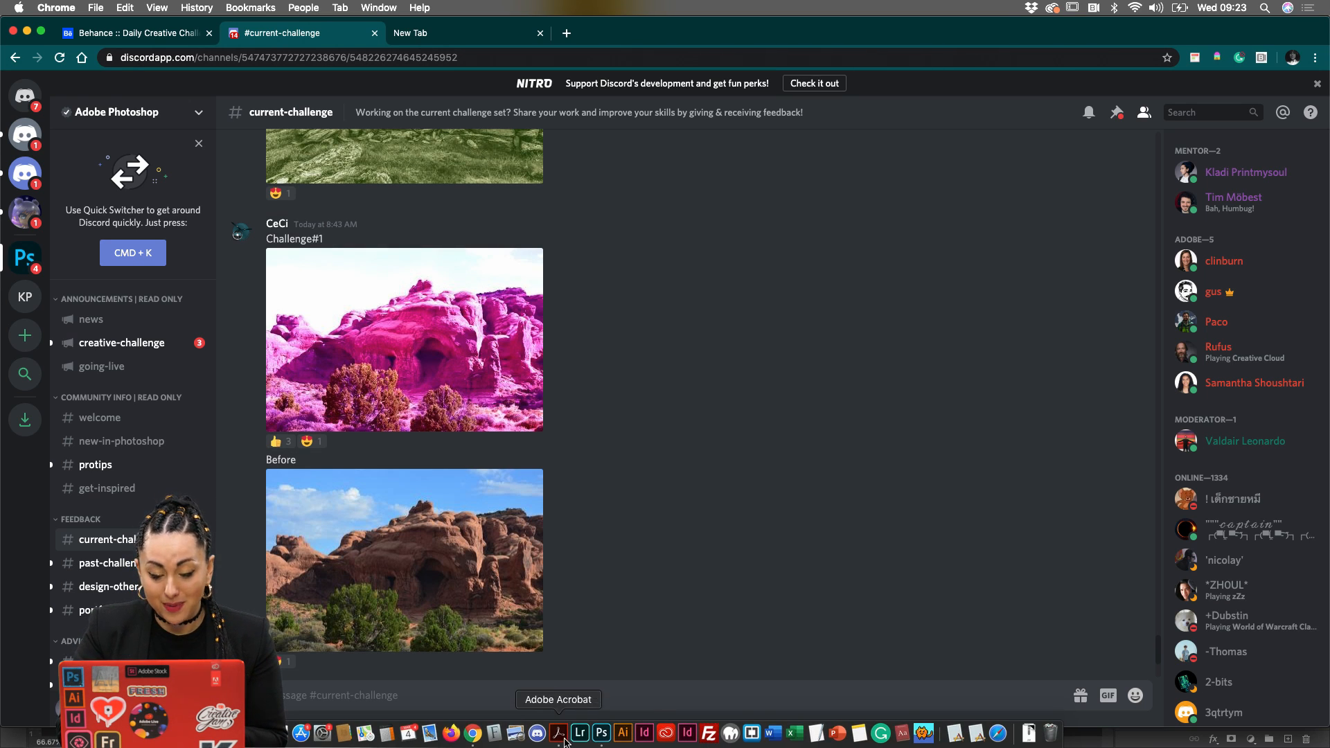
pyautogui.click(600, 737)
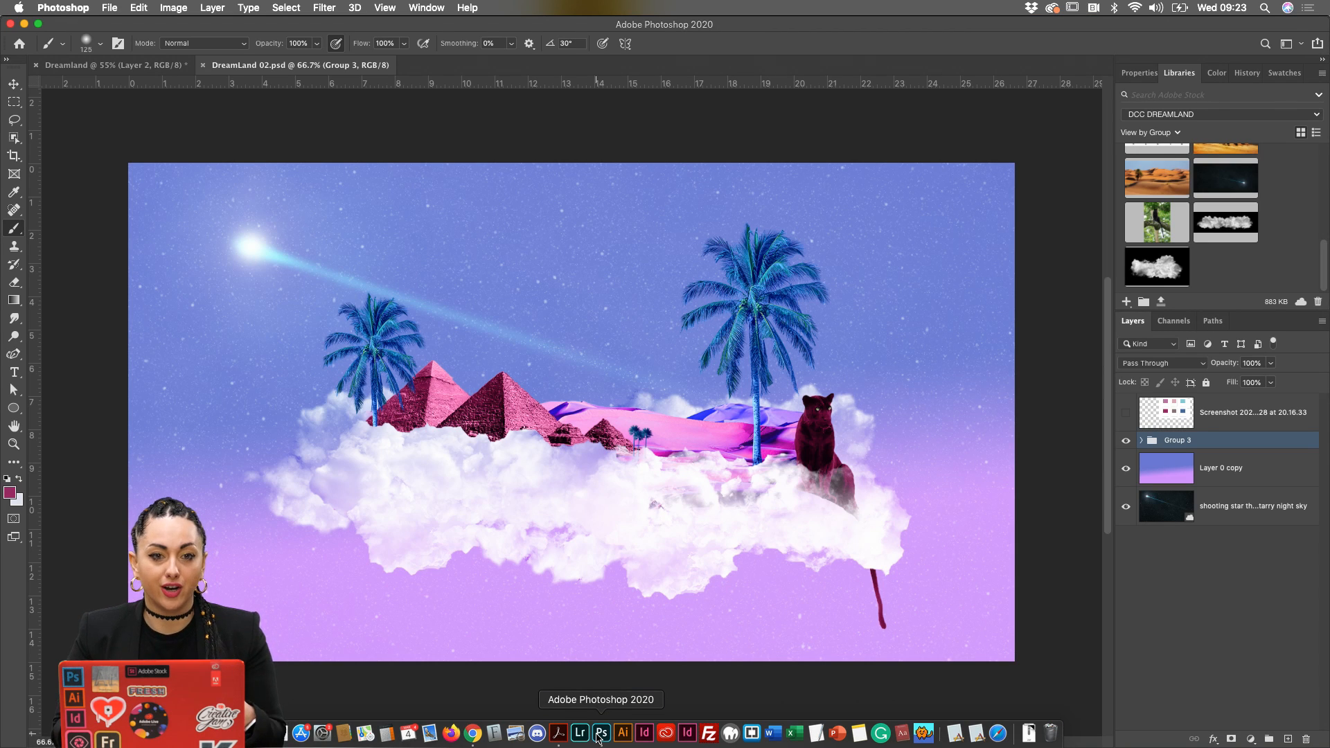